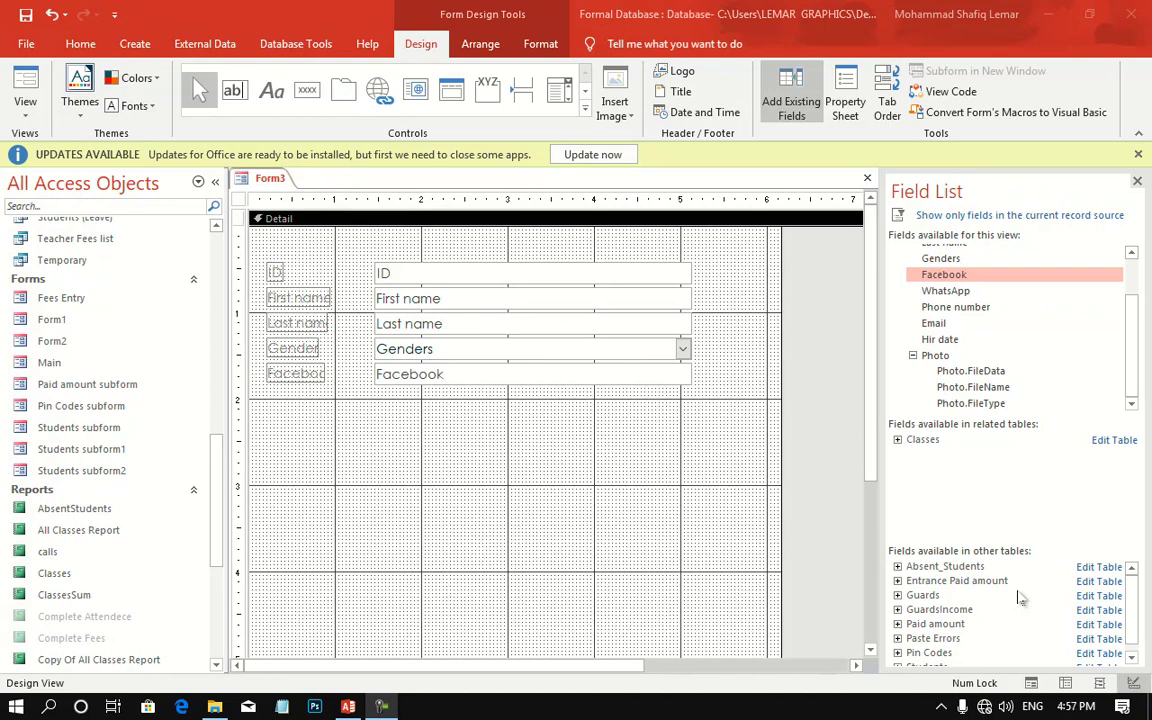
Step: Place a plain command button below the Facebook field, skipping the wizard, and caption it Bold
left_click(307, 90)
left_click(382, 458)
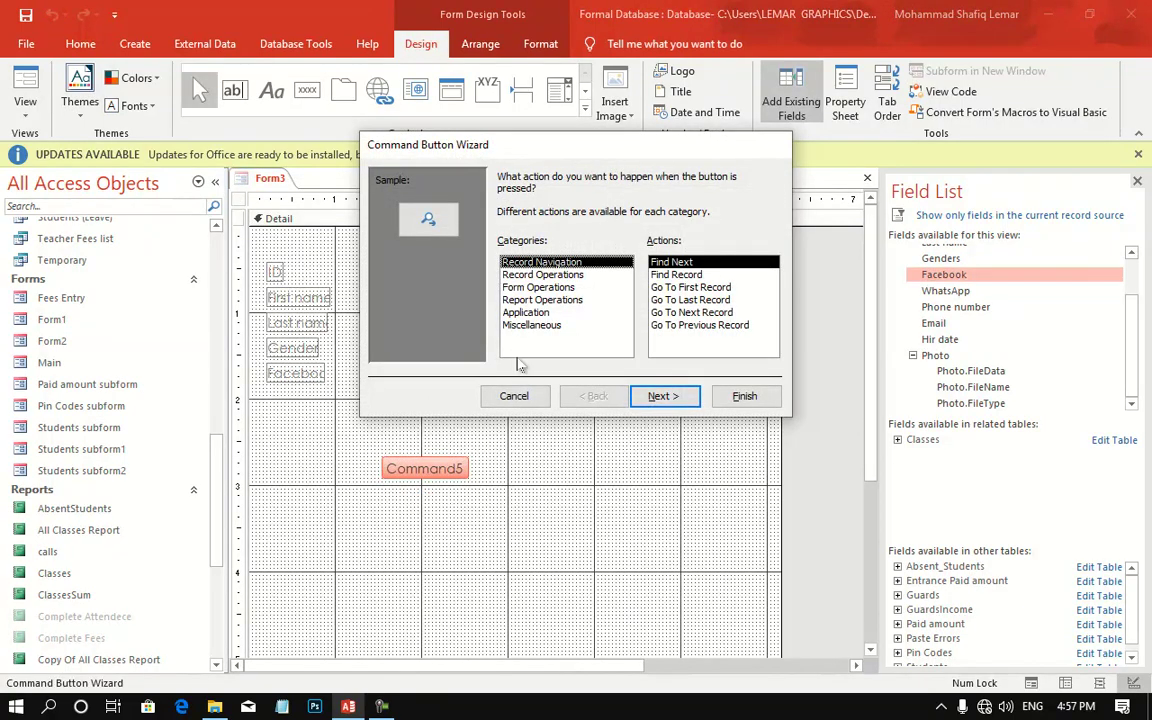
left_click(514, 396)
left_click(434, 467)
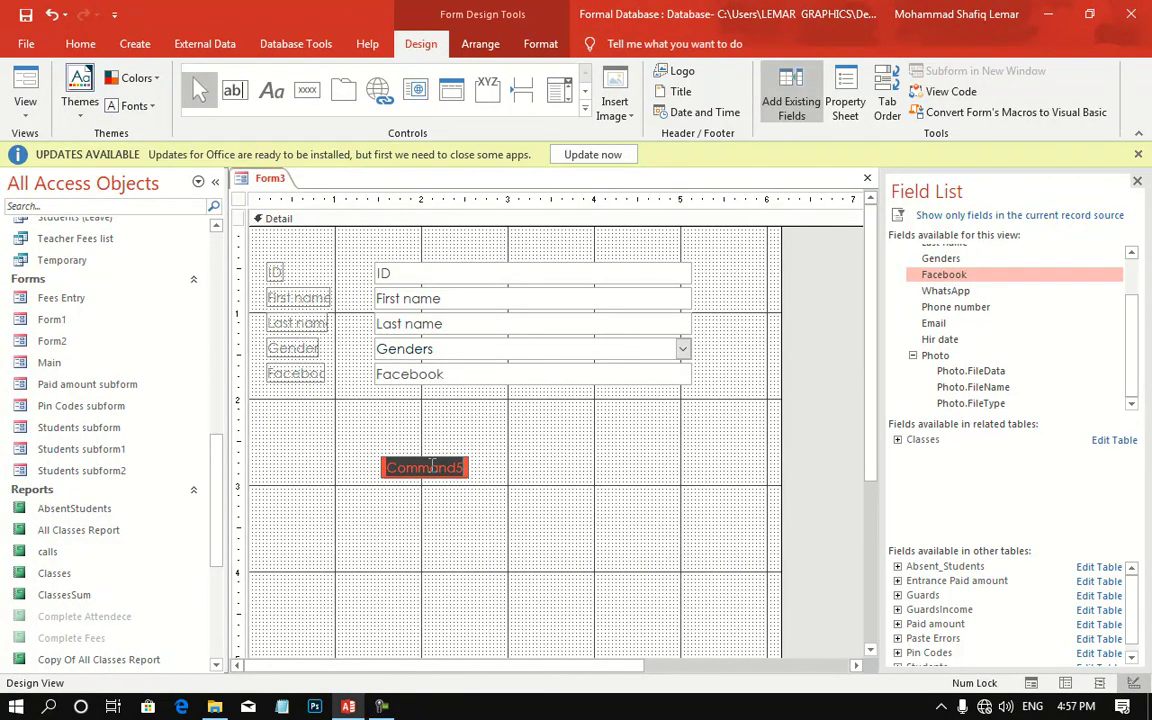
type("Bo")
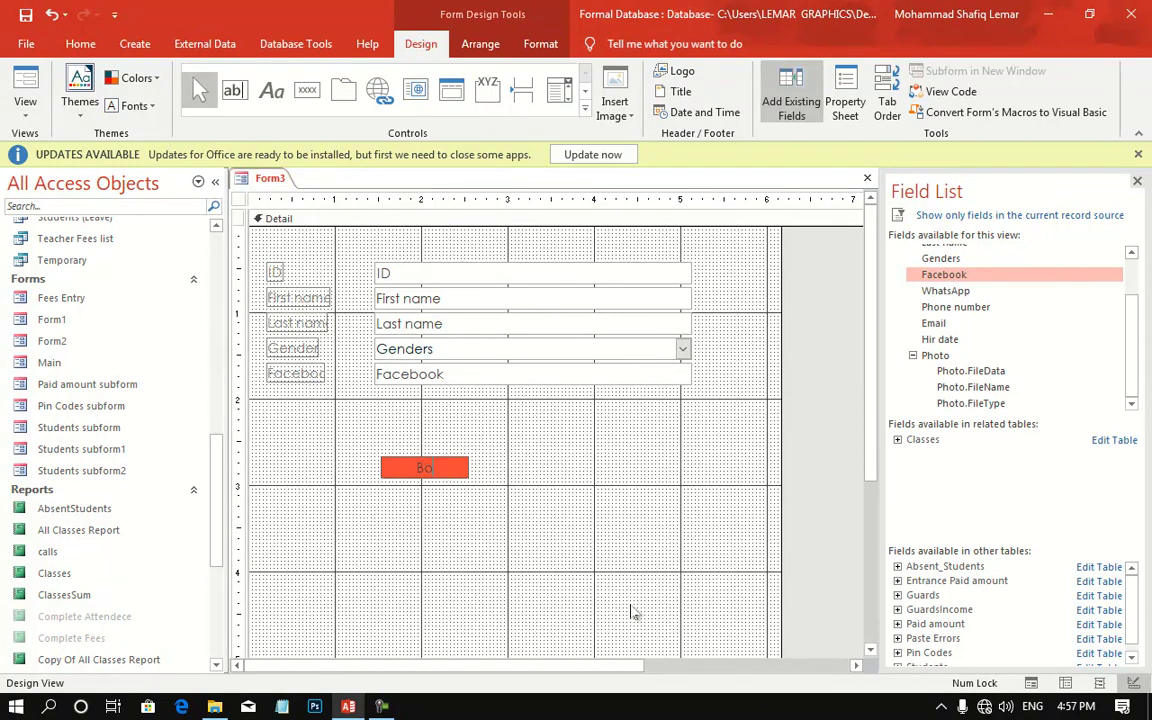
type("ld")
key("Return")
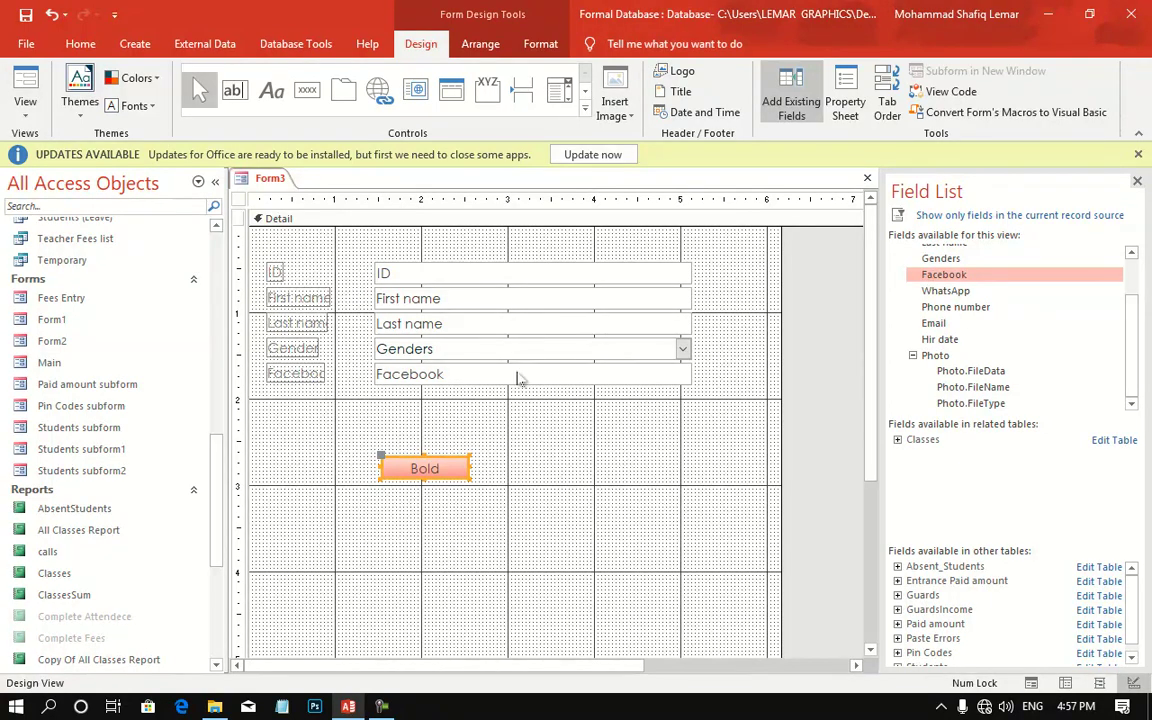
left_click(442, 296)
Step: Rename the First name text box to Firstname in the Property Sheet's All tab
left_click(416, 273)
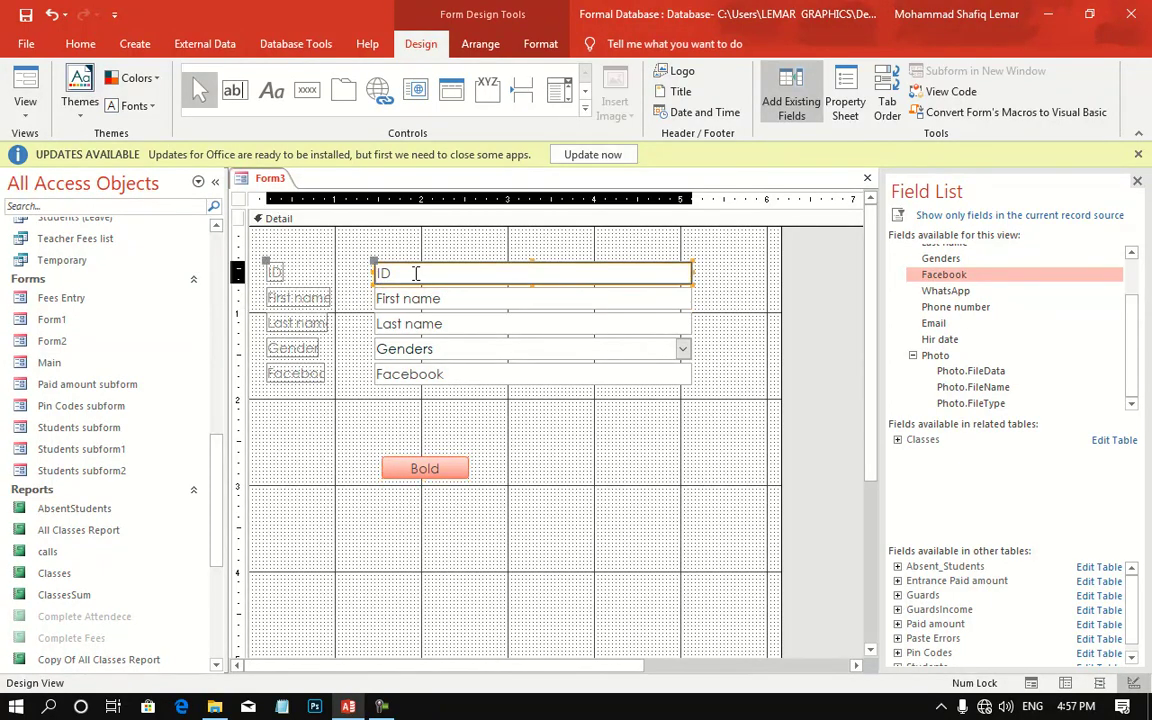
left_click(432, 298)
left_click(424, 318)
left_click(430, 345)
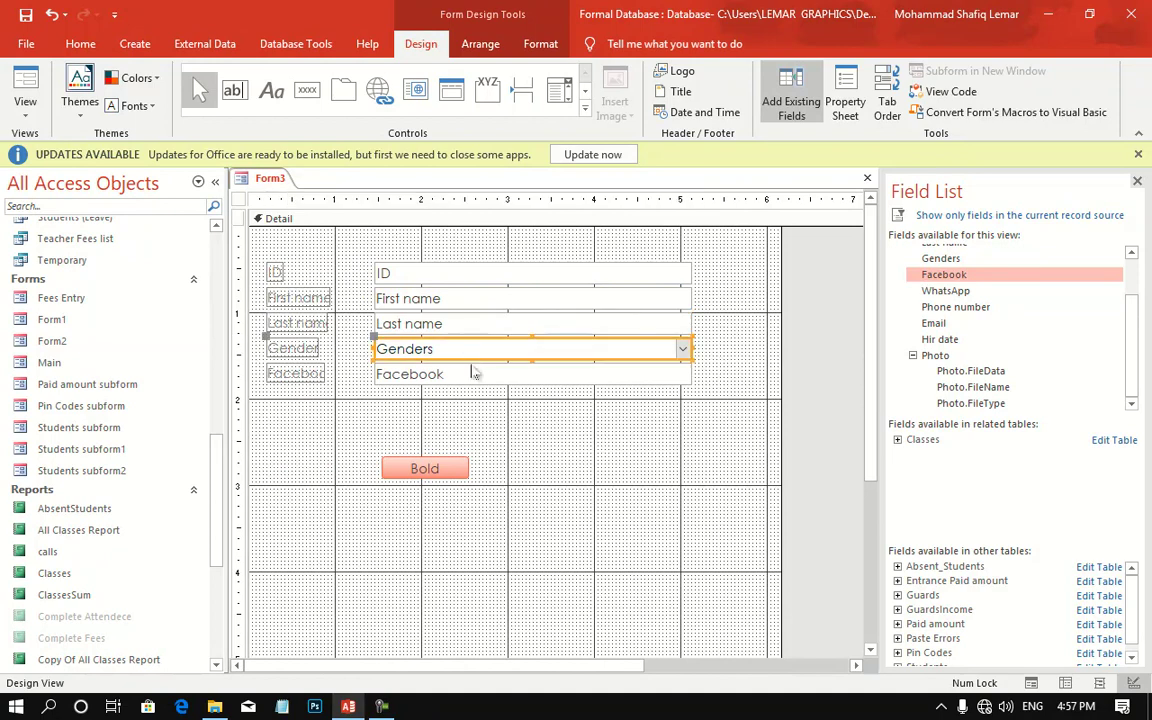
left_click(474, 373)
left_click(432, 297)
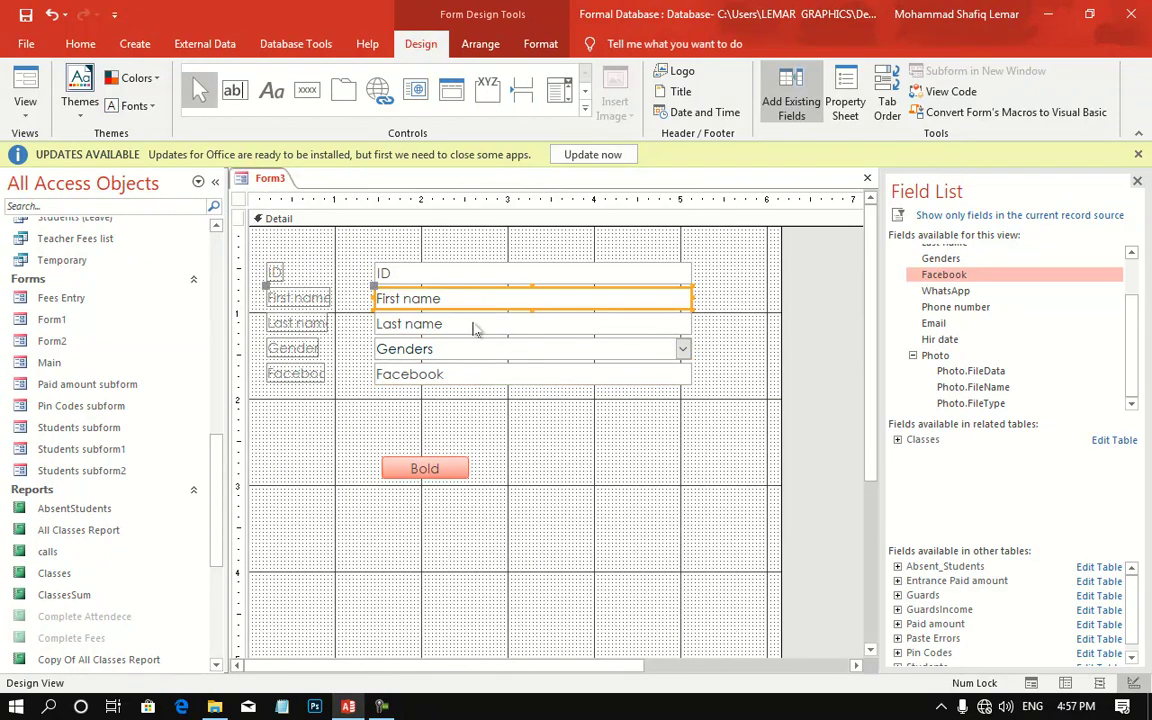
left_click(476, 326)
left_click(845, 95)
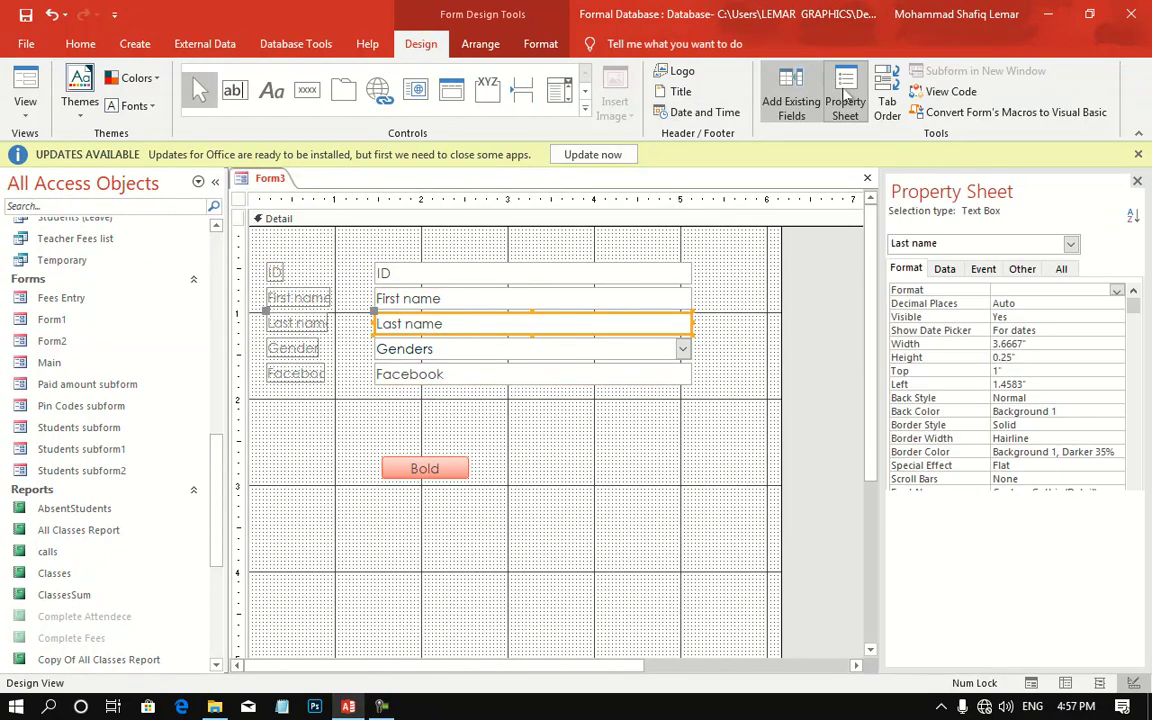
left_click(422, 299)
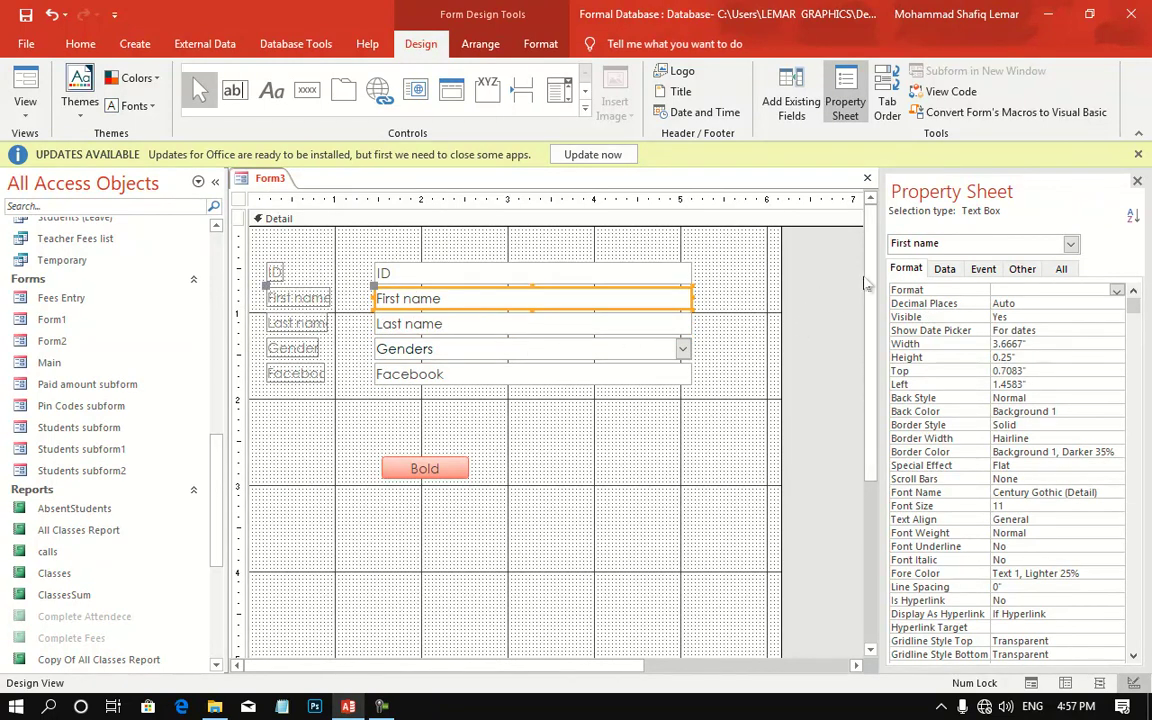
left_click(1063, 270)
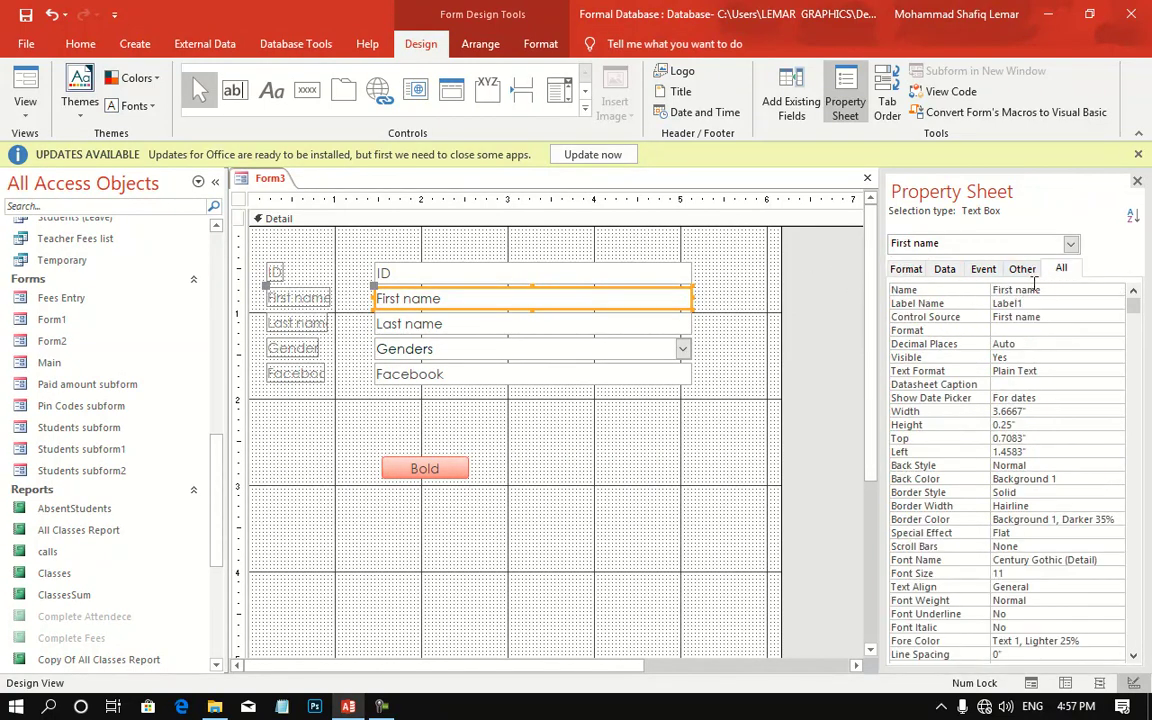
left_click(1040, 290)
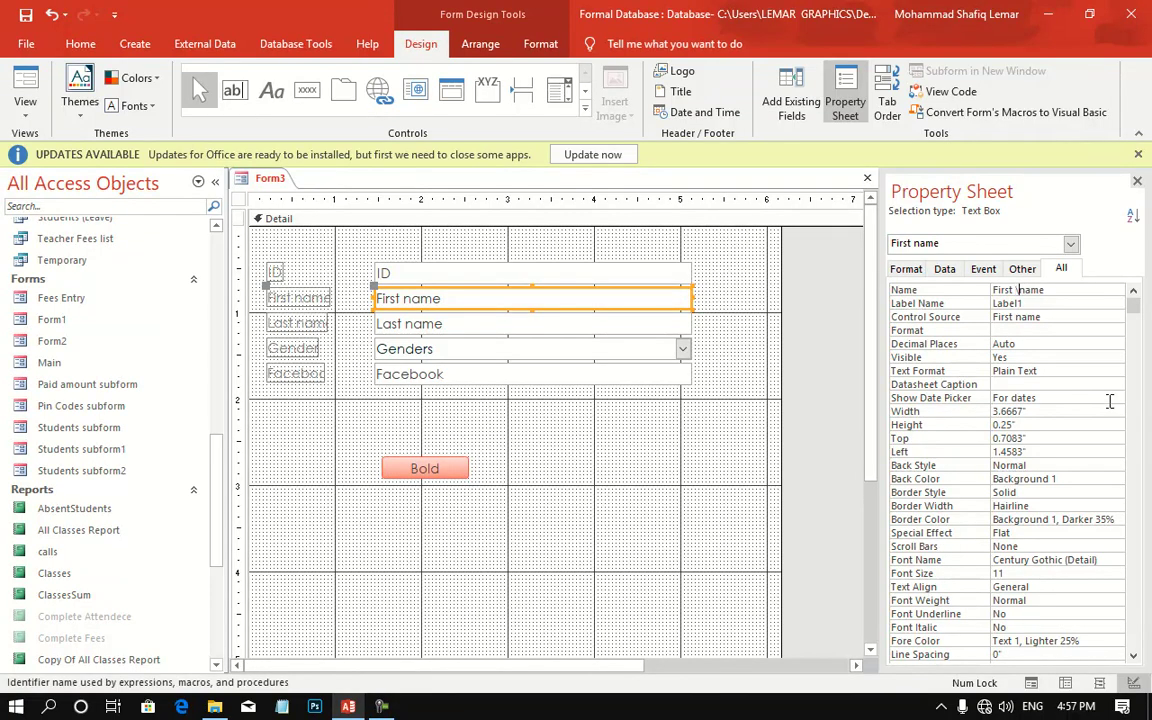
key("BackSpace")
Step: Rename the Last name text box to Lastname, then select the Bold button
left_click(582, 320)
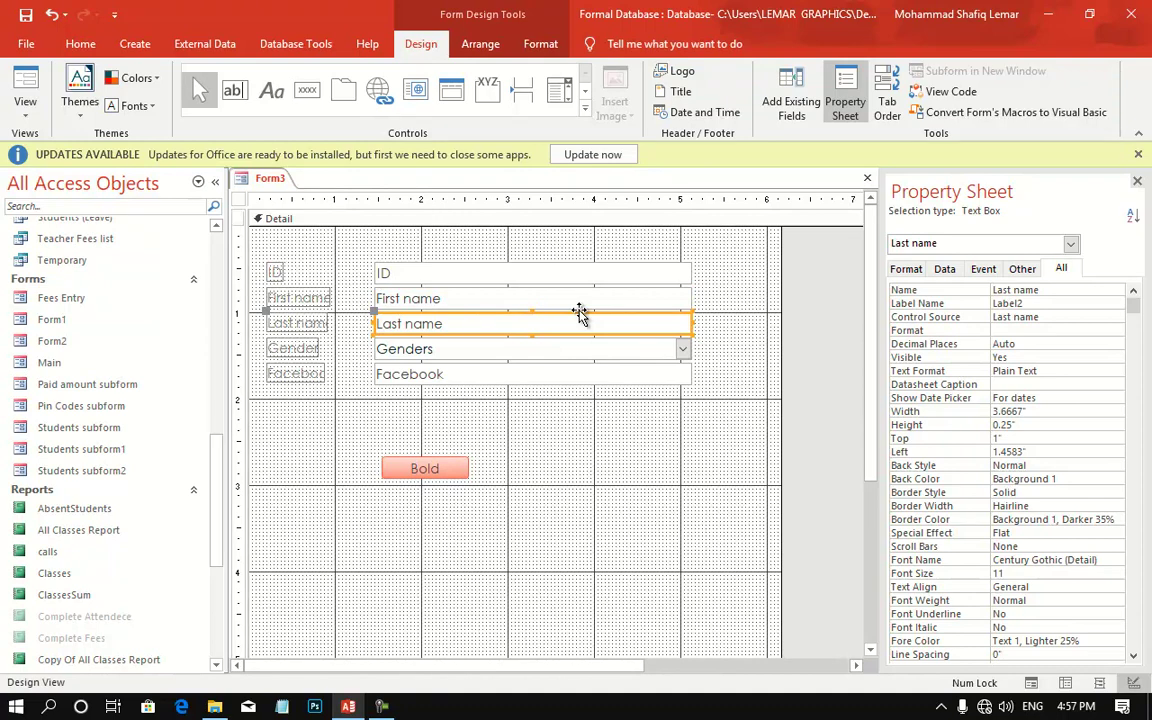
left_click(1025, 290)
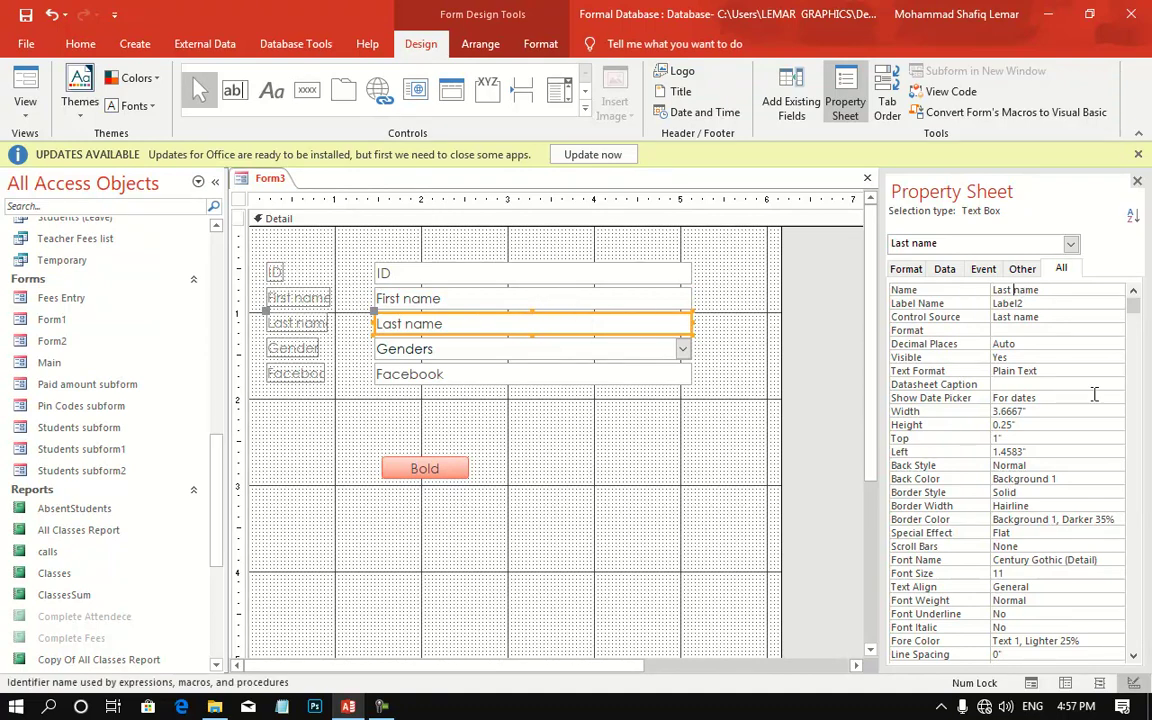
key("BackSpace")
key("Return")
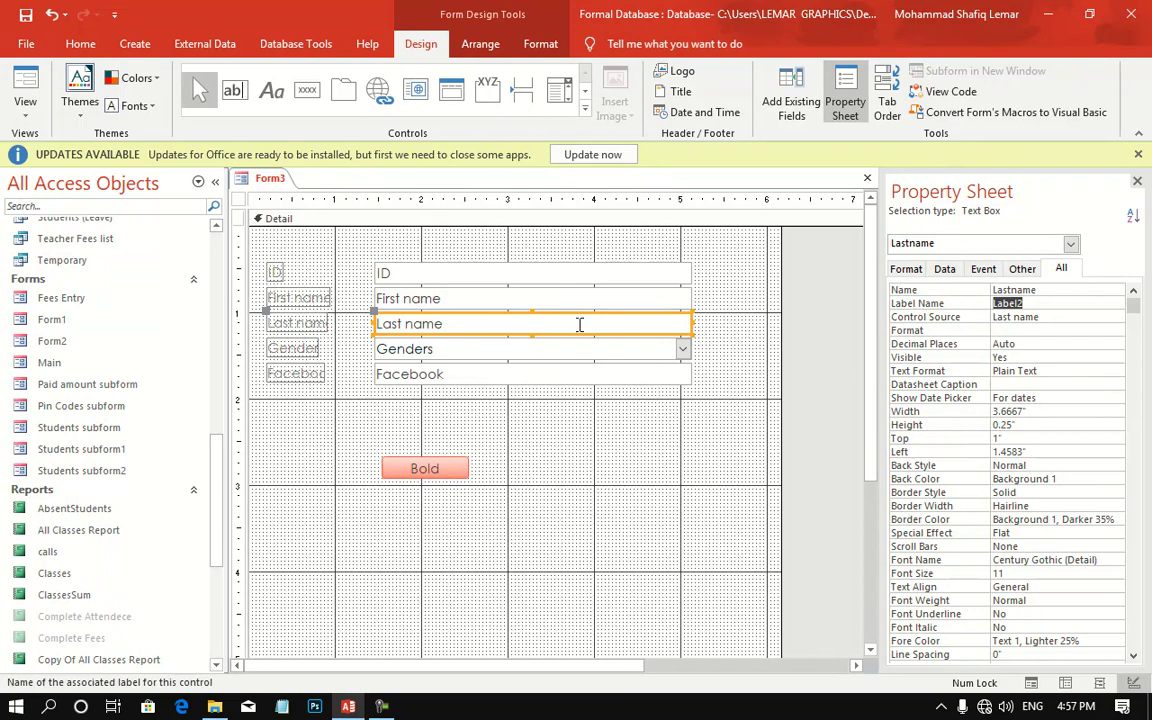
left_click(571, 423)
left_click(425, 468)
Step: Build the Bold button's click event with the Code Builder, creating an empty Command5_Click procedure
right_click(457, 468)
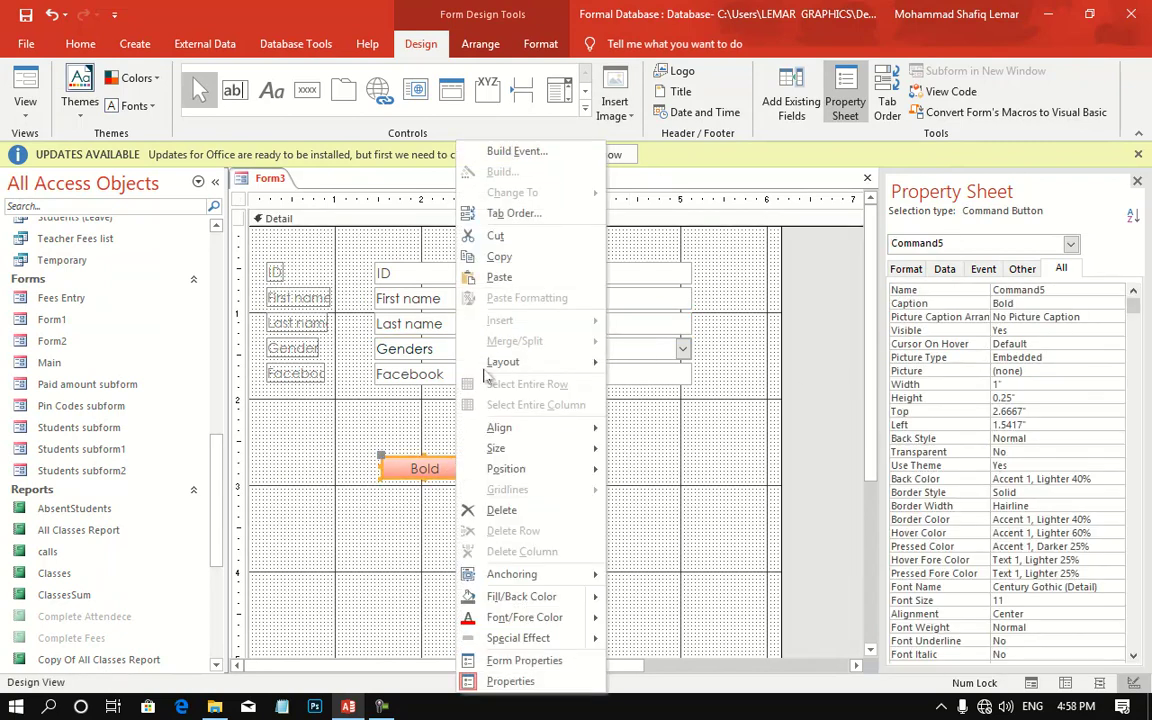
left_click(586, 151)
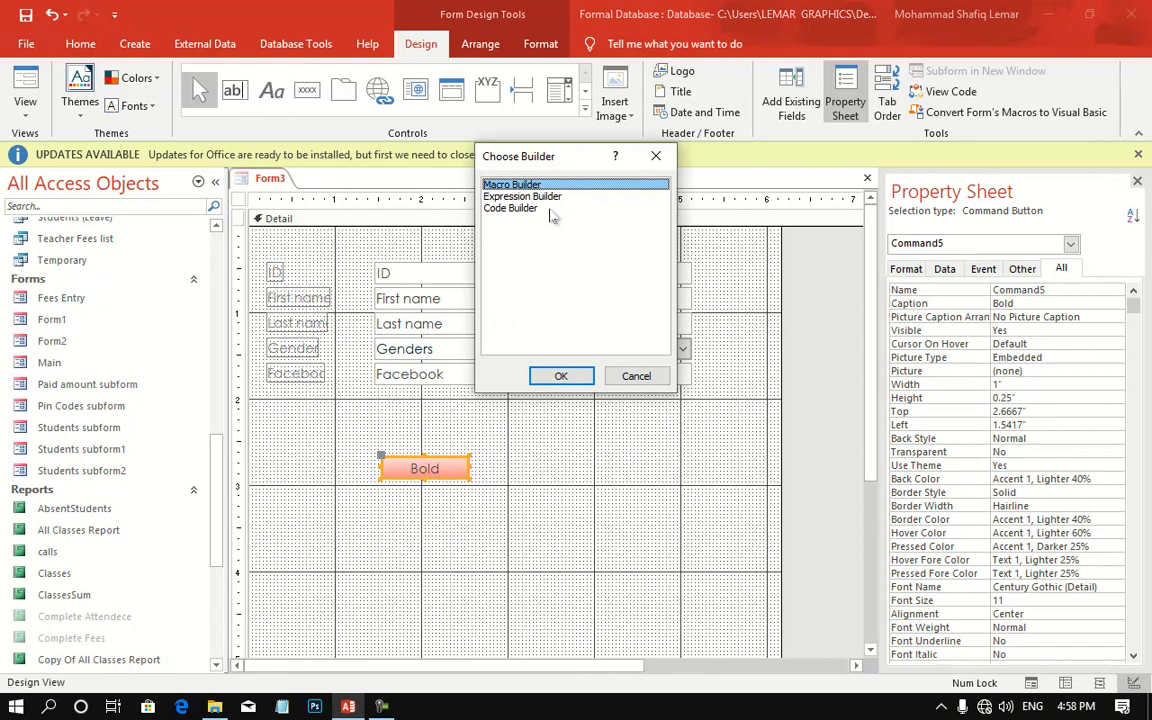
double_click(549, 209)
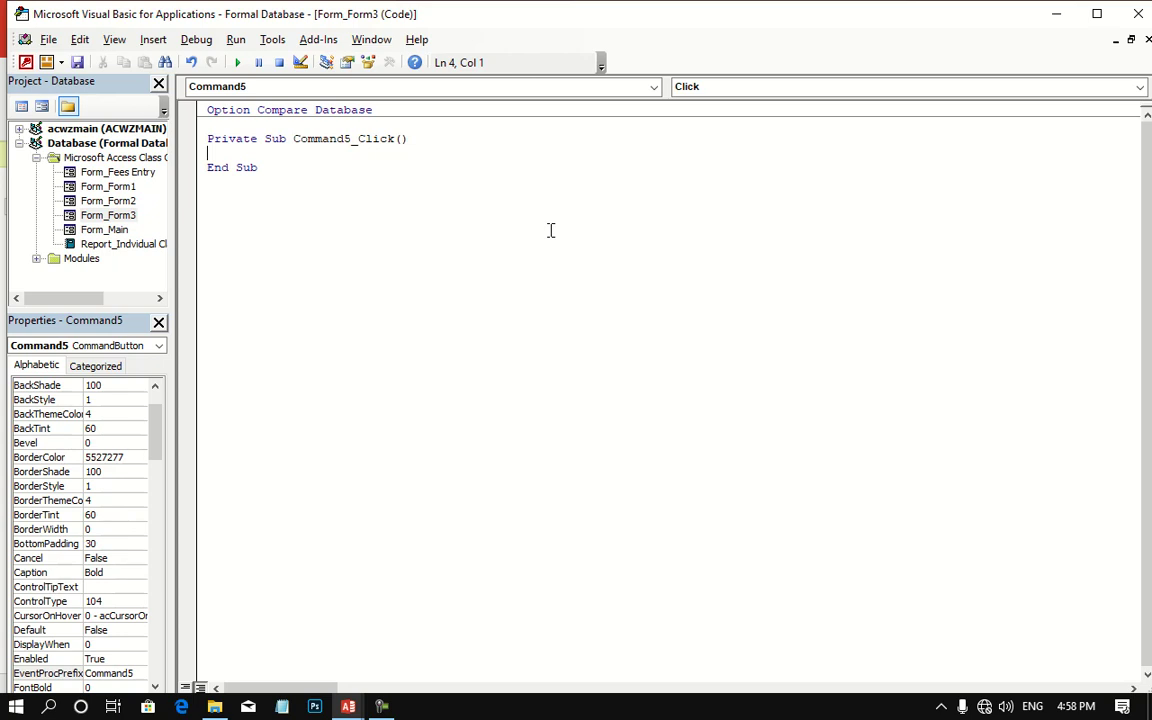
Step: Begin the statement with ID. and browse its IntelliSense member list for a styling property
type("I")
type("D.")
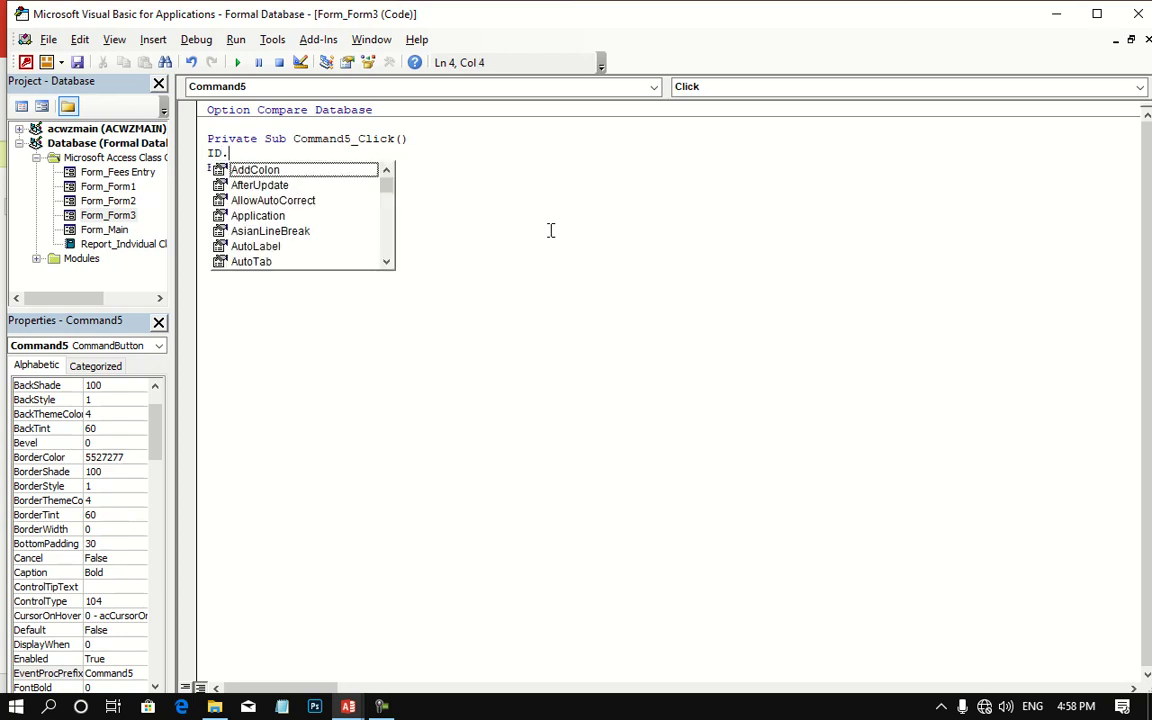
scroll(278, 245, "down", 5)
scroll(280, 245, "down", 2)
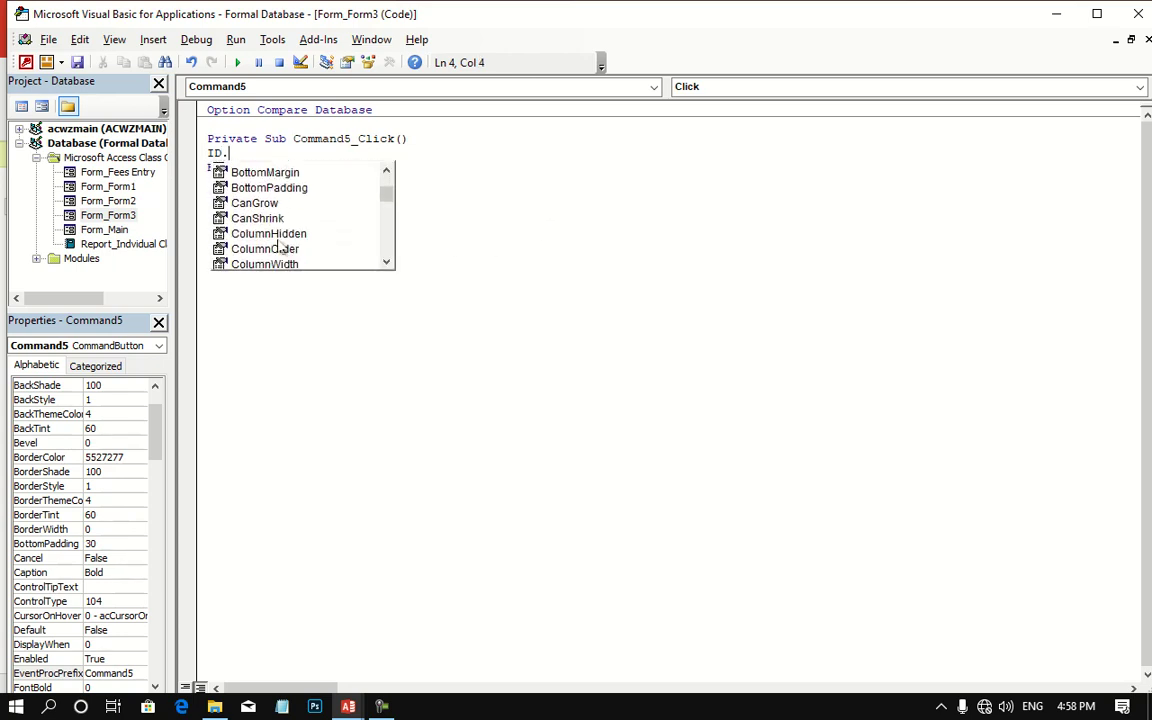
scroll(280, 245, "down", 8)
scroll(281, 247, "down", 7)
scroll(282, 249, "down", 1)
scroll(282, 249, "down", 5)
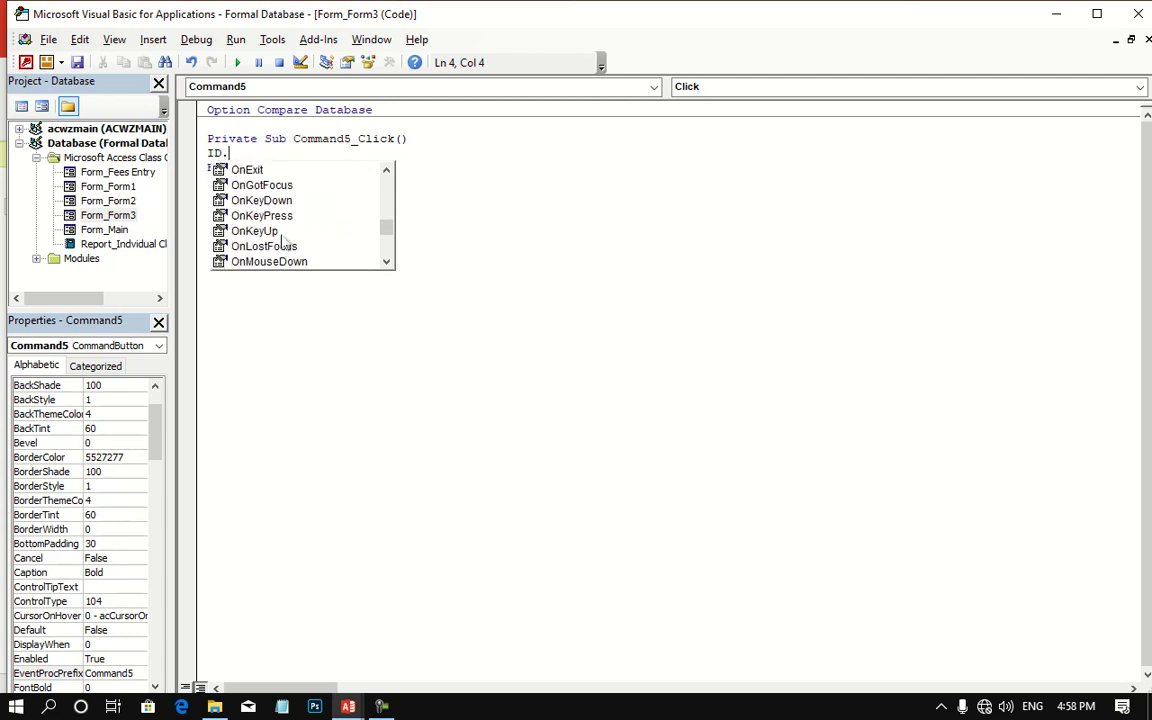
type("tex")
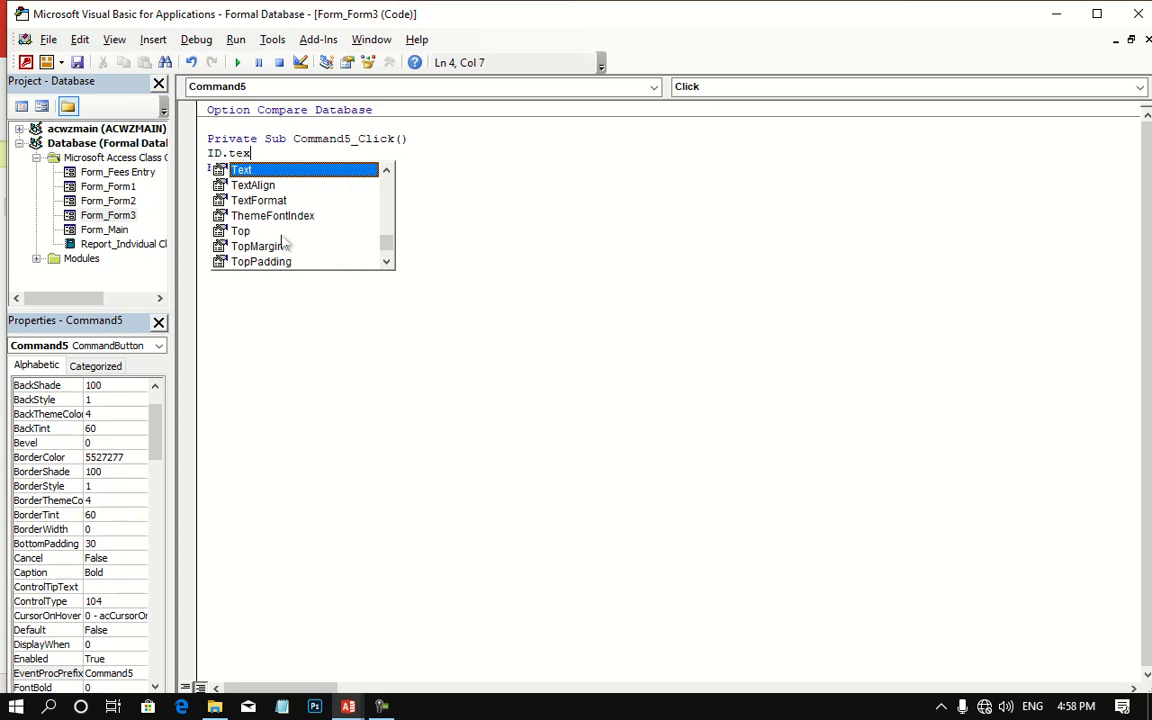
type("t")
type("b")
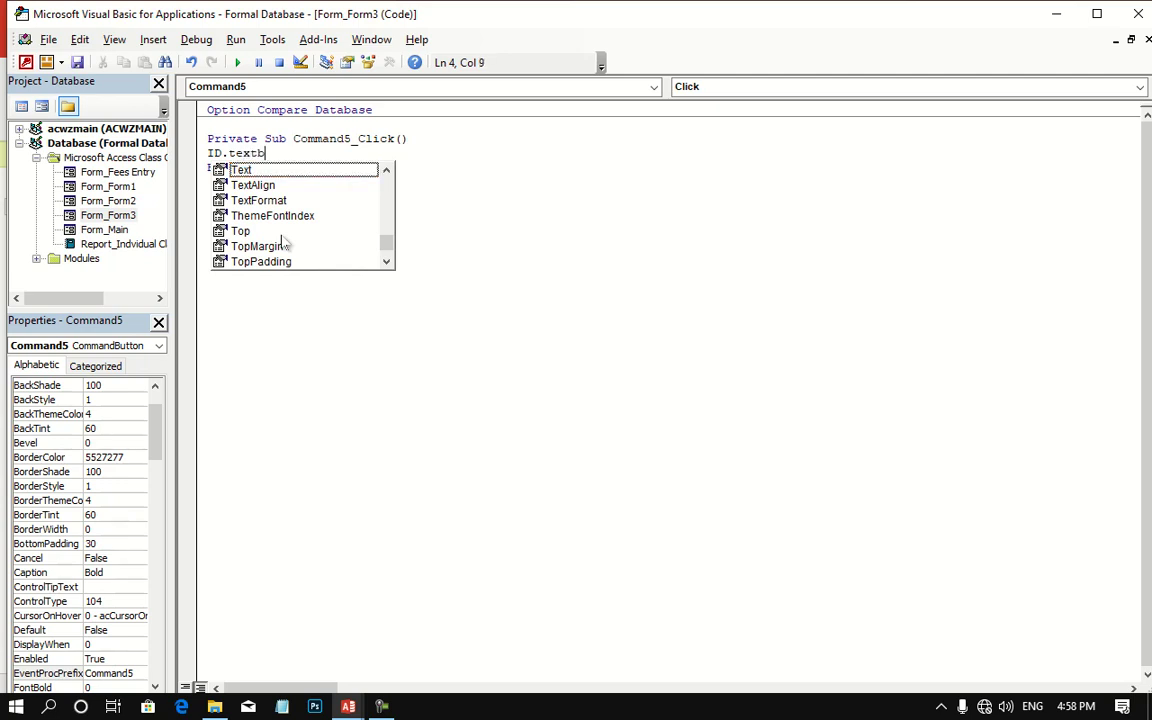
key("BackSpace")
key("BackSpace")
key("BackSpace")
key("BackSpace")
key("BackSpace")
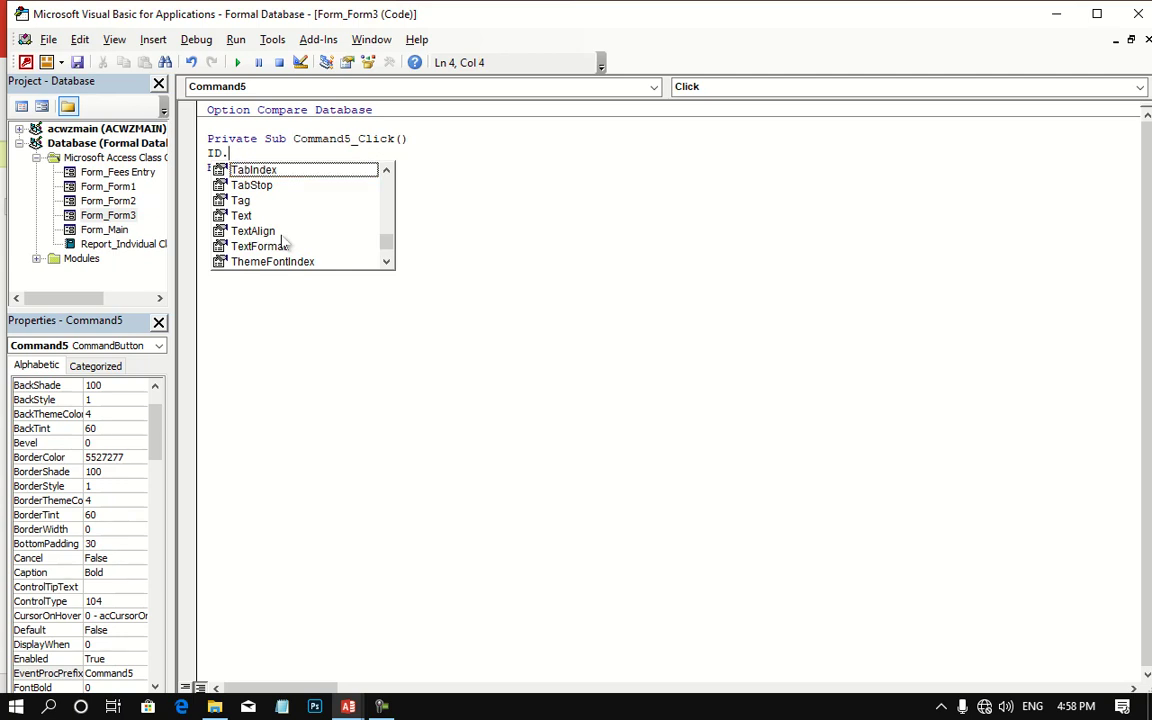
type("bol")
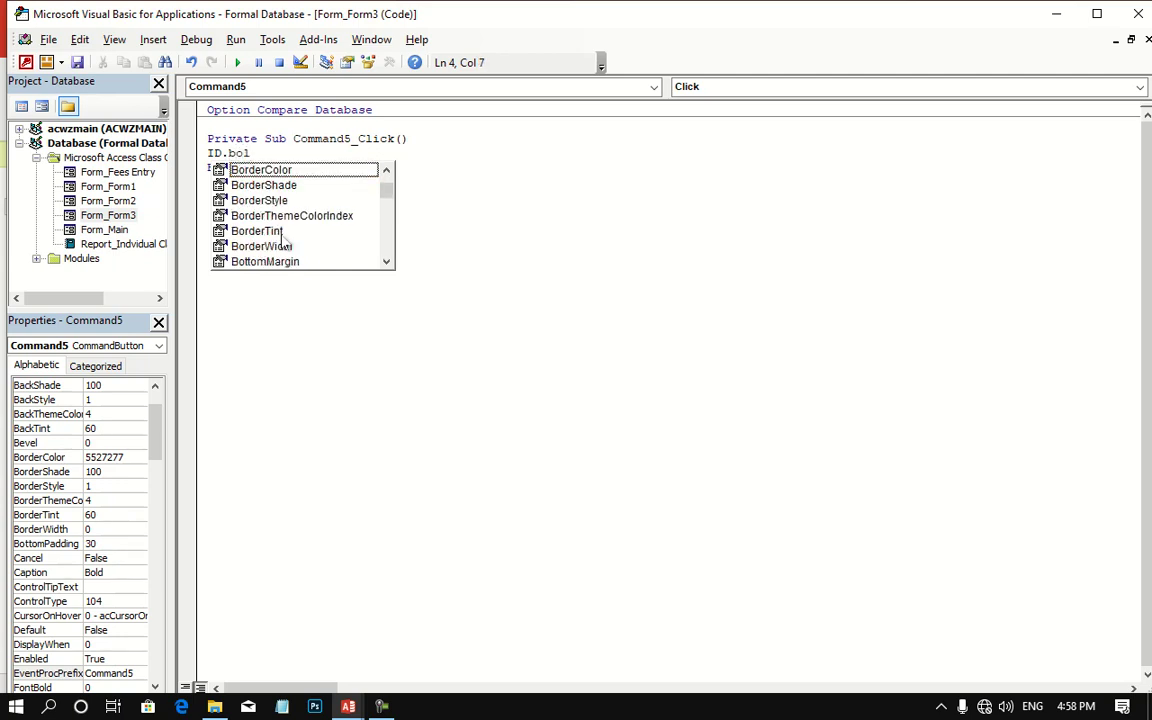
key("BackSpace")
key("BackSpace")
key("BackSpace")
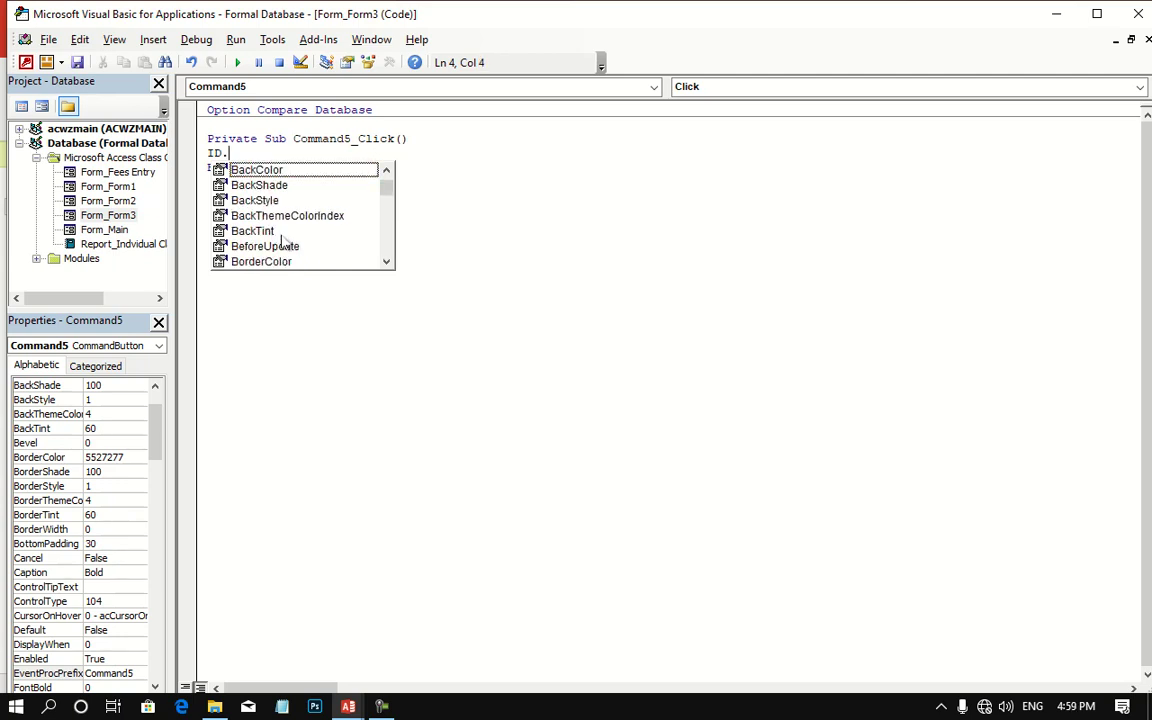
scroll(327, 196, "up", 2)
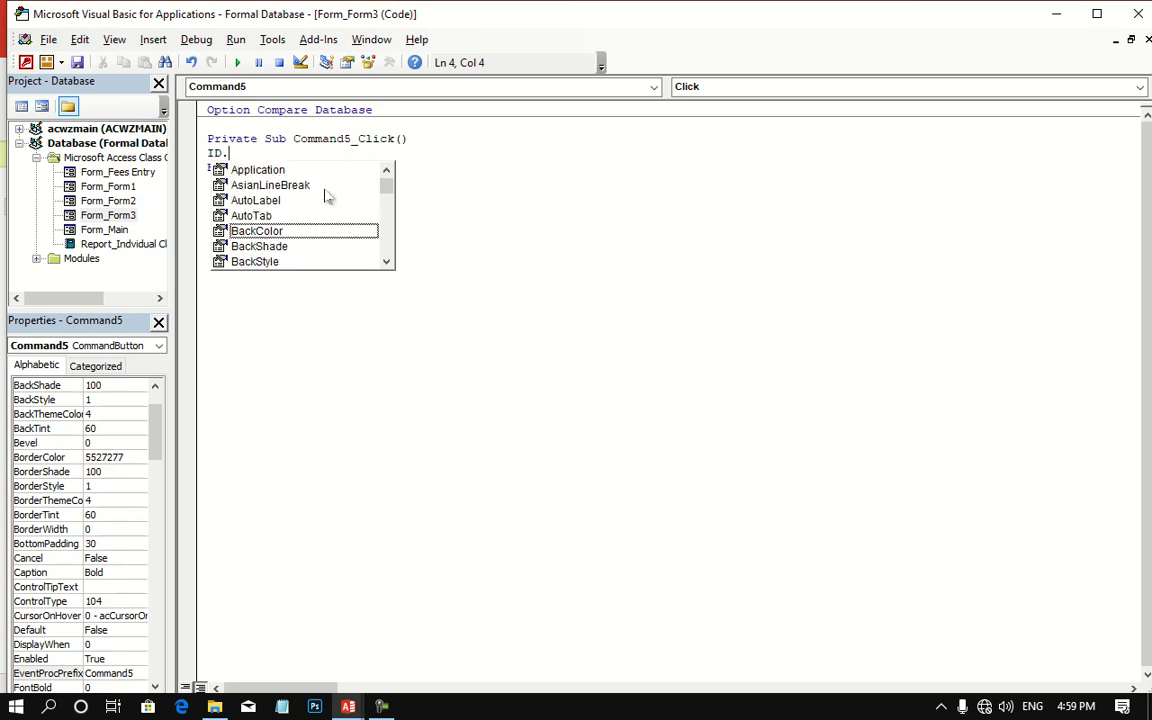
scroll(322, 205, "down", 3)
scroll(316, 216, "down", 2)
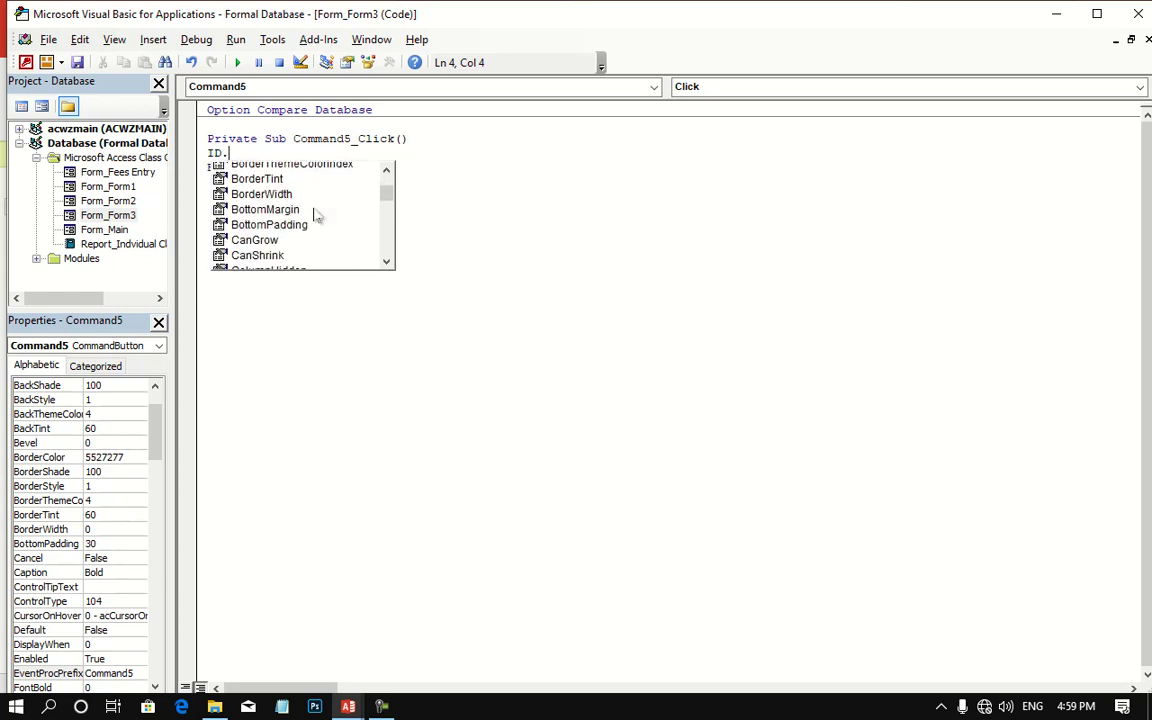
scroll(316, 216, "down", 1)
scroll(316, 216, "down", 1)
scroll(316, 216, "down", 1)
scroll(316, 216, "down", 2)
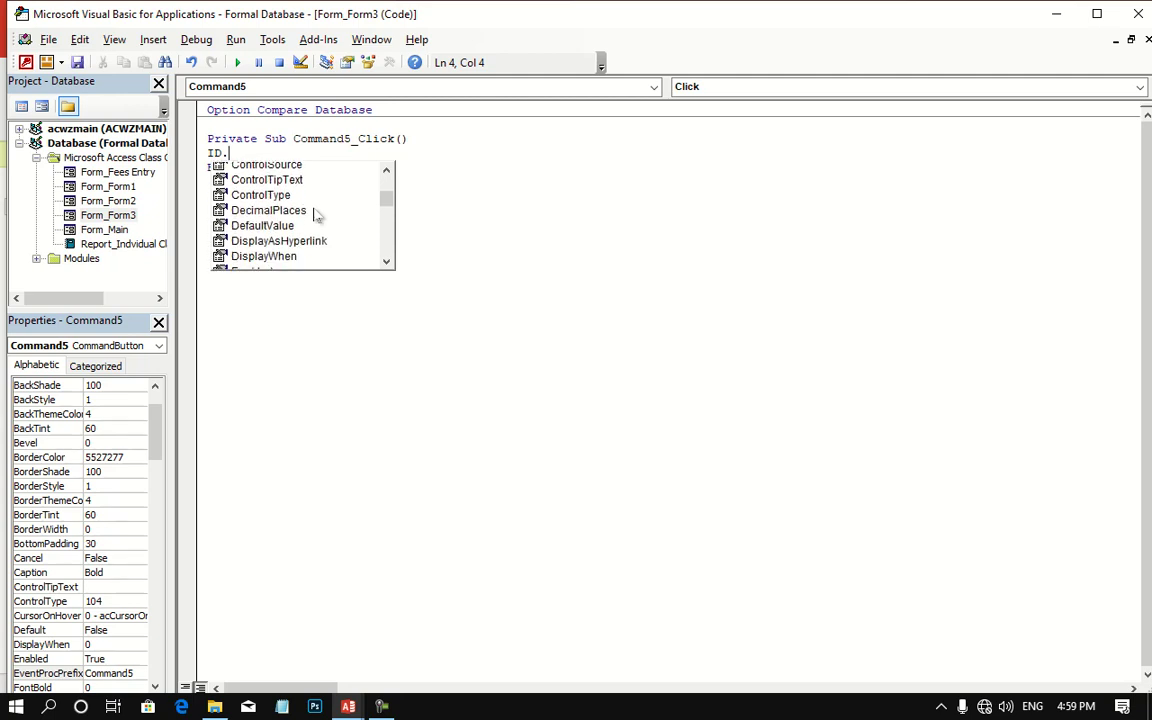
scroll(316, 215, "down", 2)
scroll(316, 216, "up", 1)
scroll(316, 216, "up", 5)
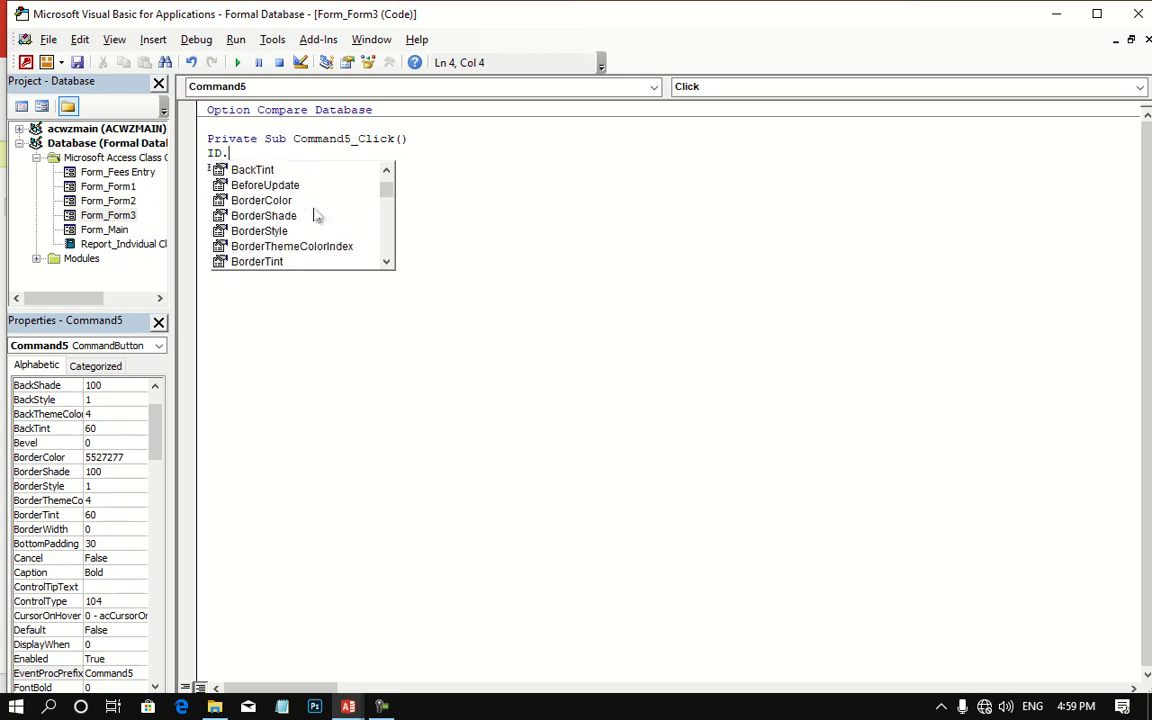
scroll(316, 216, "up", 2)
scroll(316, 216, "up", 1)
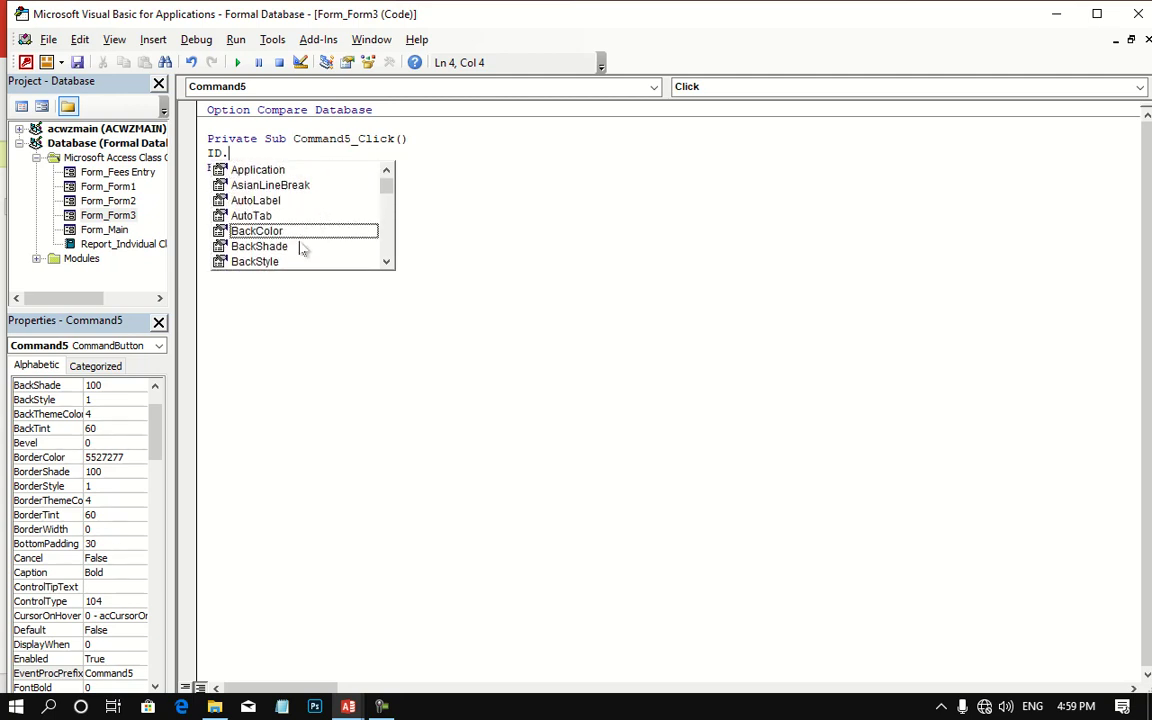
scroll(303, 248, "down", 2)
scroll(306, 248, "down", 1)
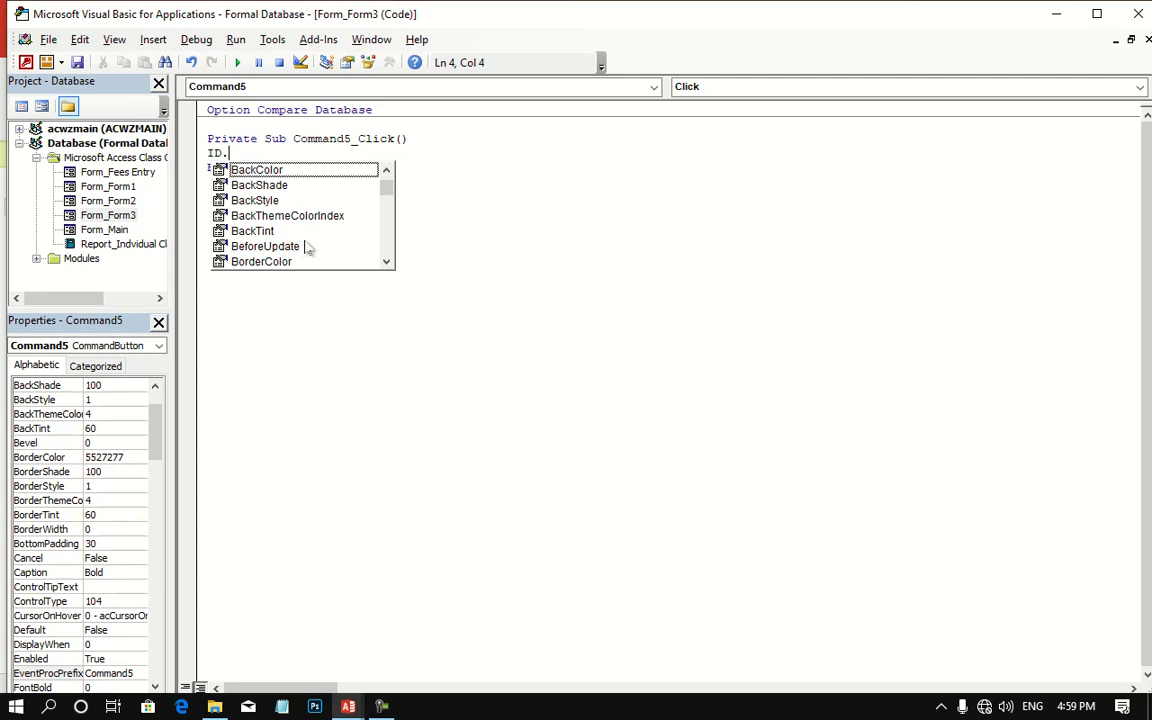
scroll(307, 246, "down", 1)
scroll(308, 236, "down", 3)
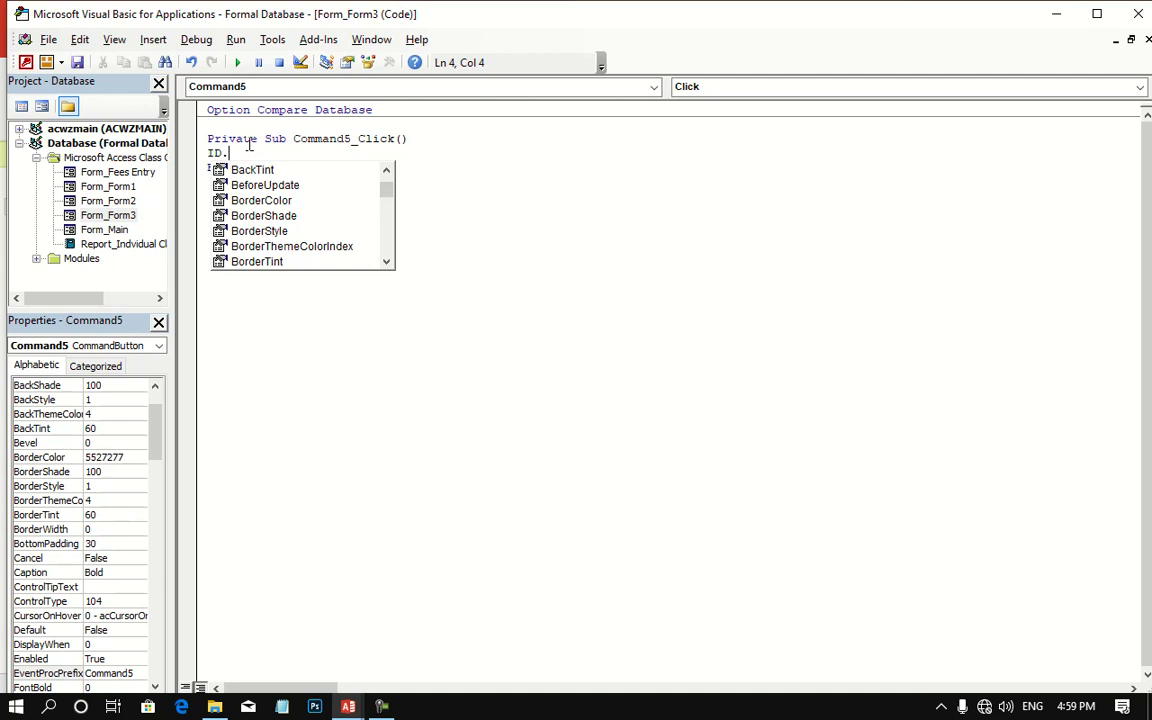
Step: Complete the statement as ID.ForeColor
type("t")
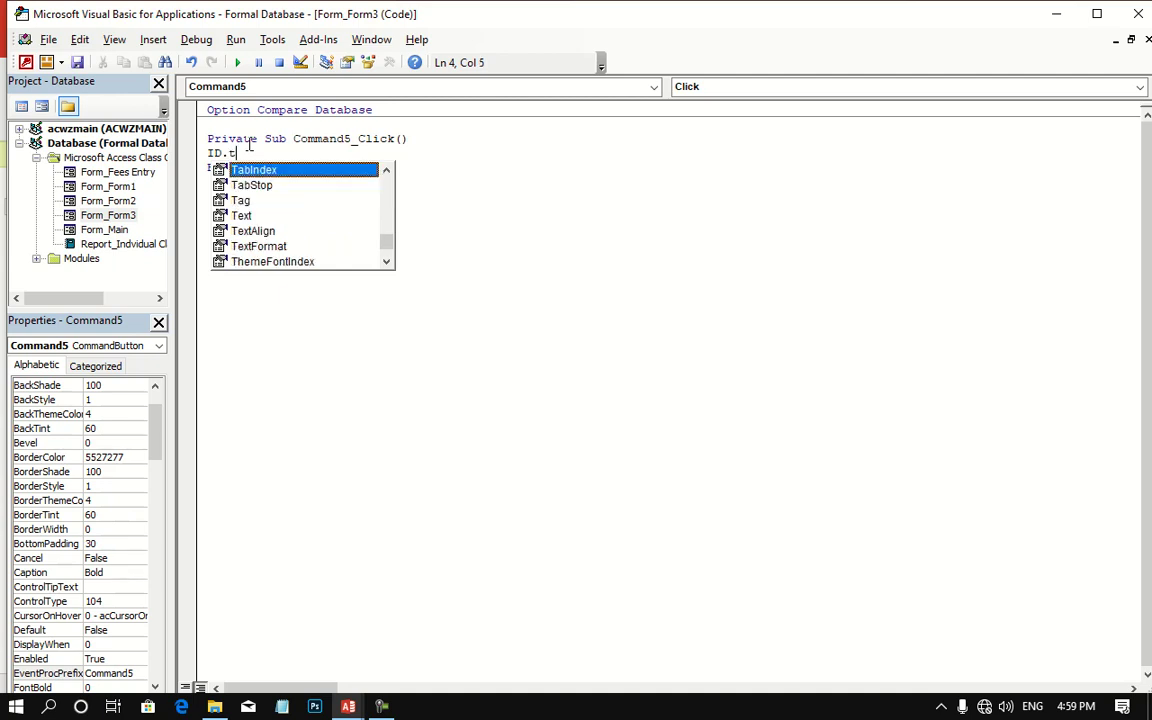
scroll(288, 220, "down", 4)
scroll(288, 220, "down", 2)
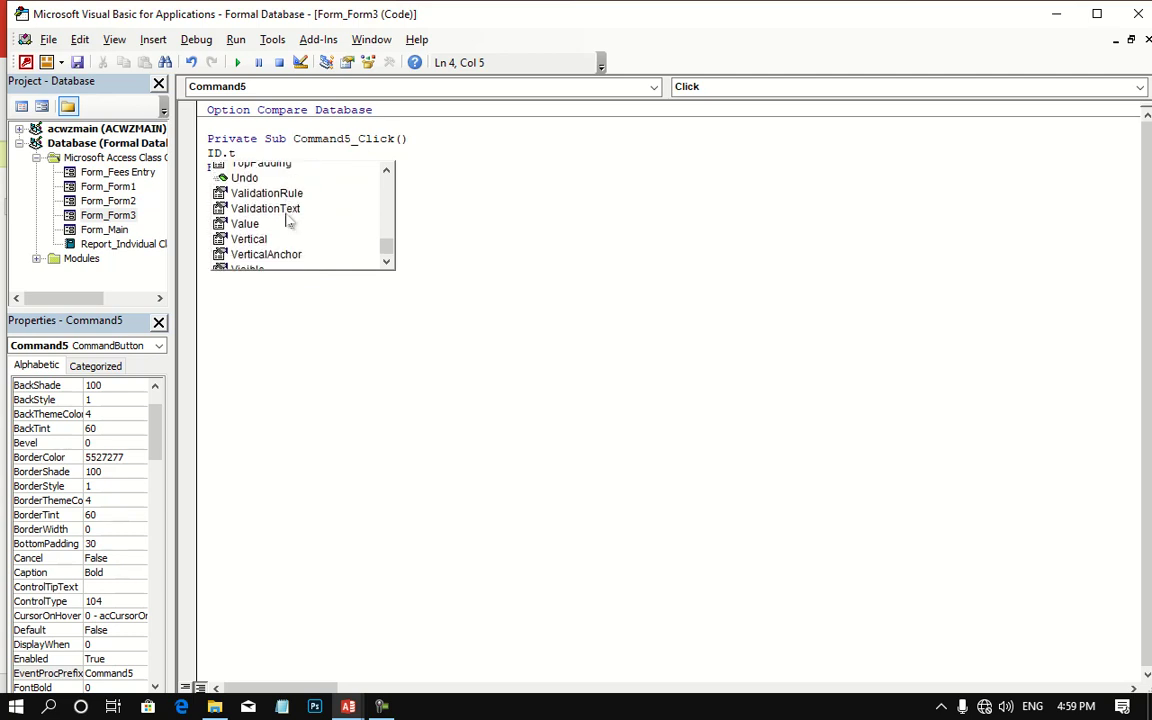
scroll(286, 225, "down", 1)
scroll(290, 220, "up", 1)
scroll(288, 220, "up", 5)
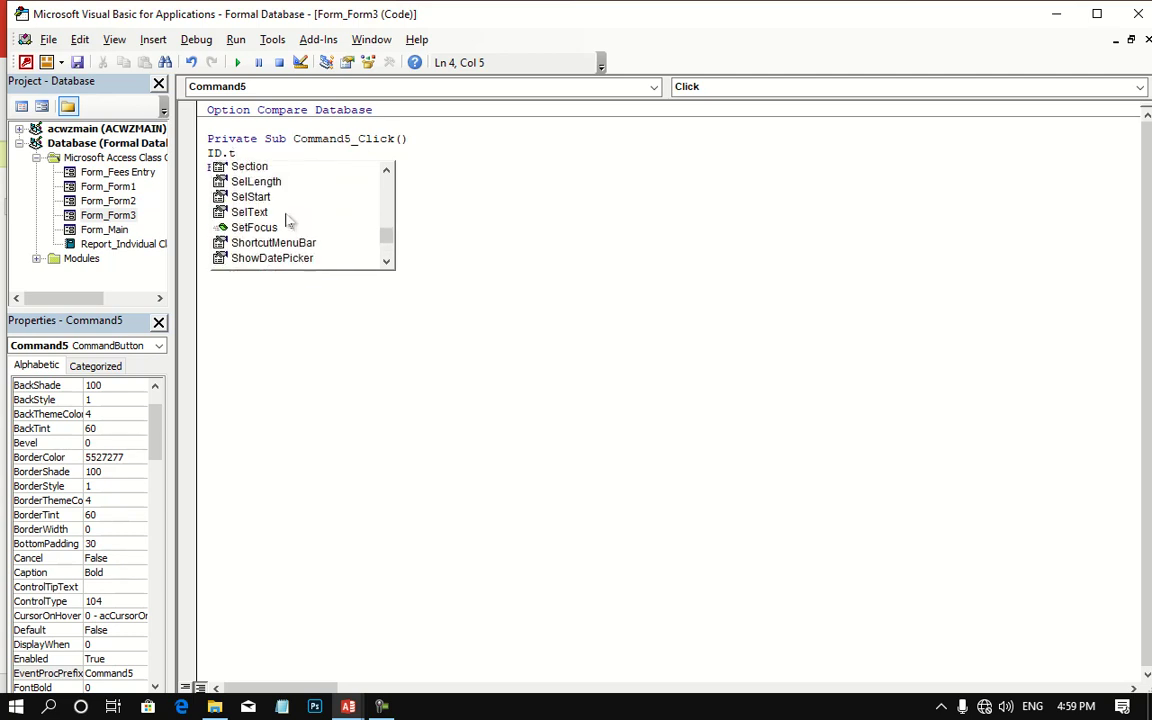
scroll(288, 220, "up", 5)
scroll(288, 220, "up", 5)
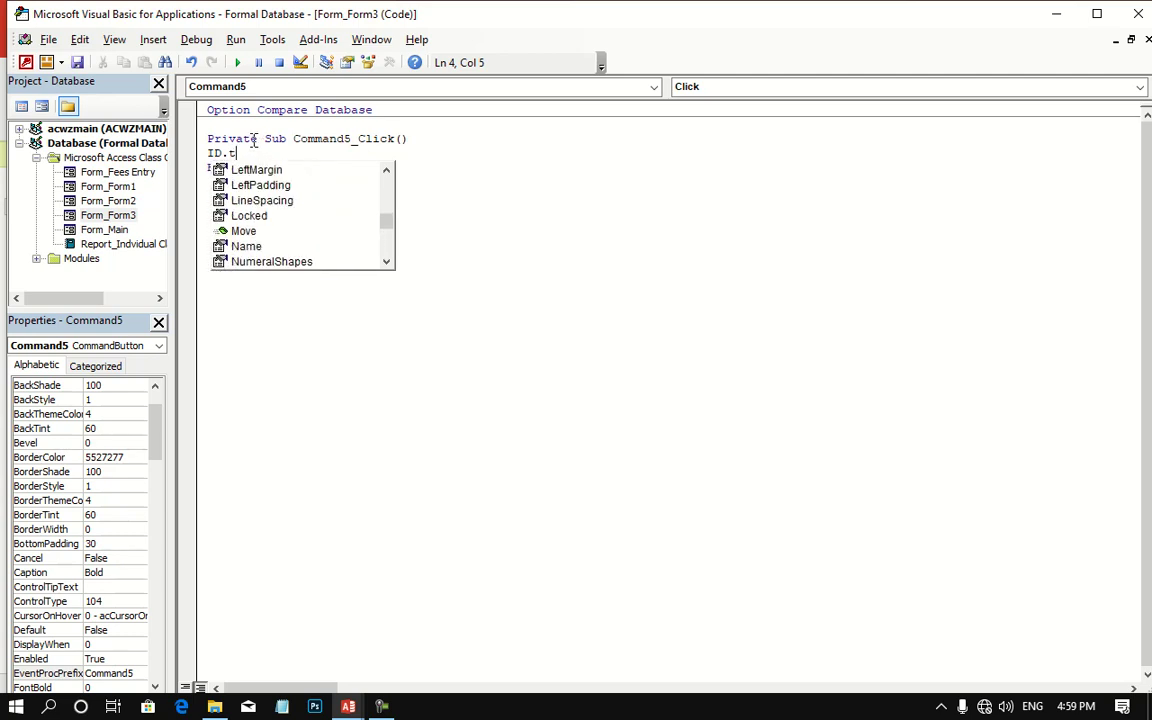
key("BackSpace")
type("Fore")
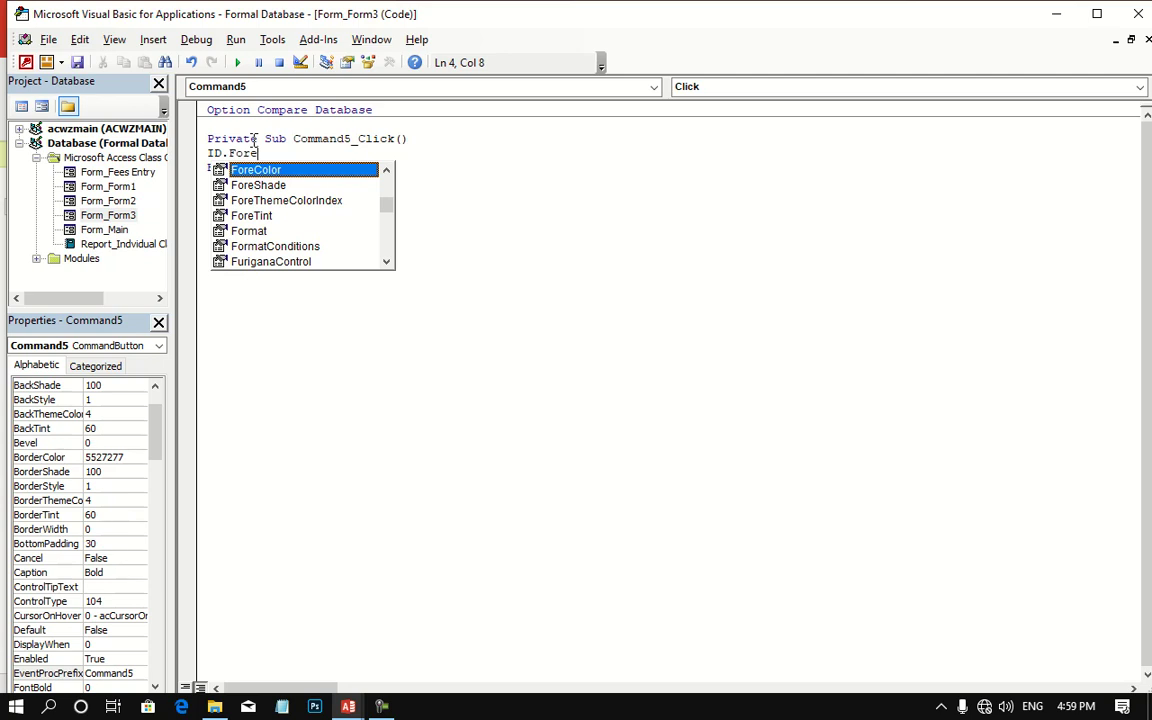
key("Tab")
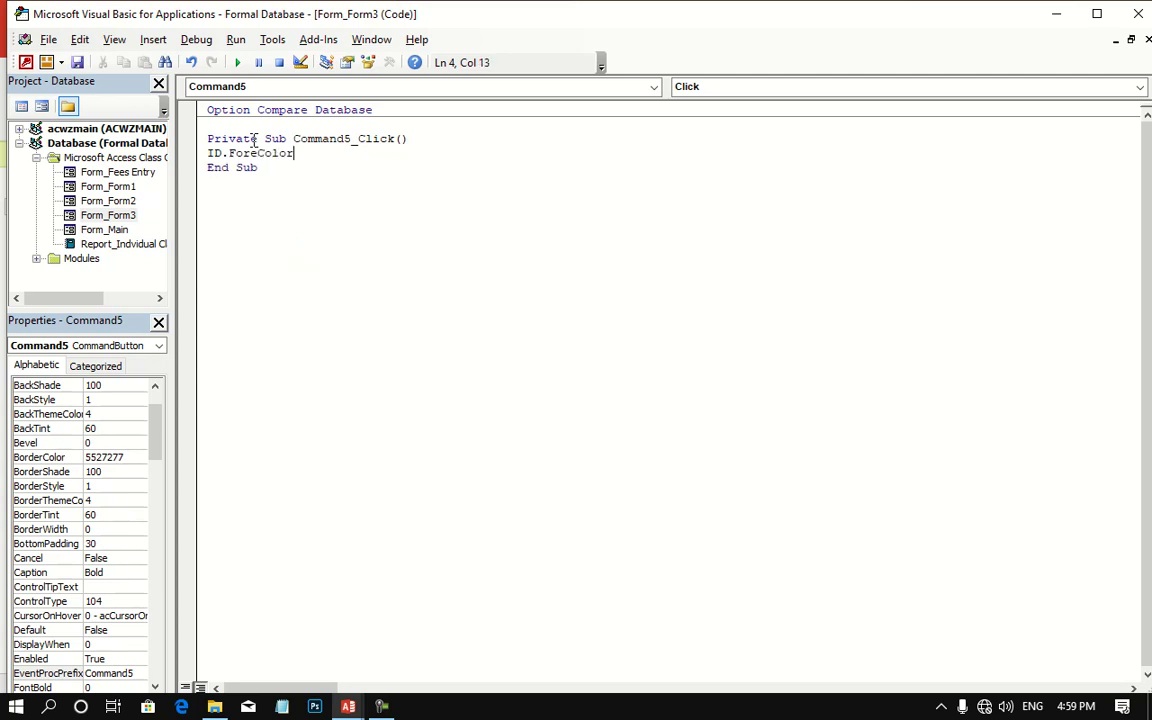
Step: Set ID, Firstname and Lastname ForeColor to vbGreen
type(" =")
type("VB")
type("Green")
key("Return")
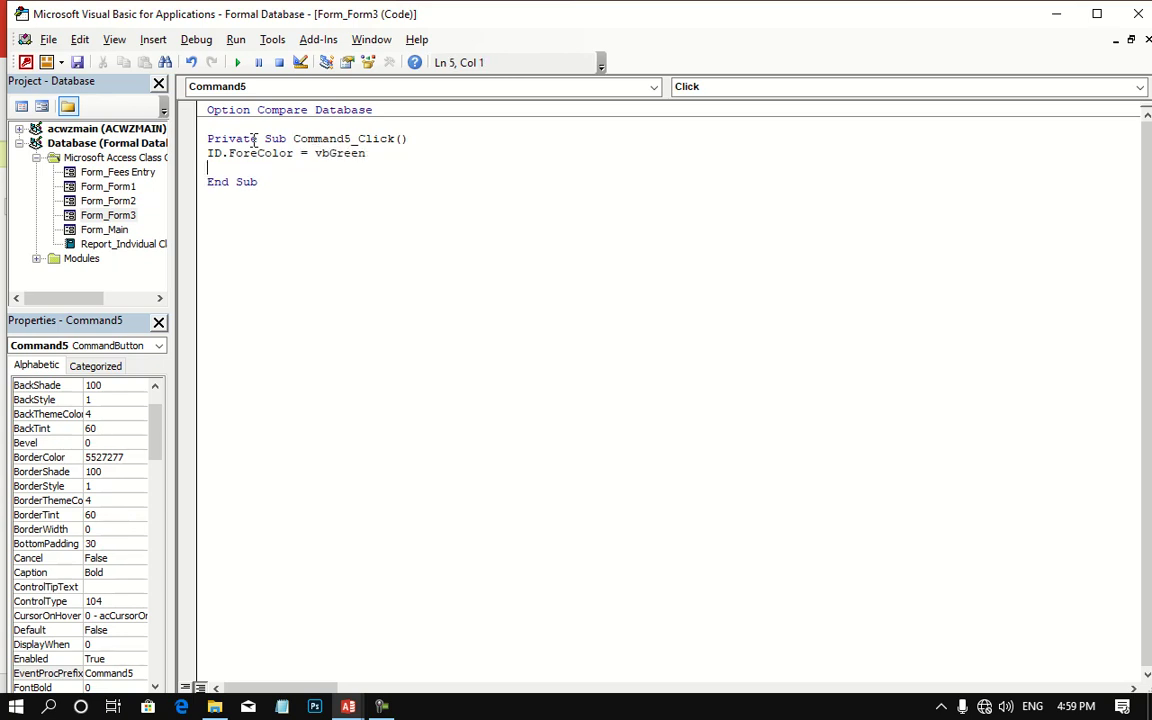
type("Fi")
type("rstName")
type(".")
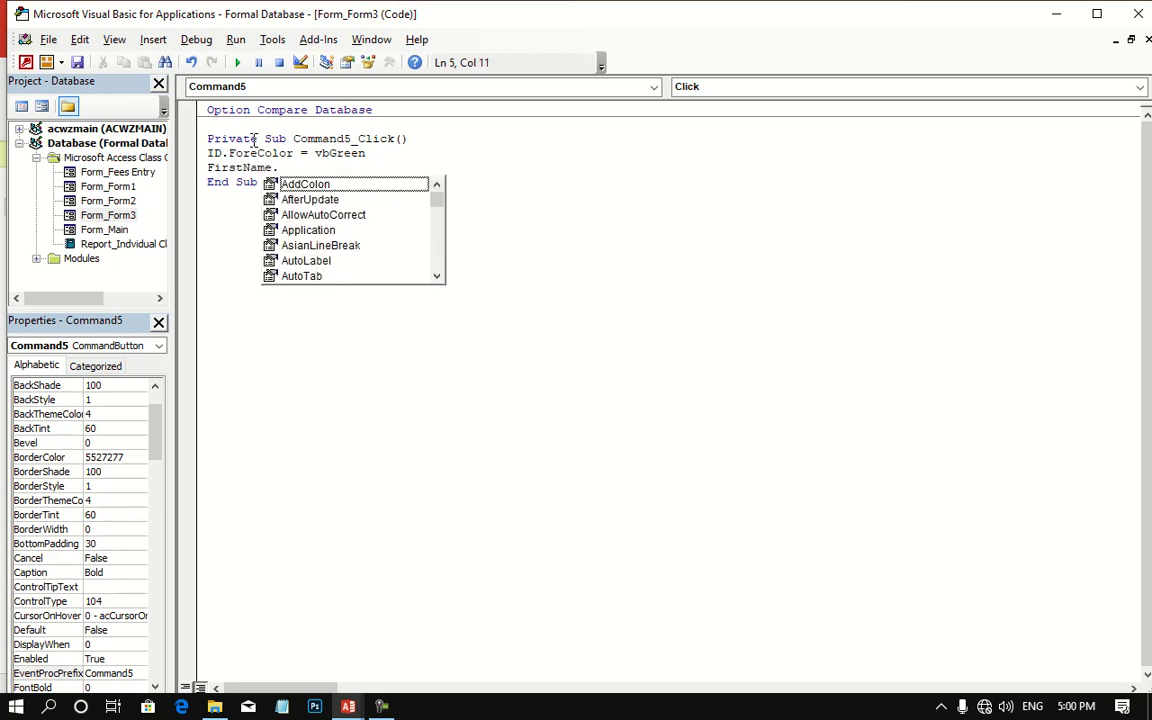
type("For")
key("Tab")
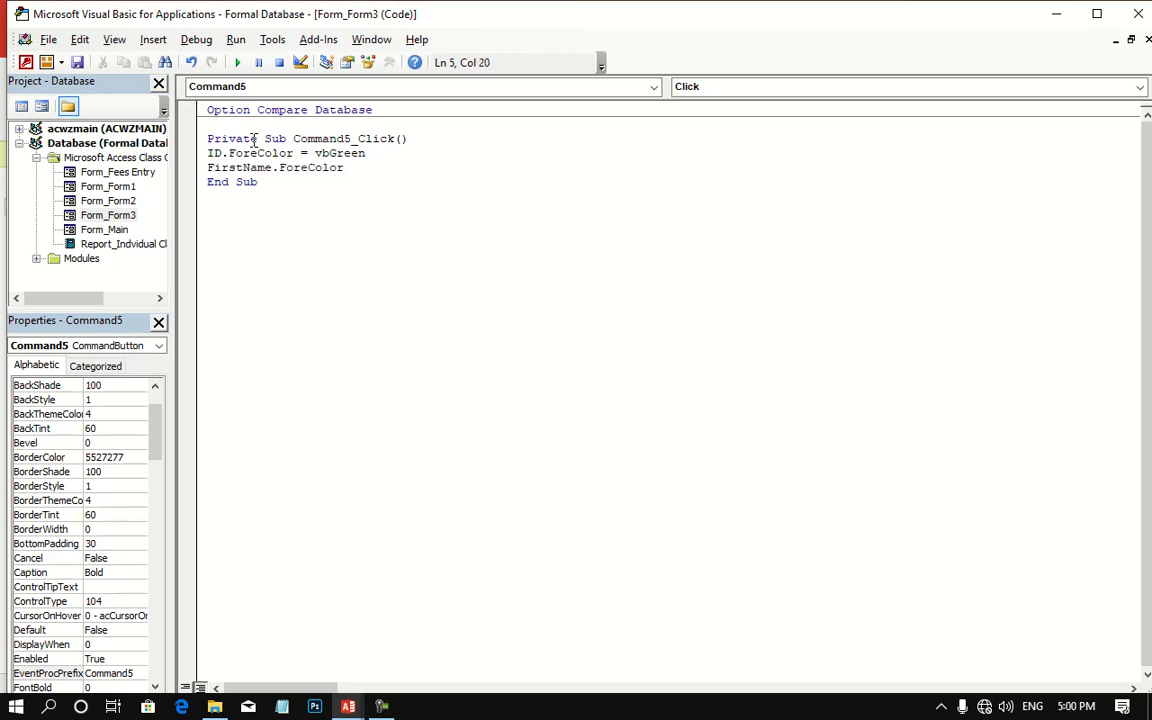
type("= ")
type("v")
type("B")
type("G")
type("ree")
type("n")
key("Return")
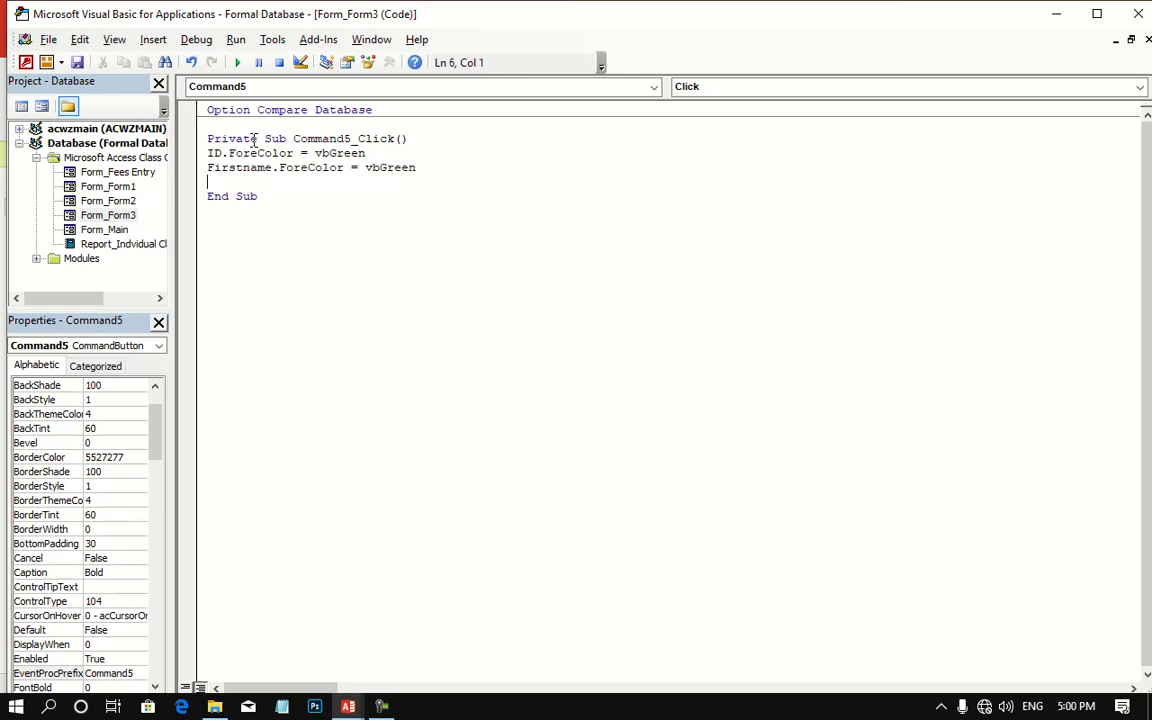
type("Last")
type("name.fo")
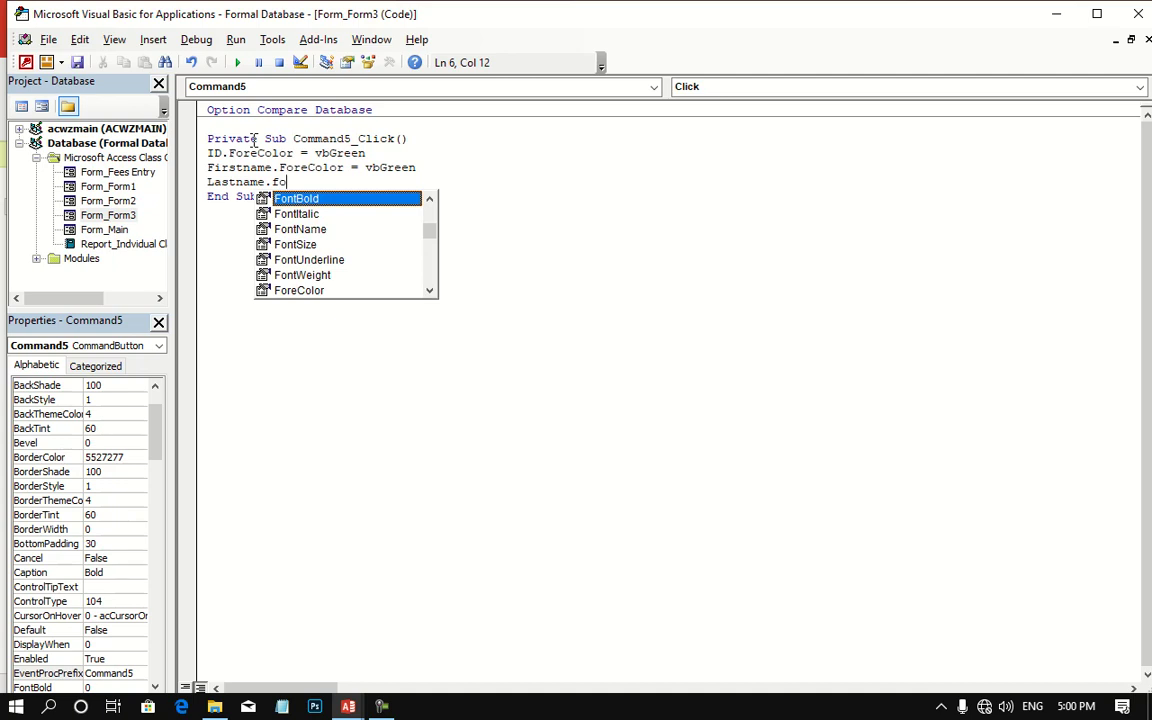
type("re")
key("Tab")
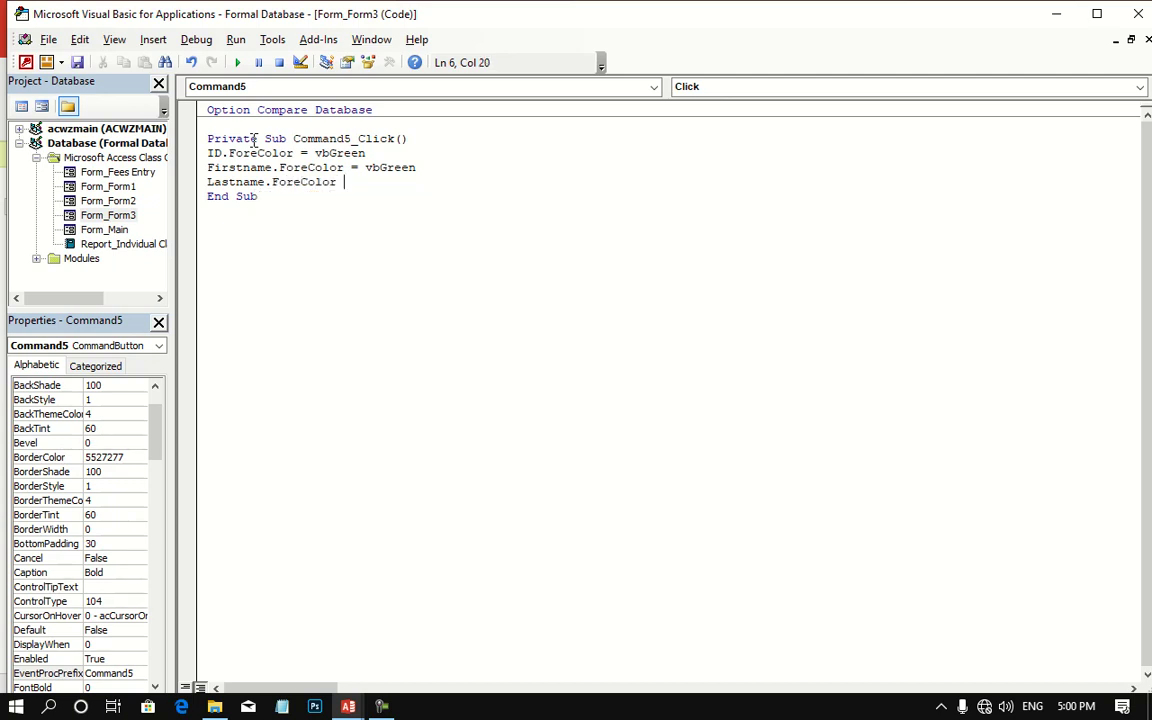
type("=vb")
type("green")
key("Return")
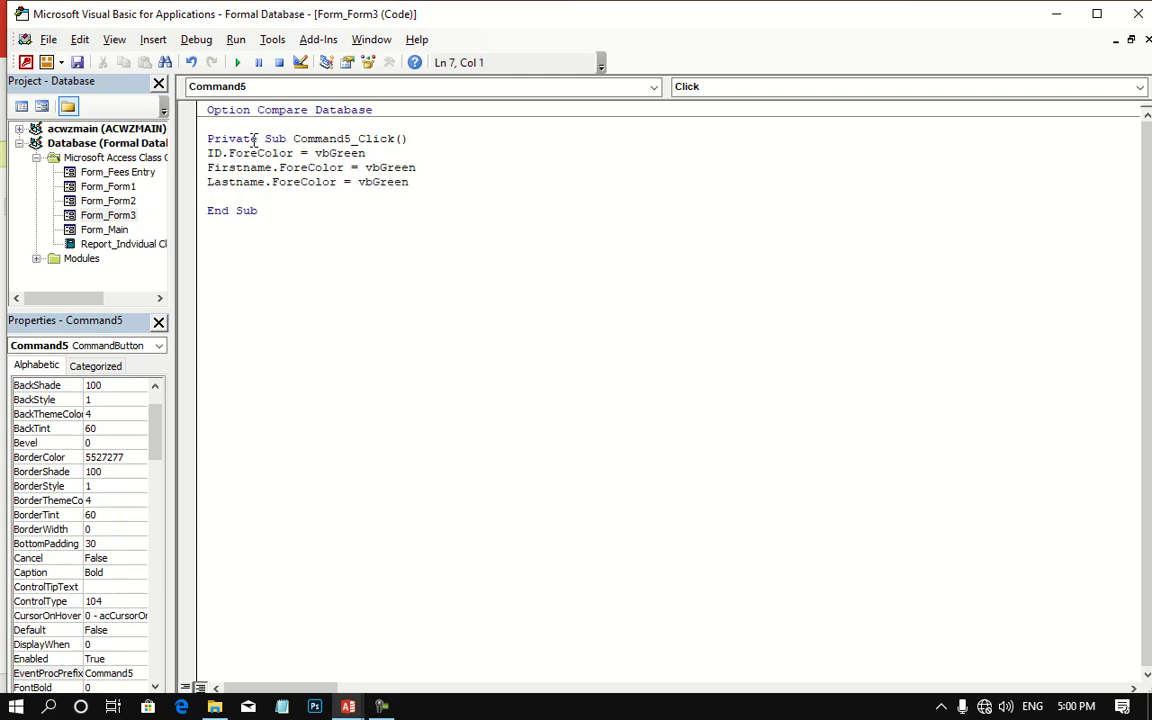
Step: Add Genders.ForeColor = vbGreen and Facebook.ForeColor = vbRed lines
double_click(555, 8)
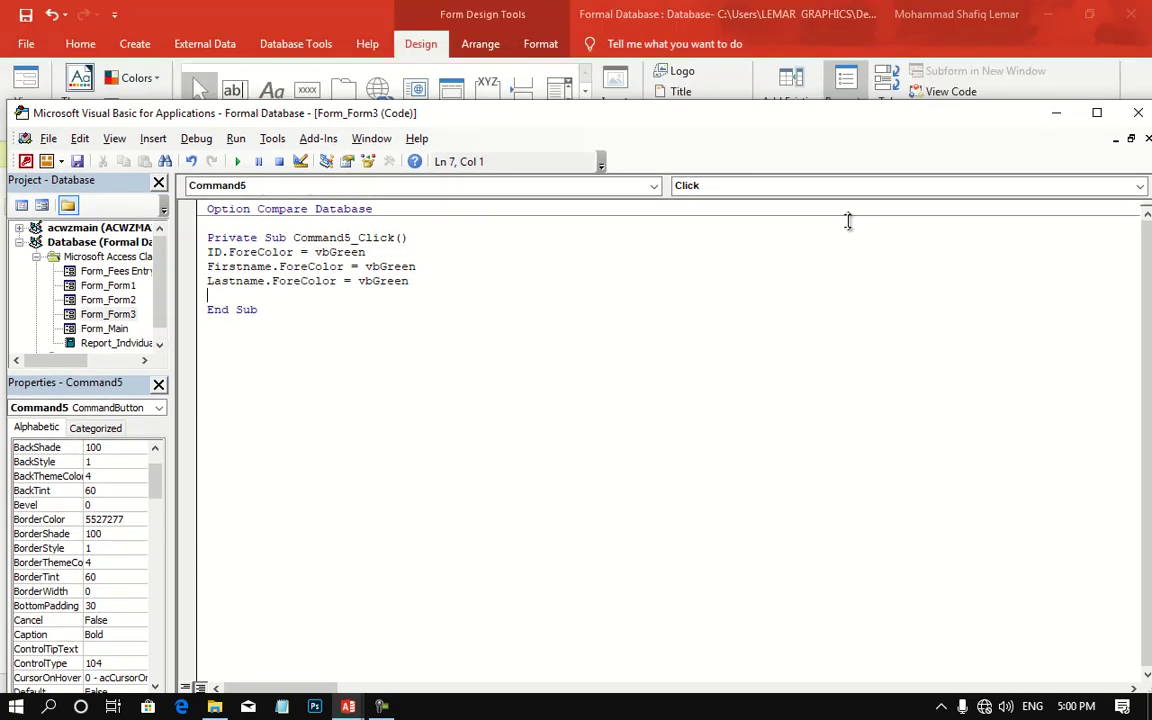
left_click_drag(800, 100, 731, 497)
double_click(731, 497)
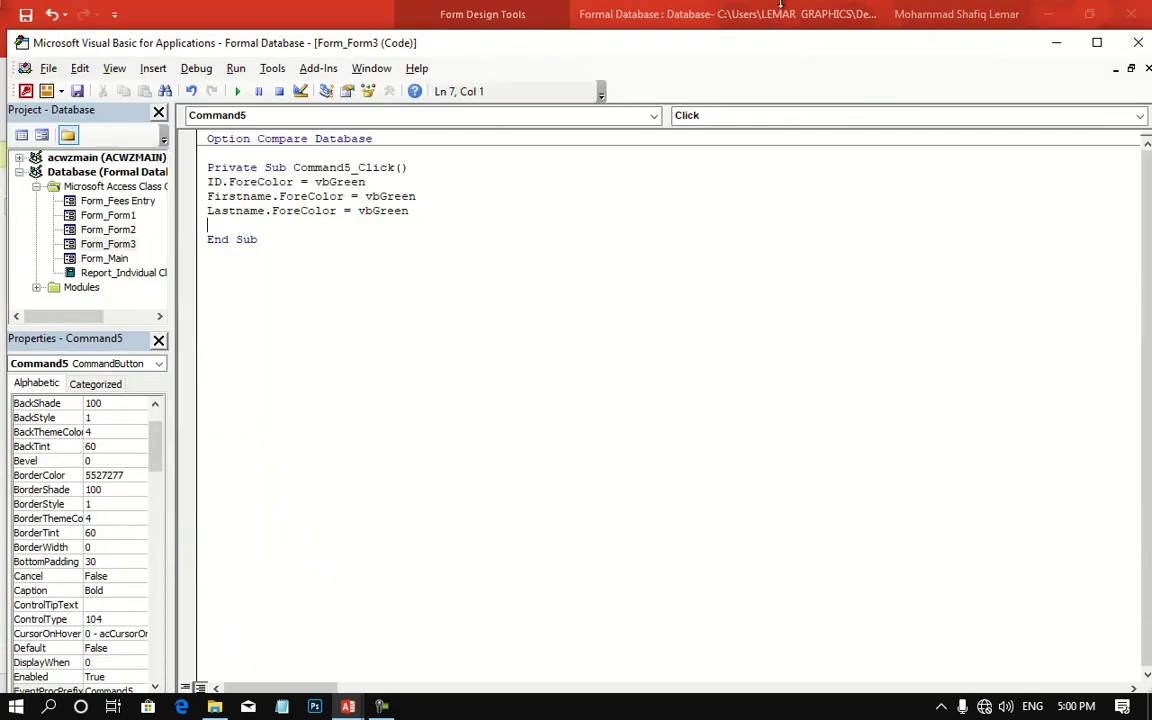
type("Ge")
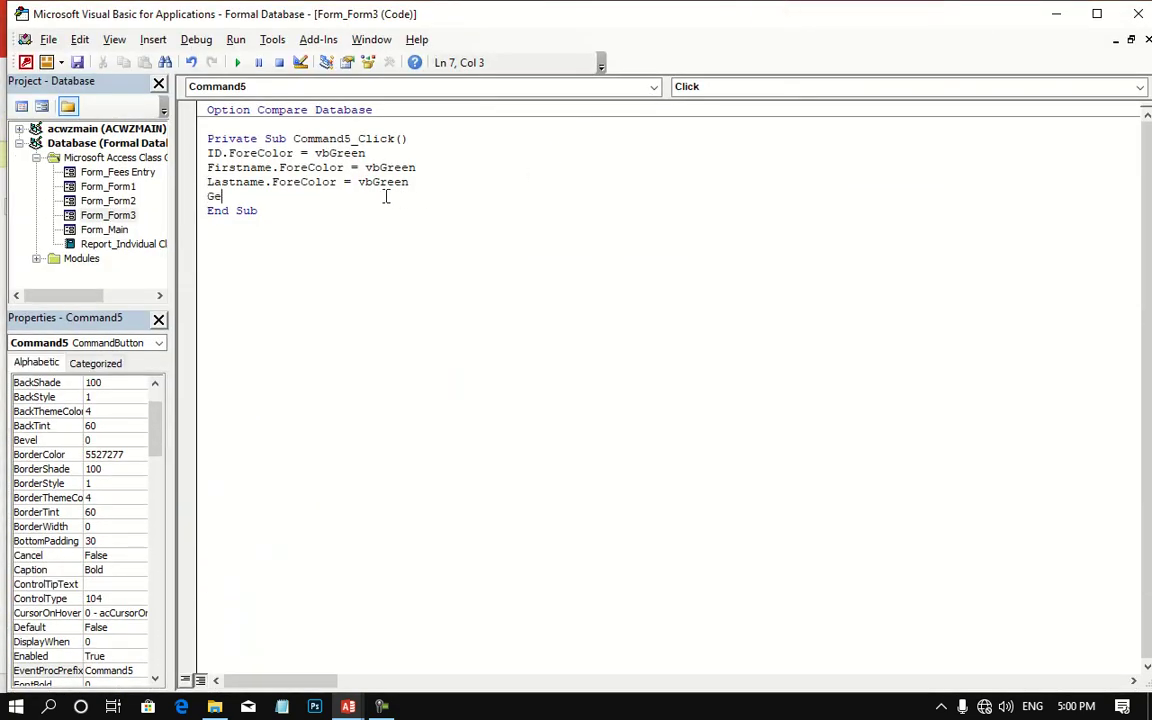
type("nder")
type("s.")
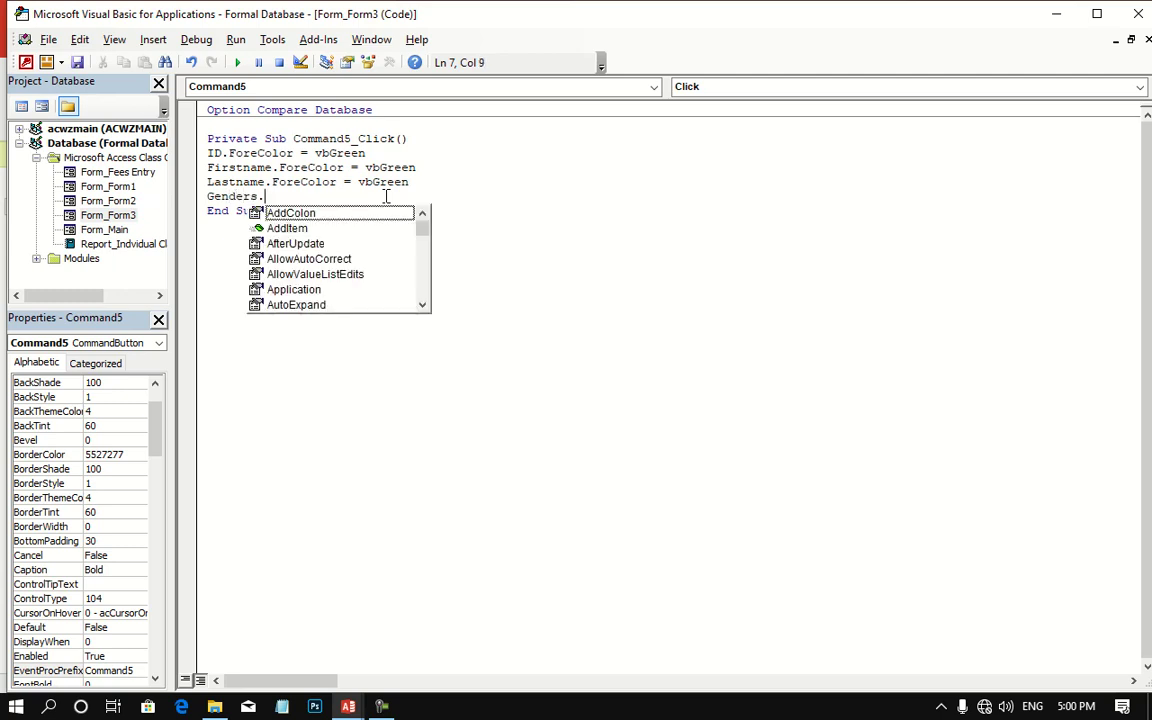
type("fore")
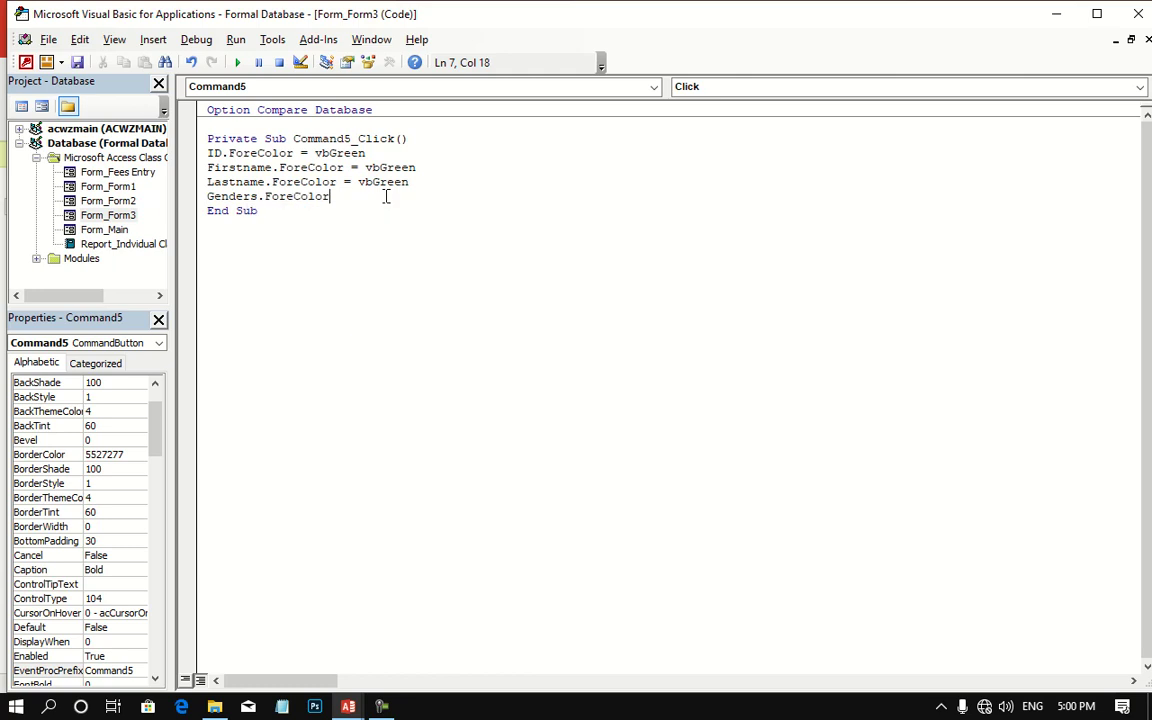
type(" = ")
type("vbgreen")
key("Return")
type("Fac")
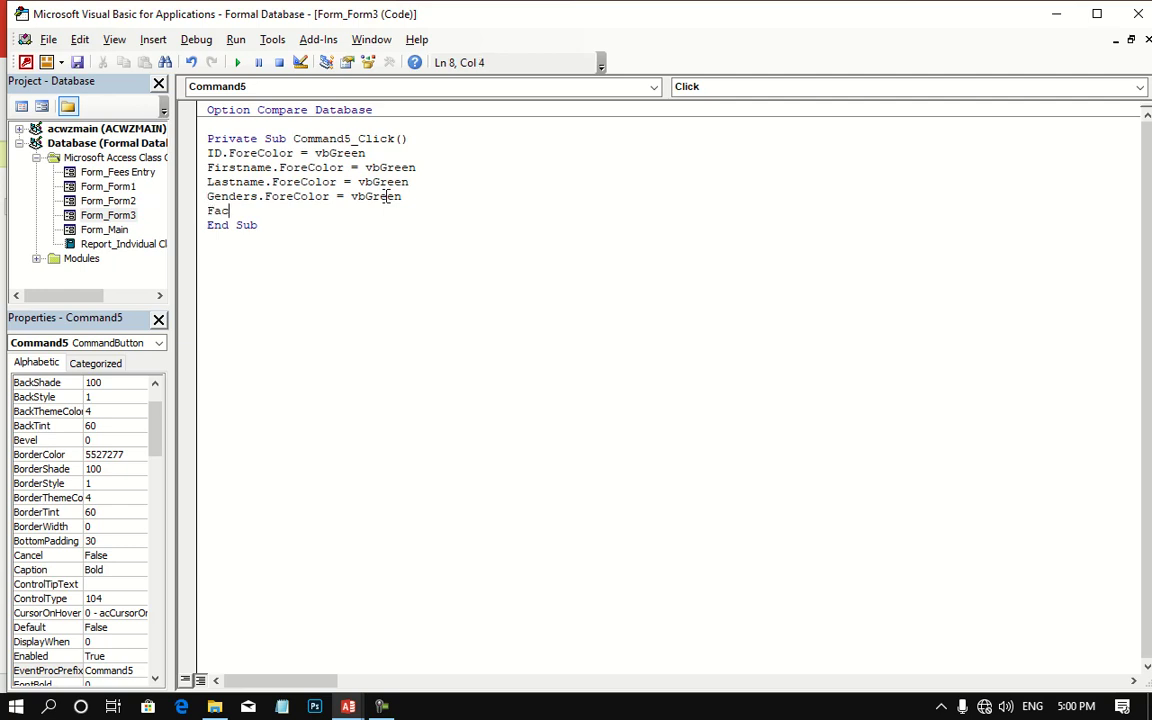
type("ebook")
type(".f")
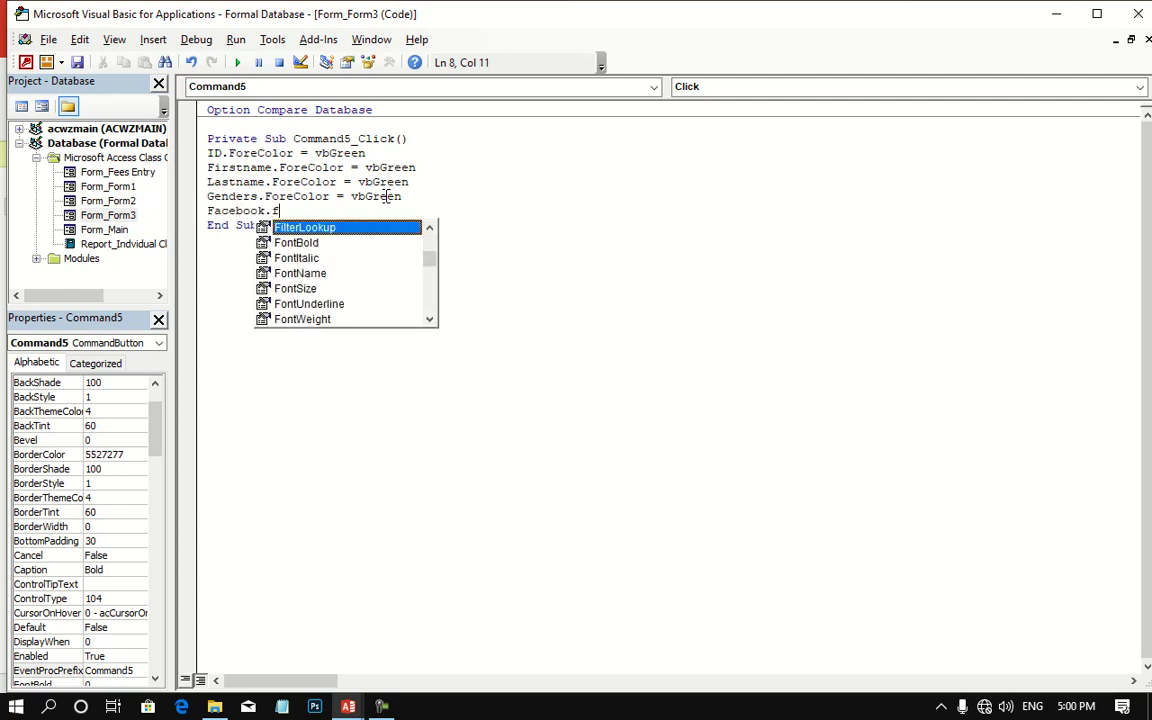
type("ore")
key("Tab")
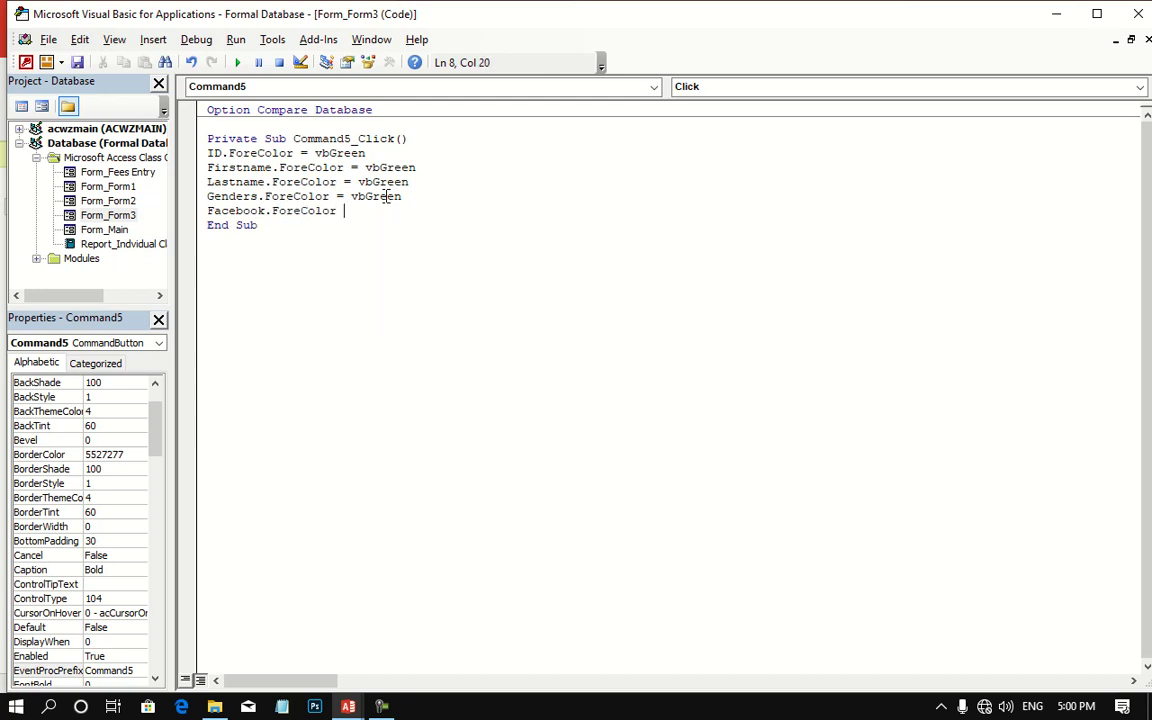
type("= vb")
type("Red")
key("Return")
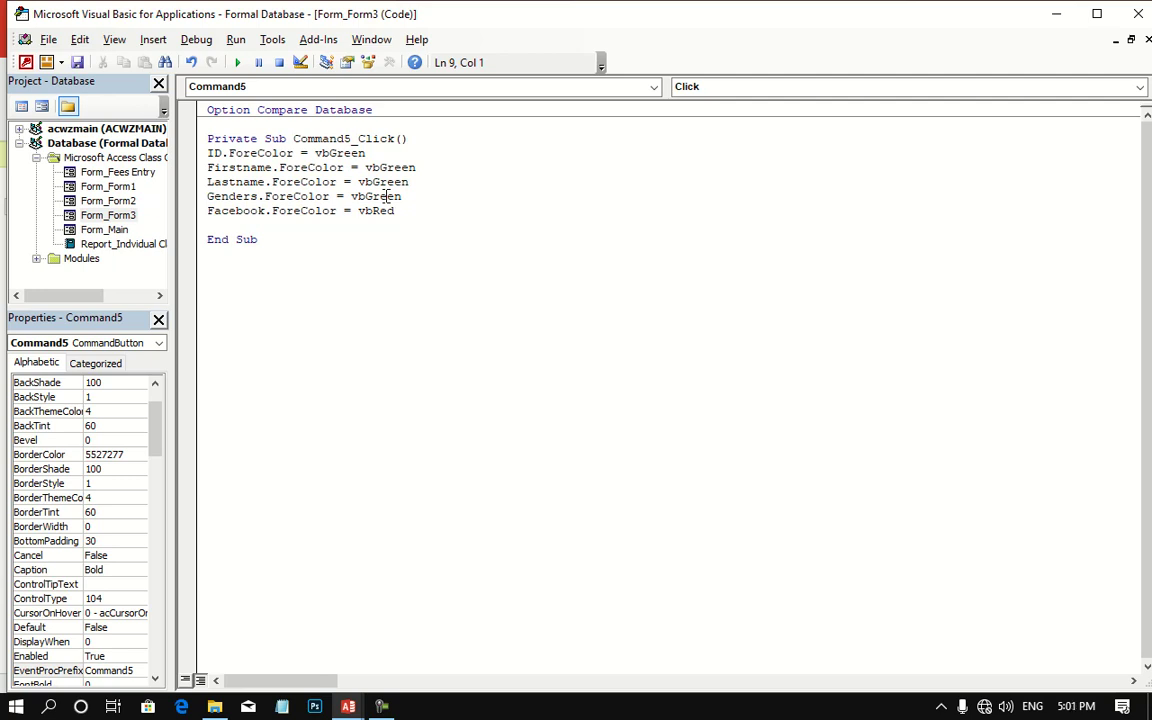
Step: Add ID.FontBold = True and Firstname.FontBold = True lines
type("ID")
type(".fon")
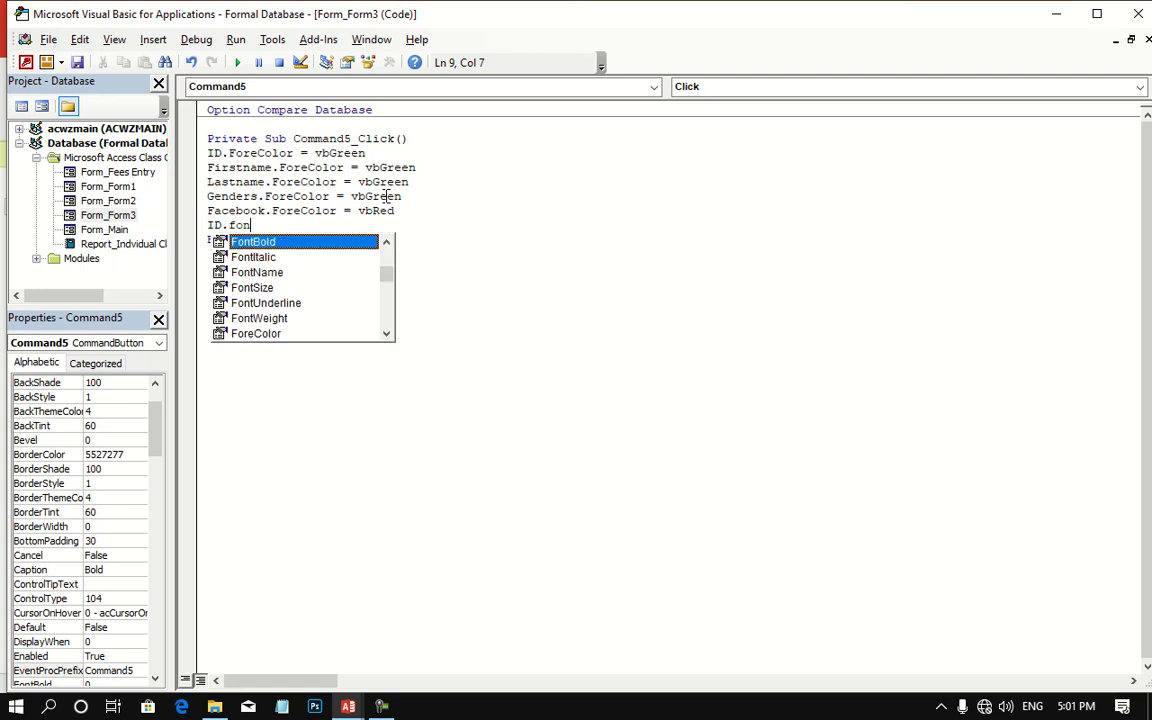
type("t")
key("Tab")
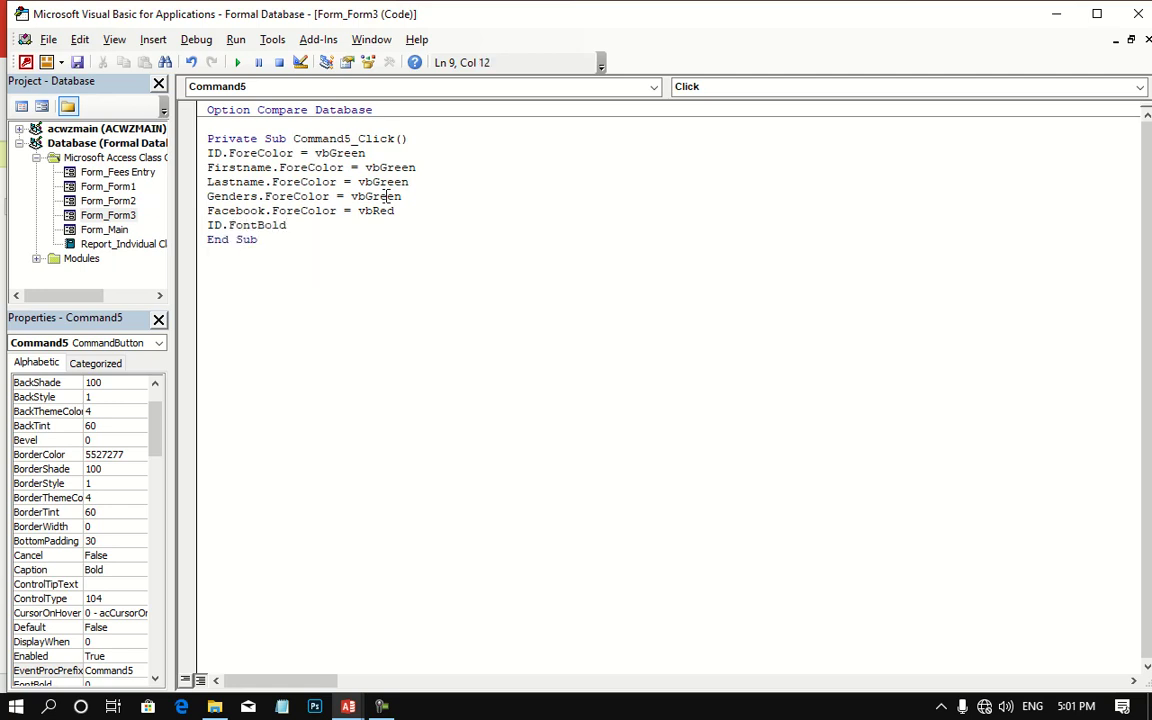
type(" = ")
type("true")
key("Return")
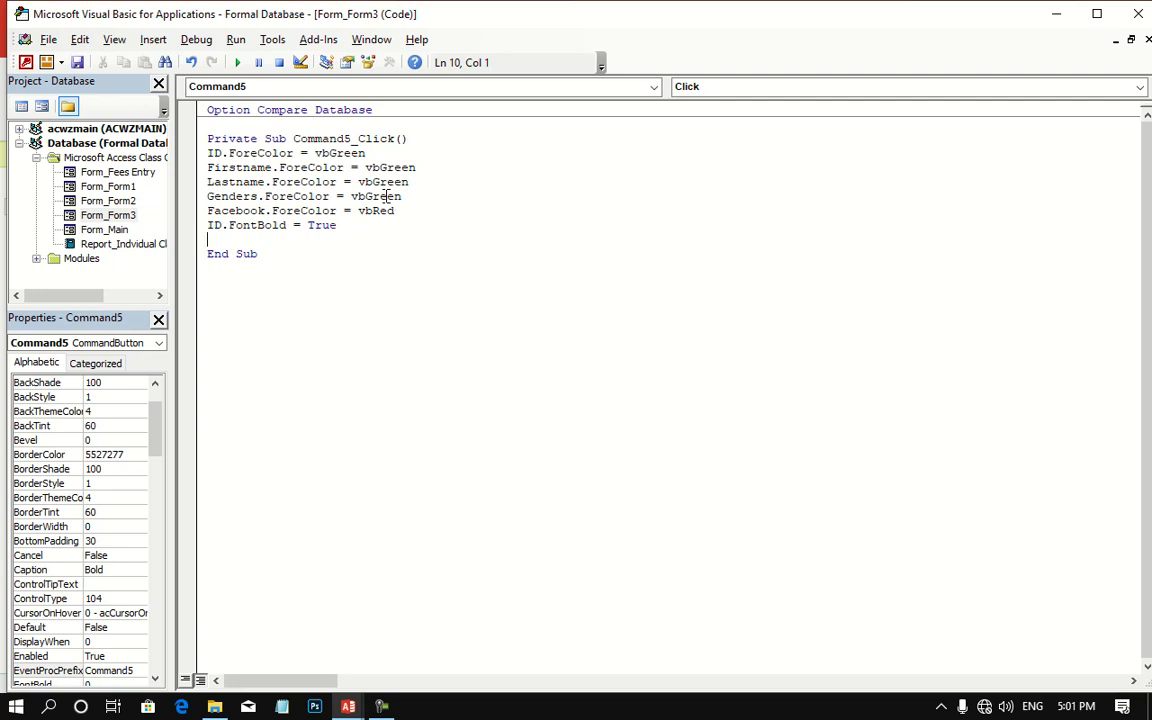
type("Fi")
type("rstnam")
type("e.Fo")
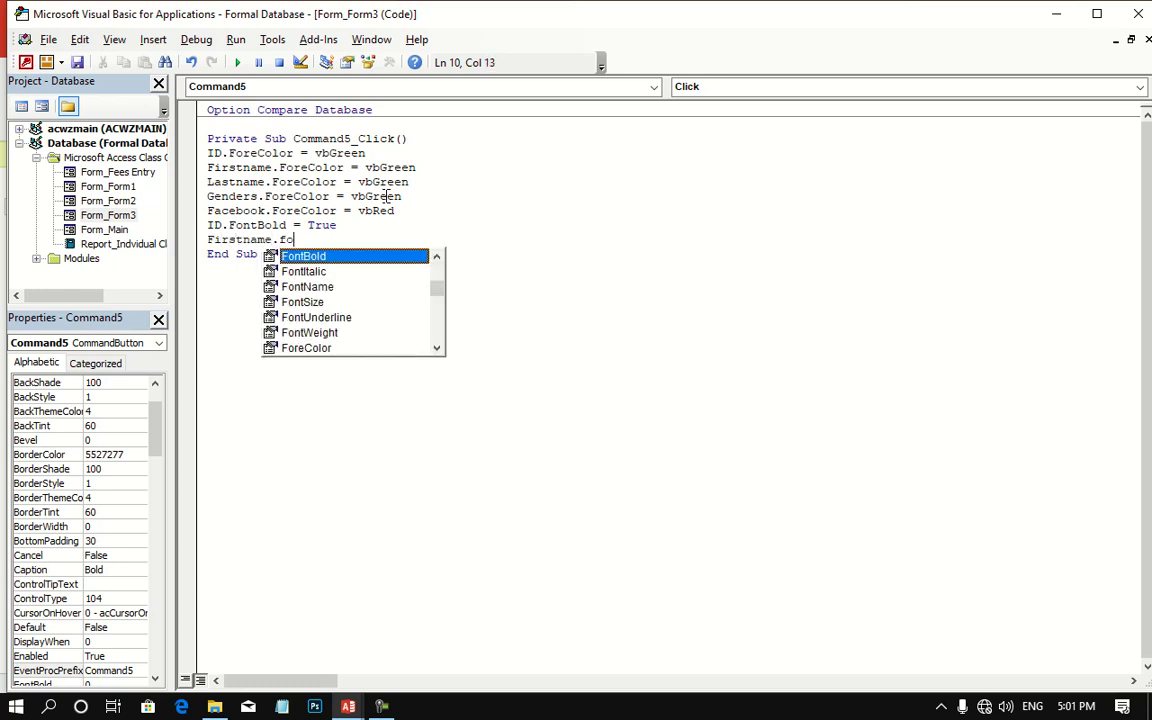
type("nt")
key("Tab")
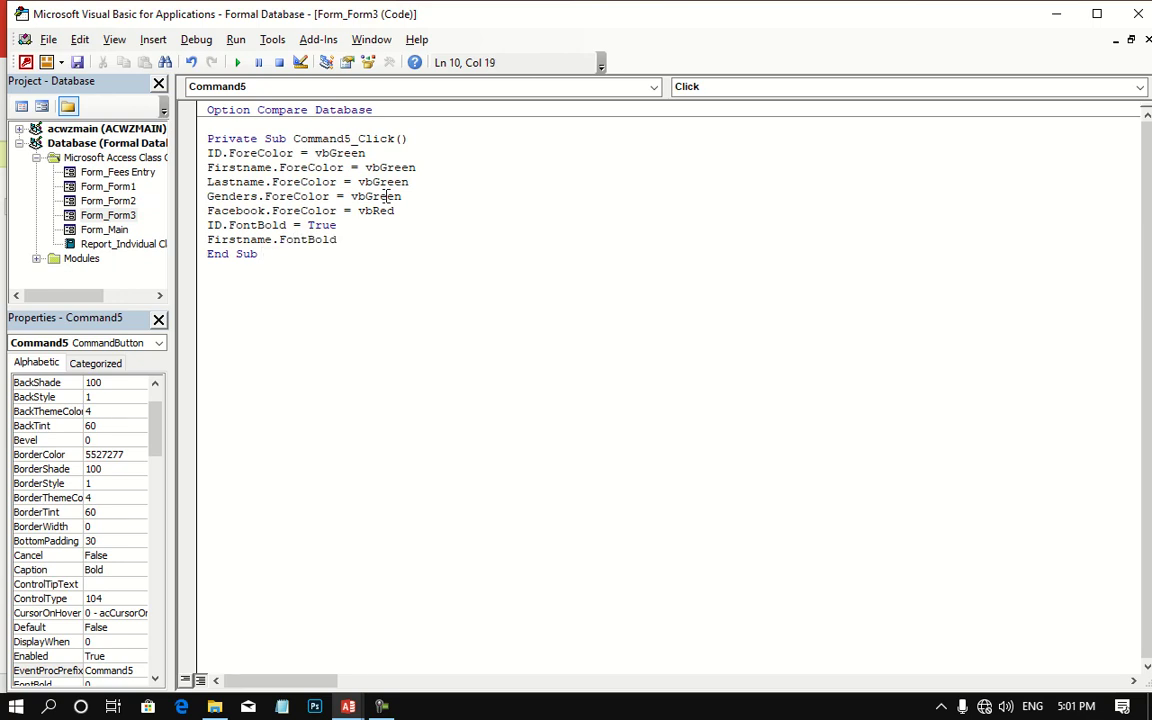
type("=true")
key("shift+Left")
key("shift+Left")
key("shift+Left")
key("shift+Left")
key("shift+Left")
key("shift+Left")
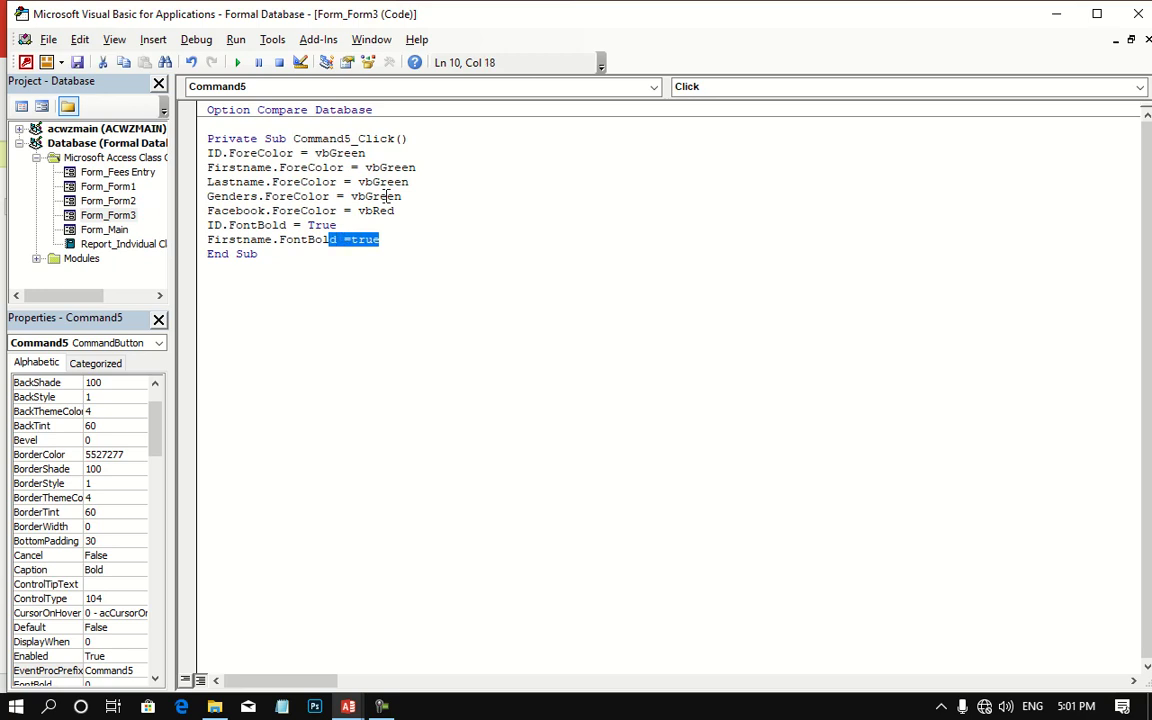
key("shift+Left")
key("shift+Left")
key("shift+Left")
key("shift+Left")
key("shift+Left")
key("shift+Left")
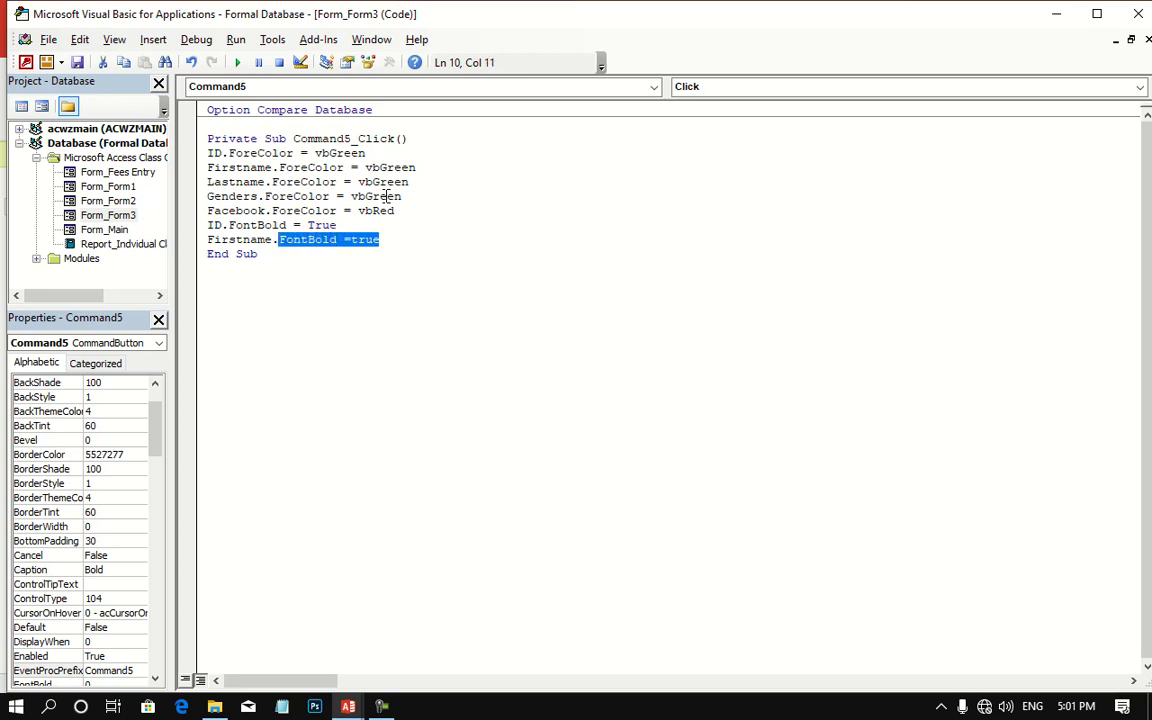
key("End")
key("Return")
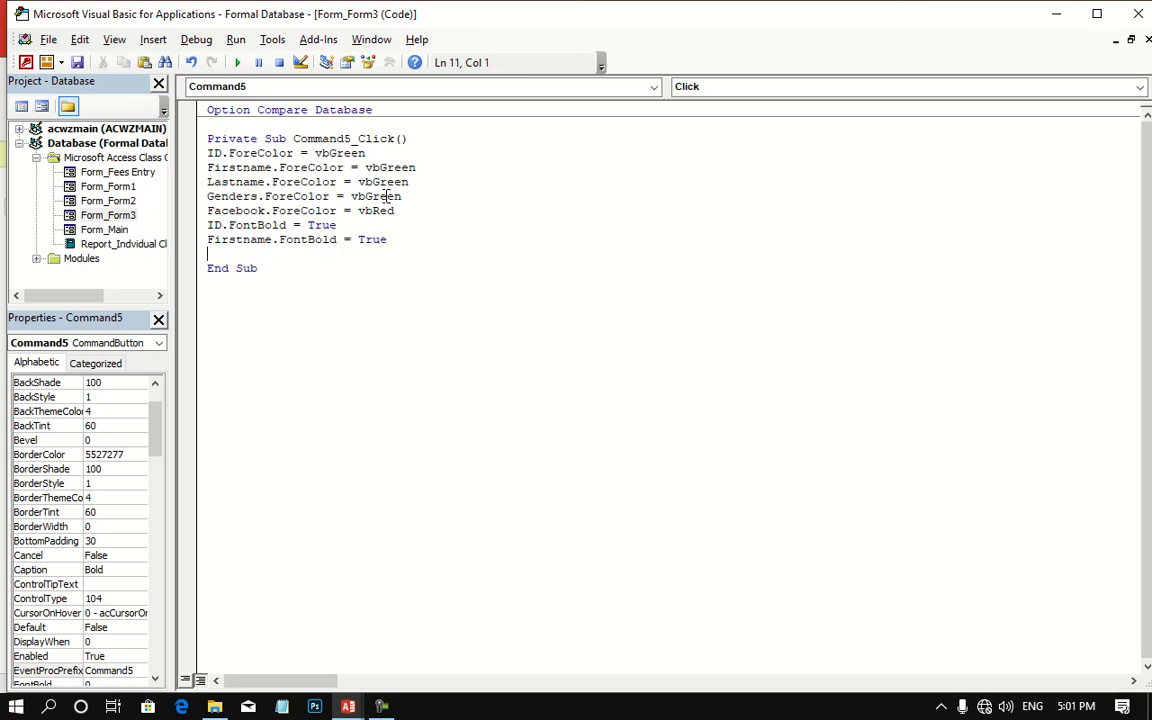
Step: Add FontBold = True lines for Lastname, Genders and Facebook before End Sub
type("La")
type("stname")
type(".fo")
key("BackSpace")
key("BackSpace")
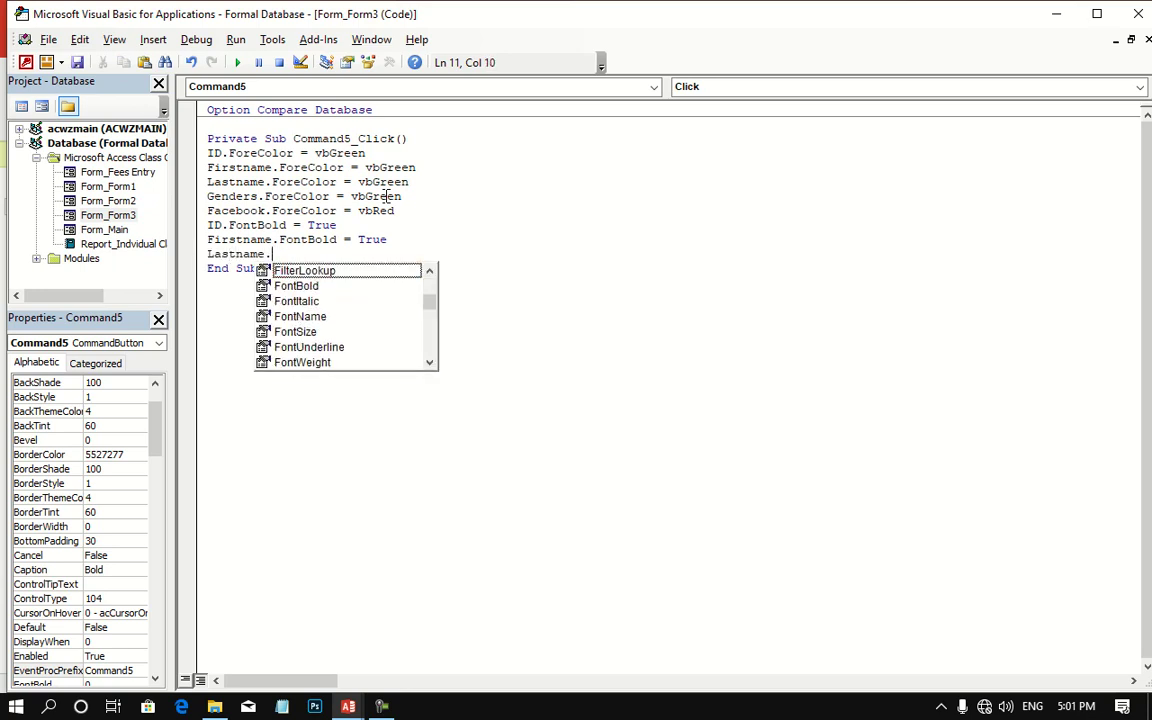
key("Down")
type("=true")
key("Return")
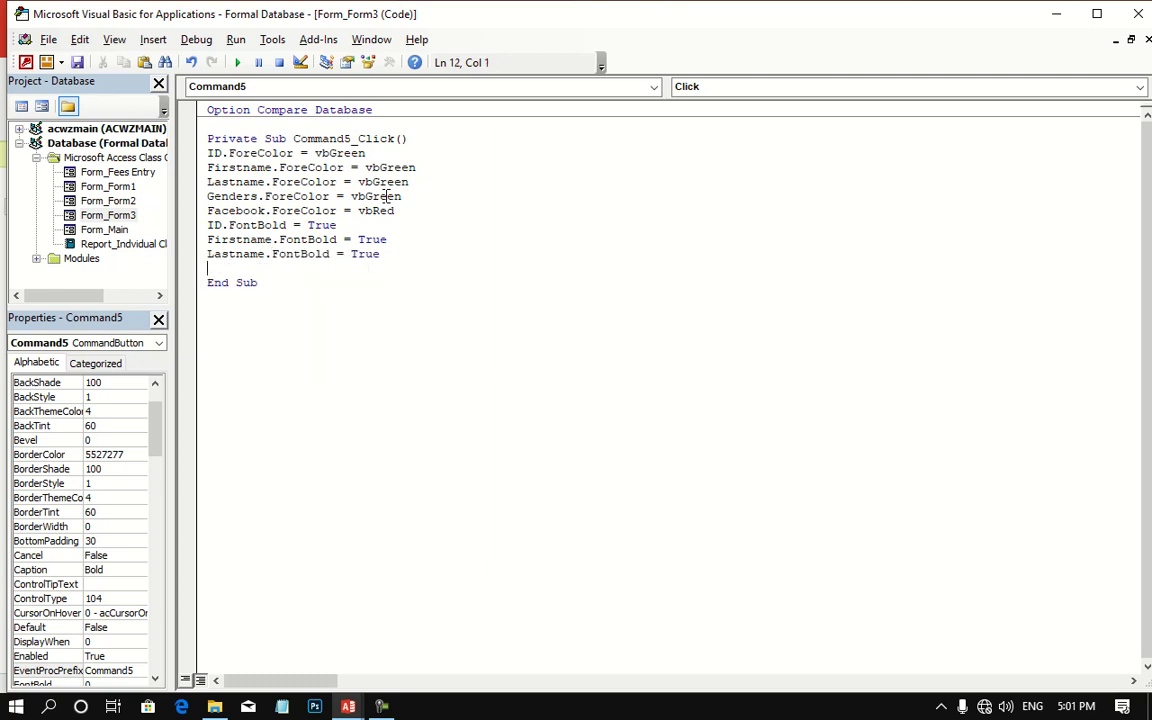
type("Genders")
type(".FontBold =true")
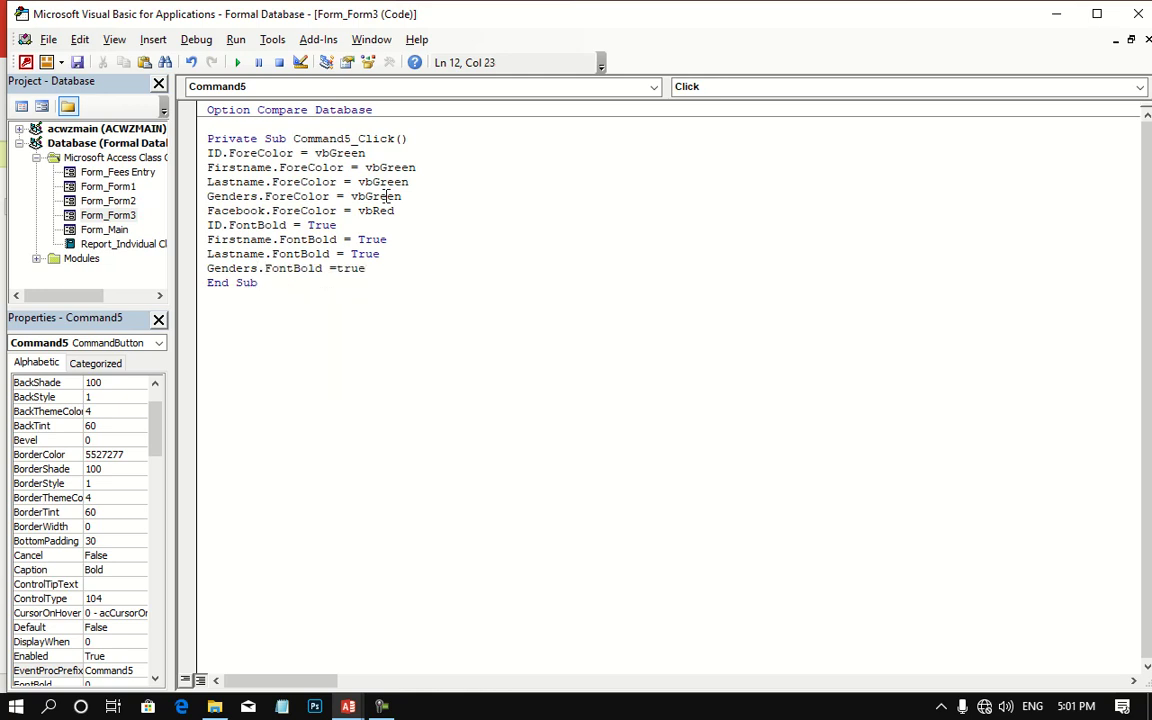
key("Return")
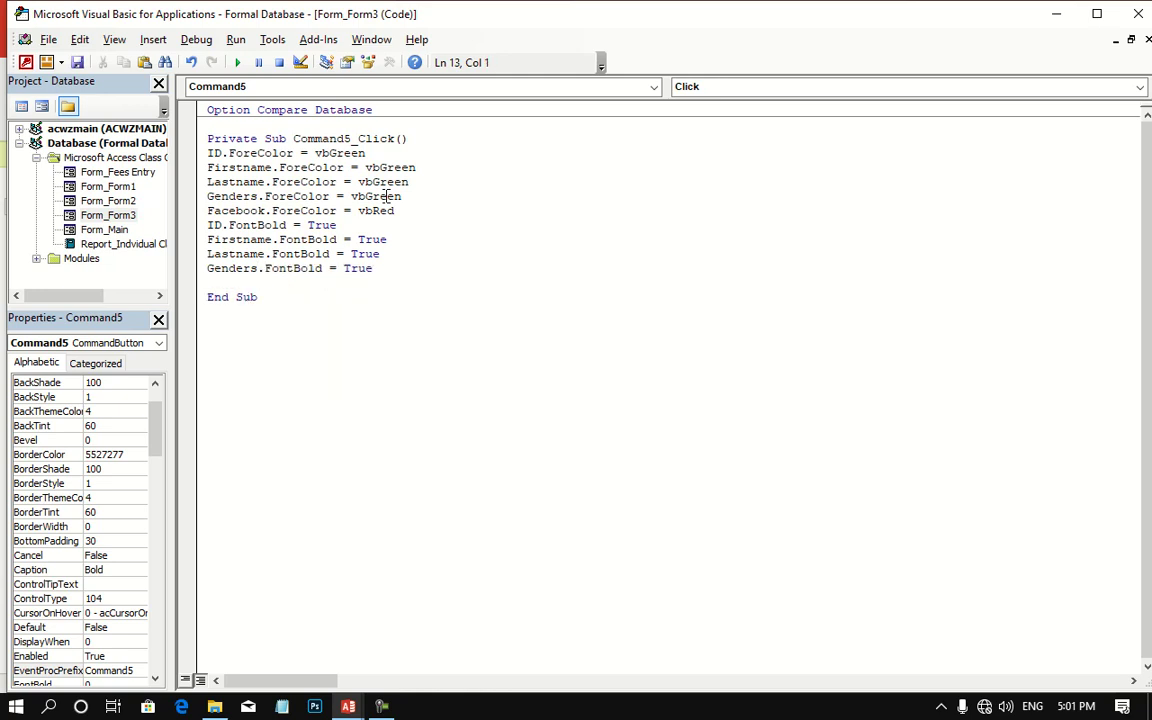
type("Facebook")
type(".")
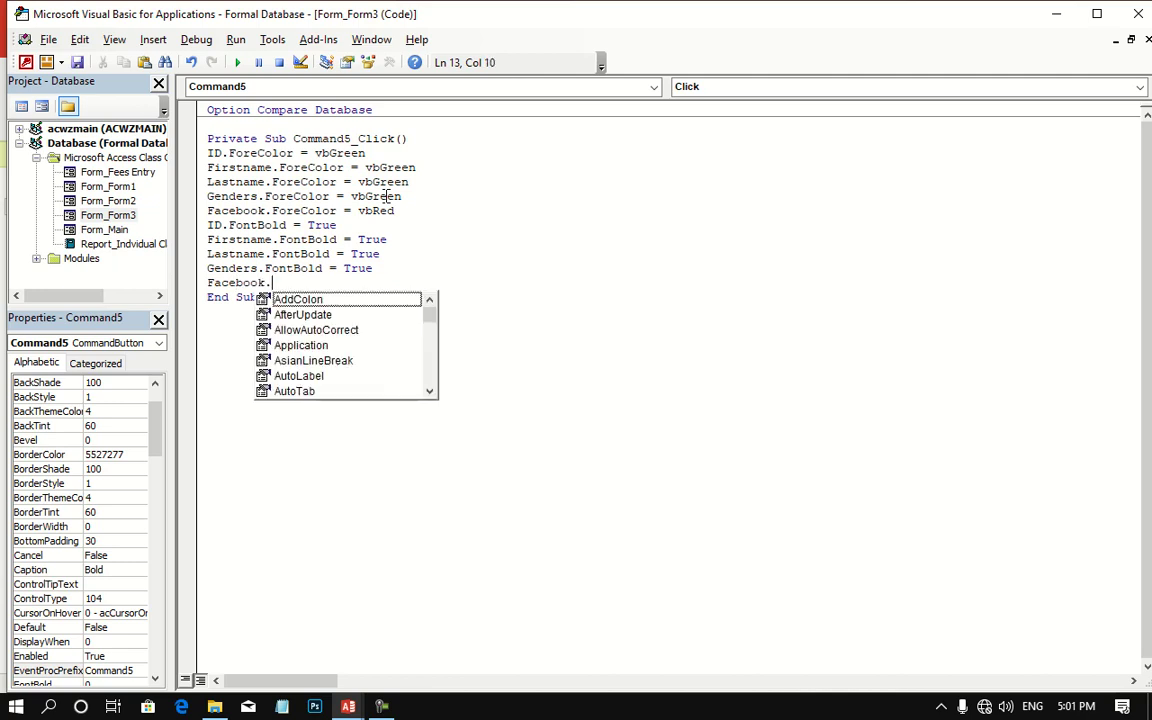
type("FontBold = True")
key("Return")
key("BackSpace")
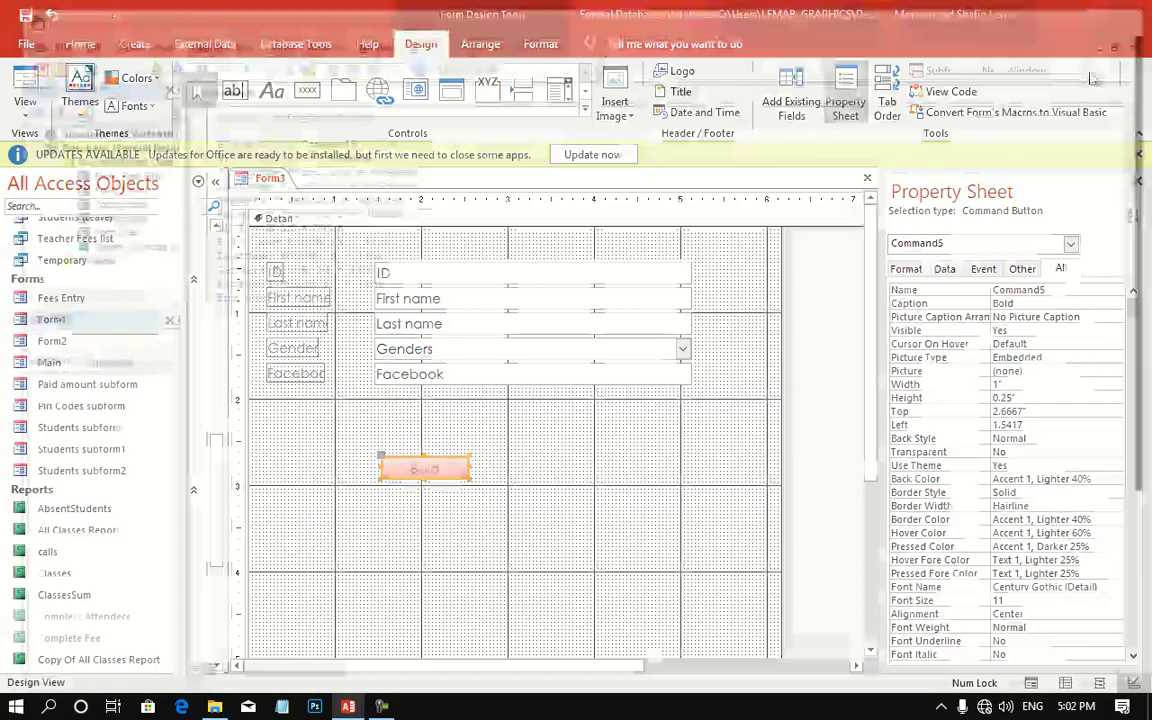
Step: Test Form3 on record 2 with the Bold button, then switch back to Design View
left_click(1056, 14)
left_click(26, 90)
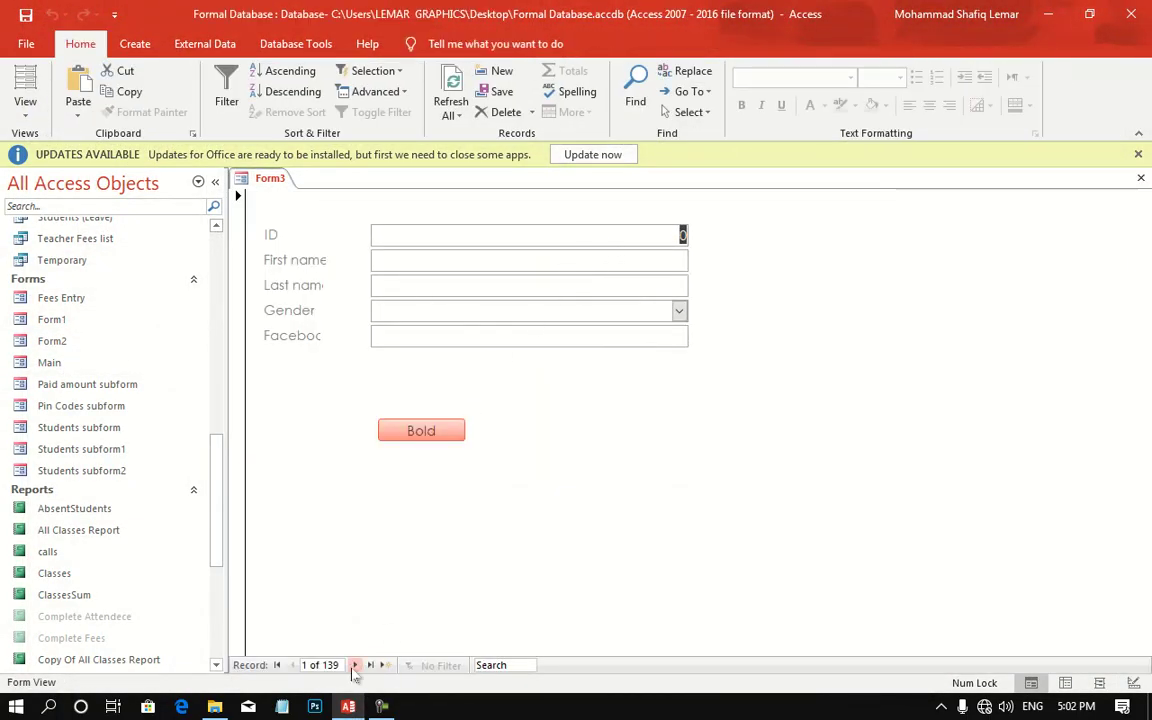
left_click(355, 665)
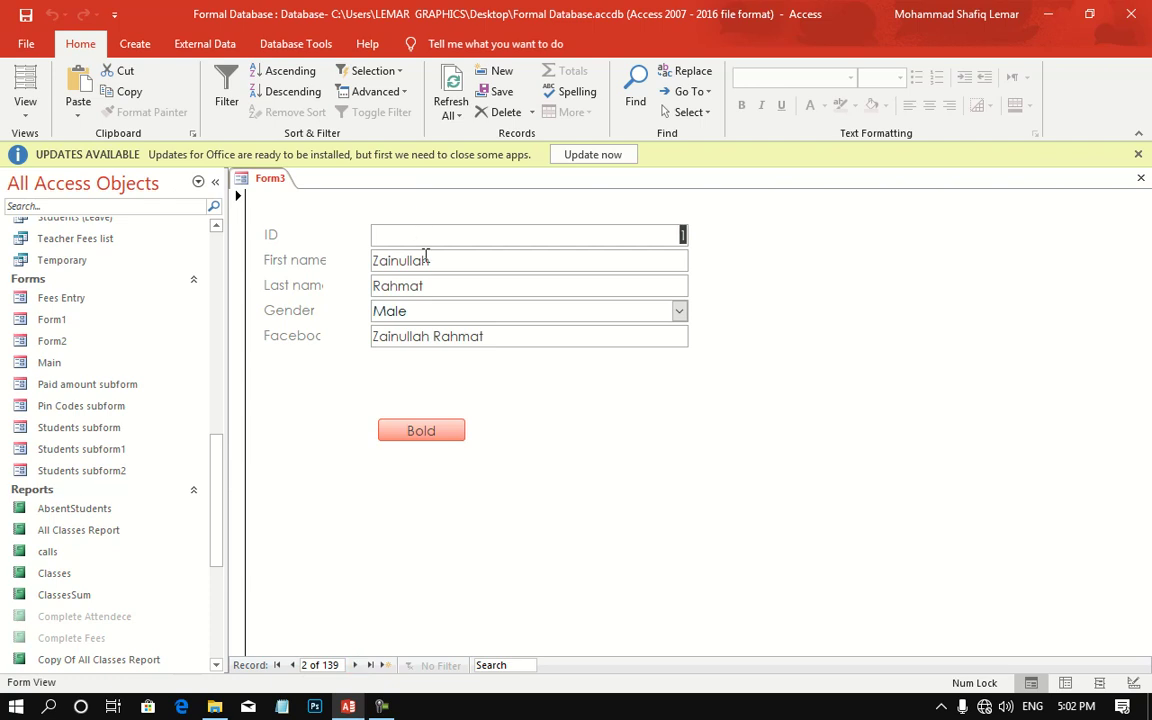
left_click(428, 431)
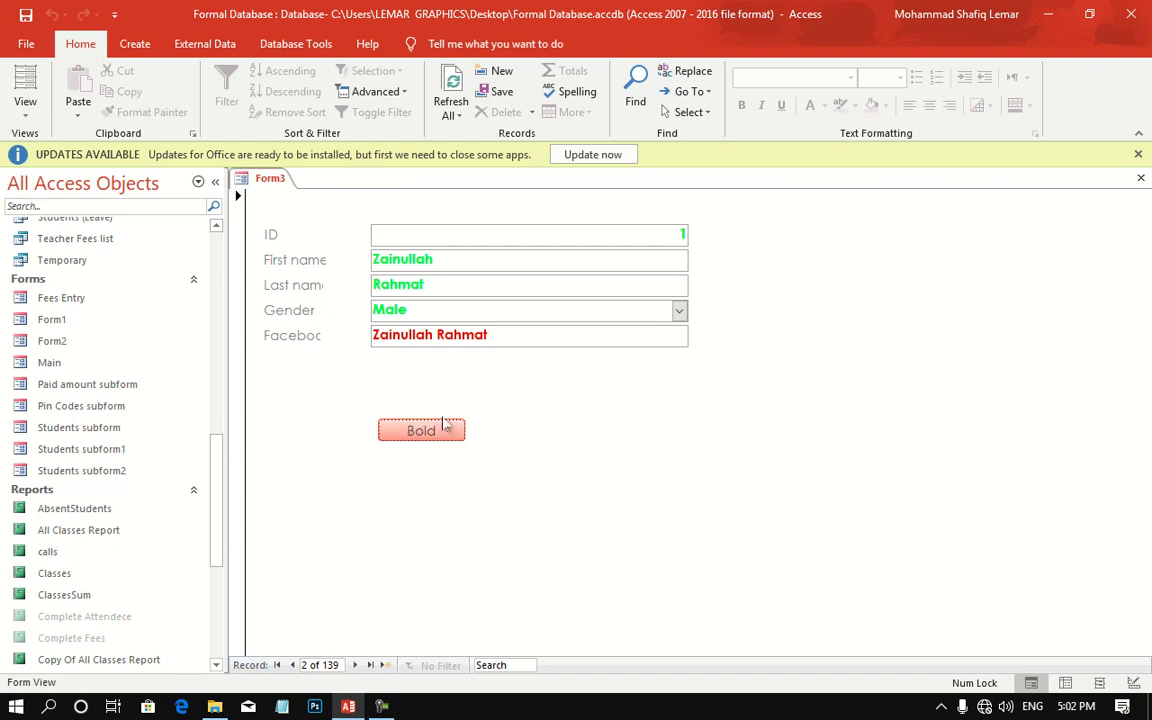
right_click(588, 388)
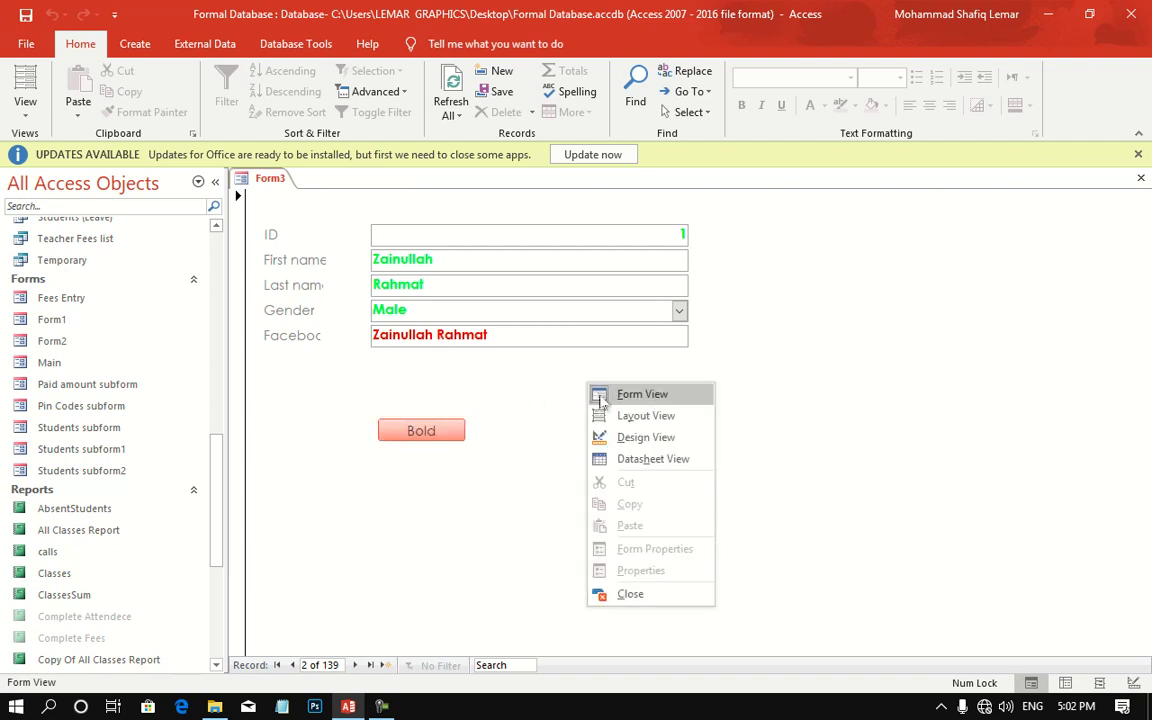
left_click(631, 438)
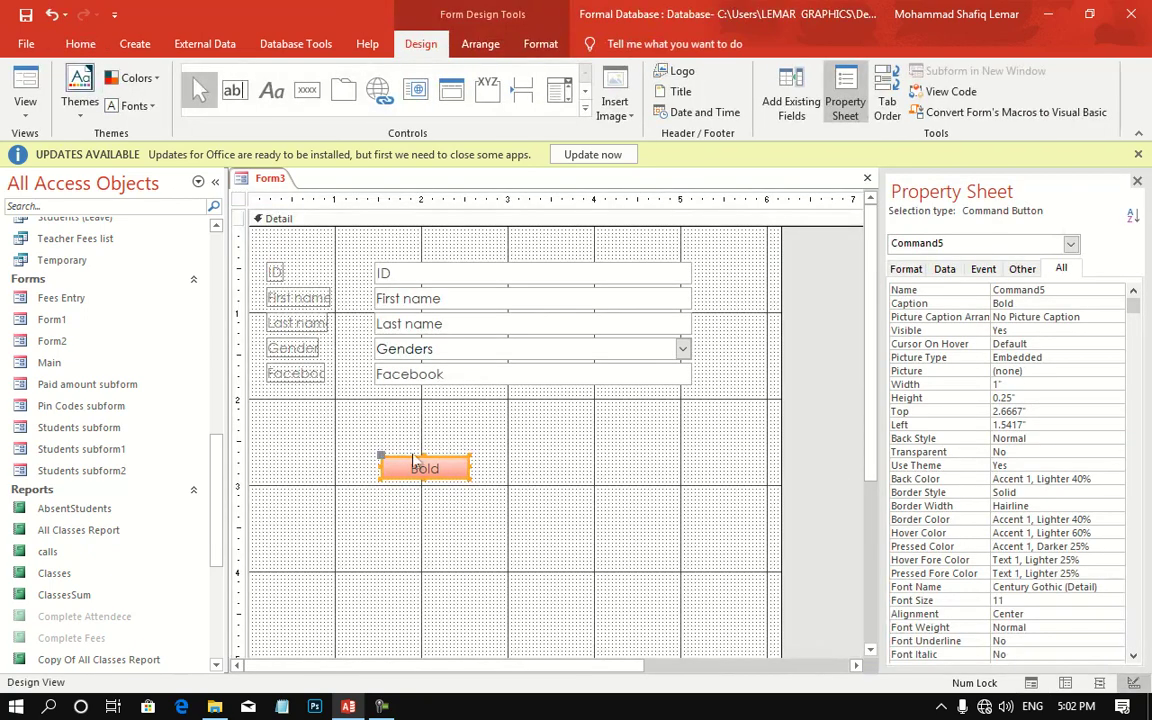
Step: In the Bold button's click code, add ID.BackColor = vbBlack after the Facebook line
right_click(430, 468)
left_click(480, 154)
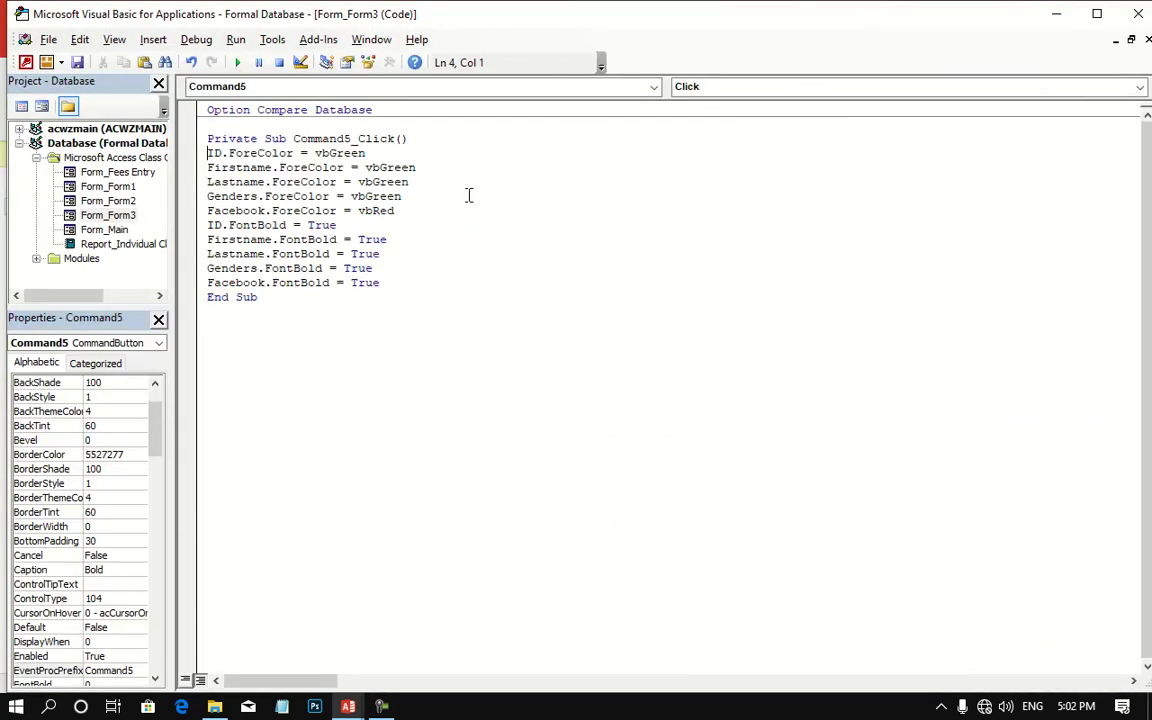
left_click(410, 282)
key("Return")
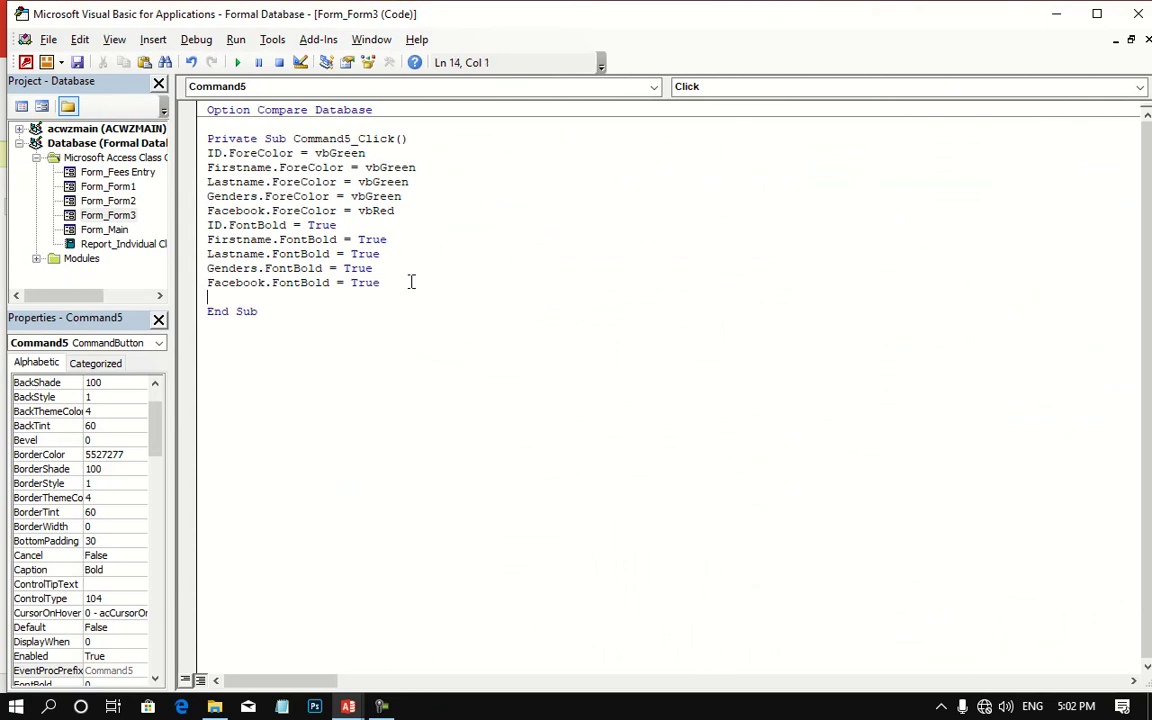
type("ID")
type(".")
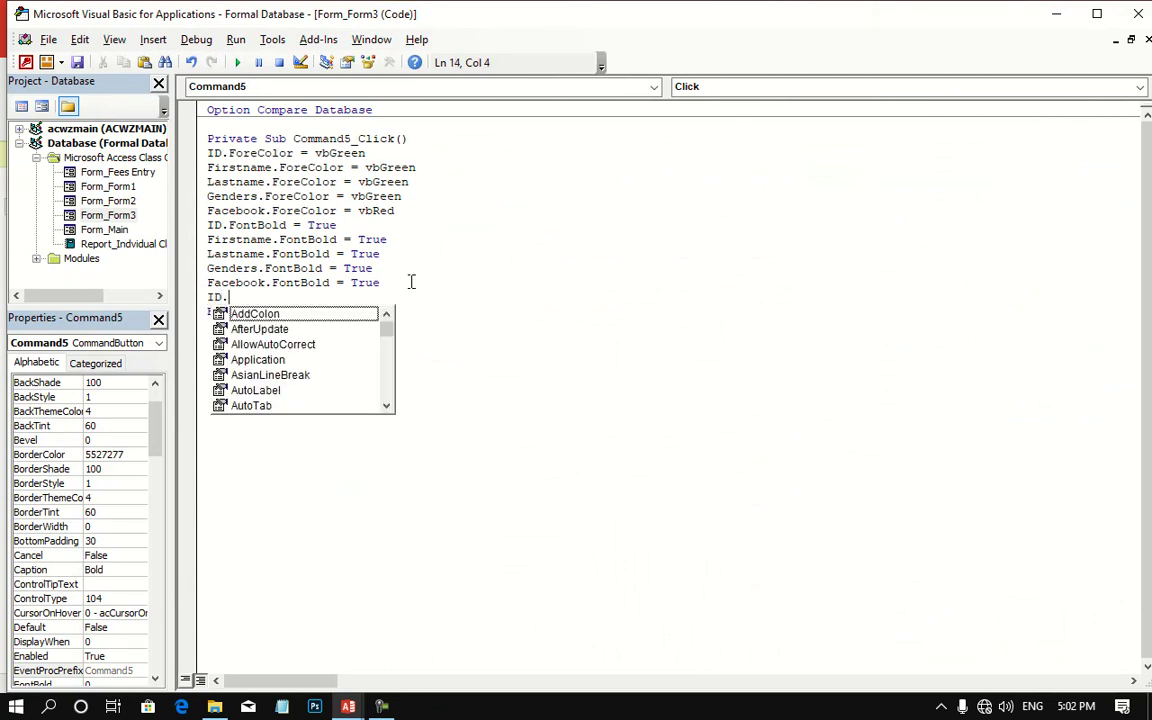
type("b")
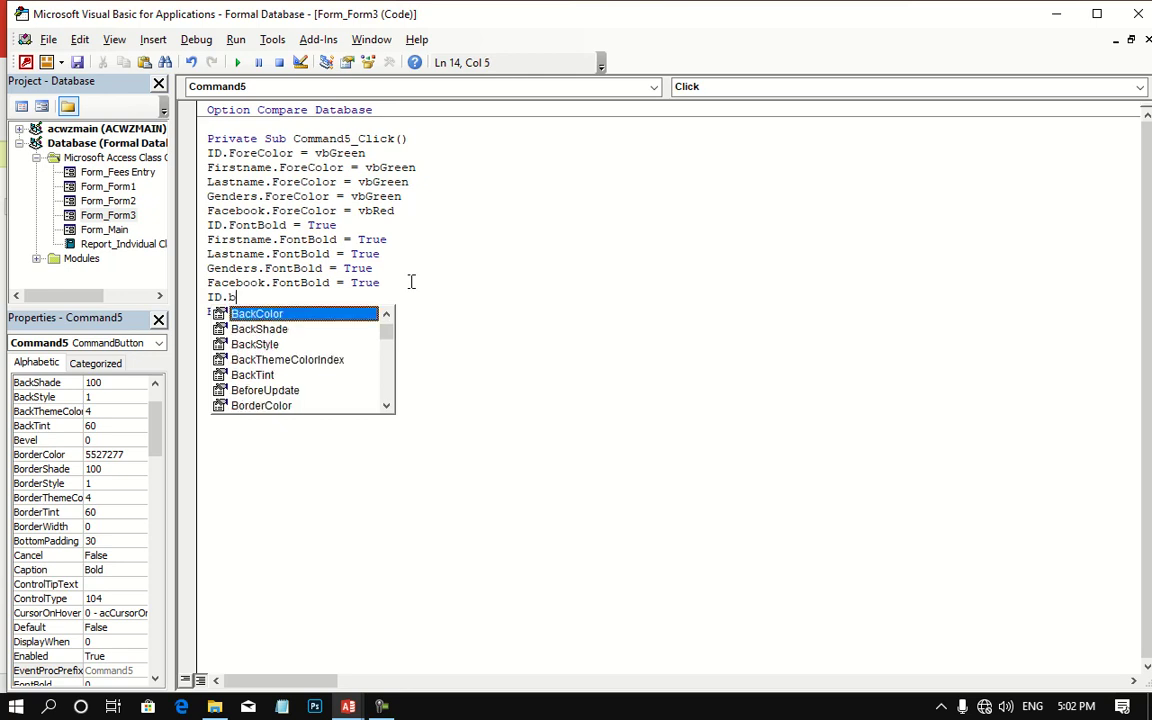
type("ac")
key("Tab")
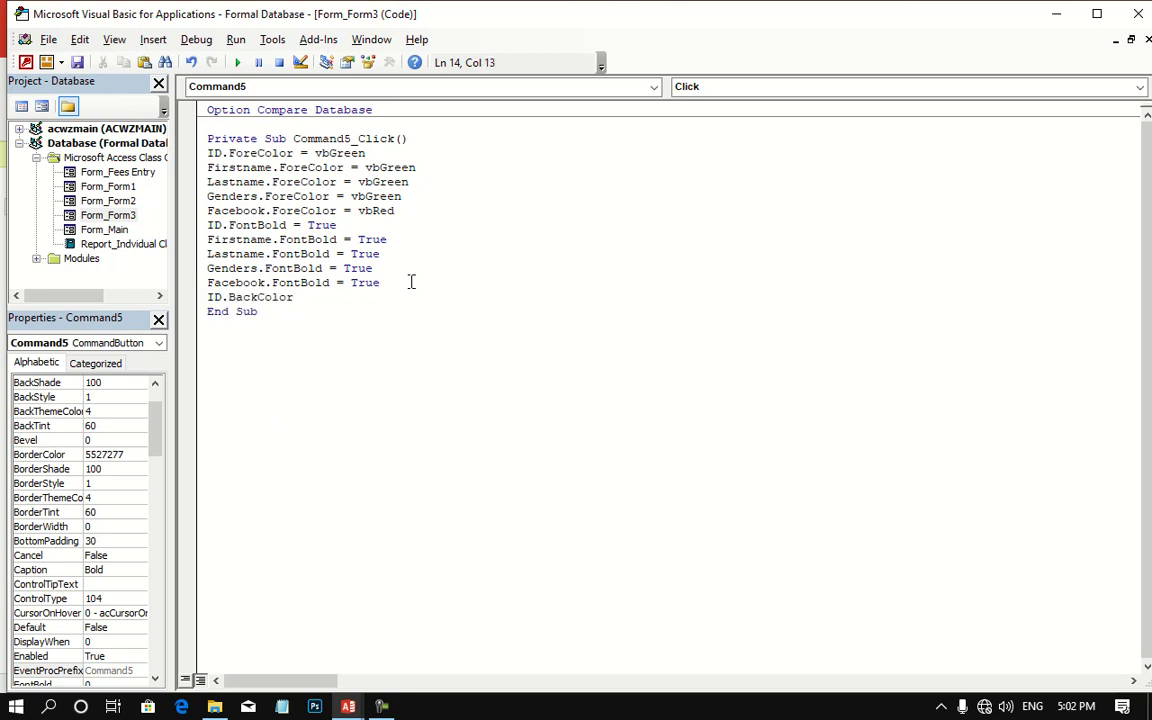
type("= vb")
type("gray")
key("Return")
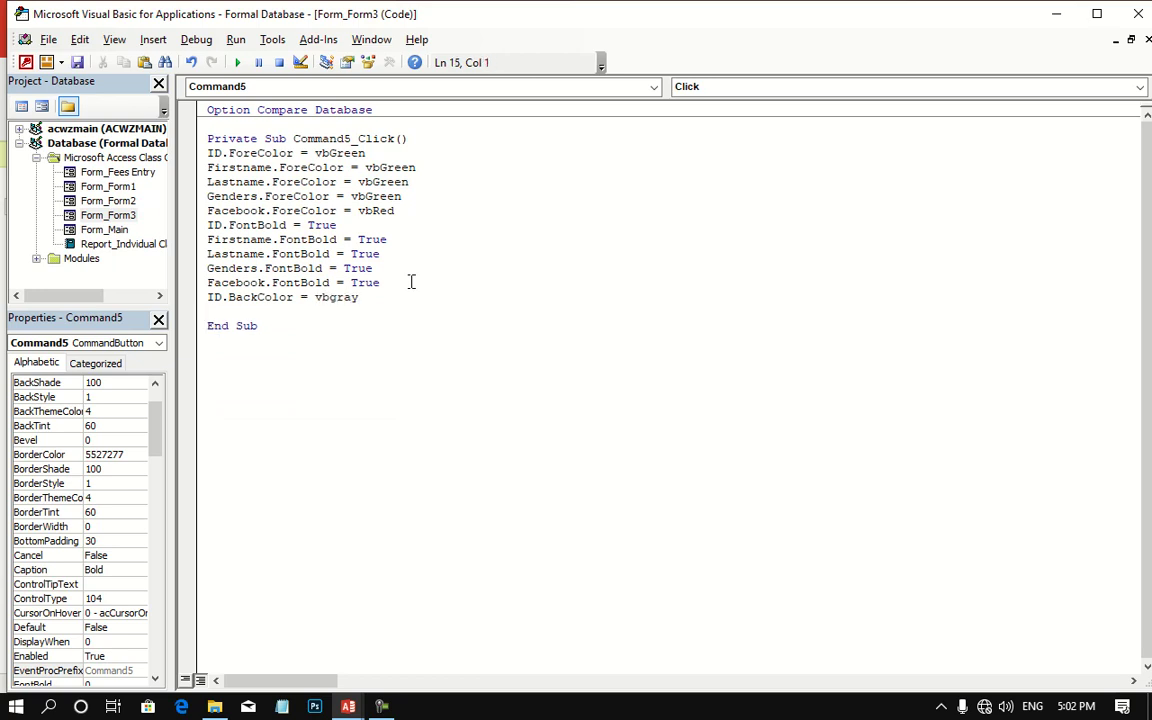
key("BackSpace")
key("BackSpace")
key("BackSpace")
key("BackSpace")
key("BackSpace")
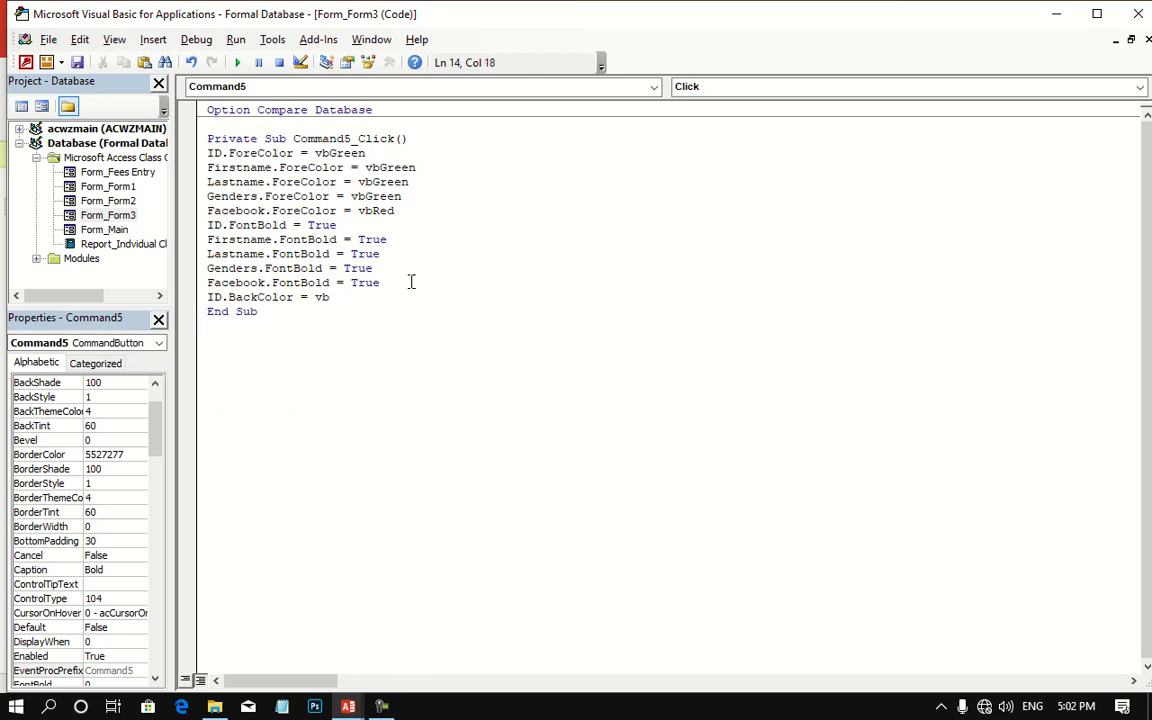
type("Bla")
type("c")
type("k")
key("Return")
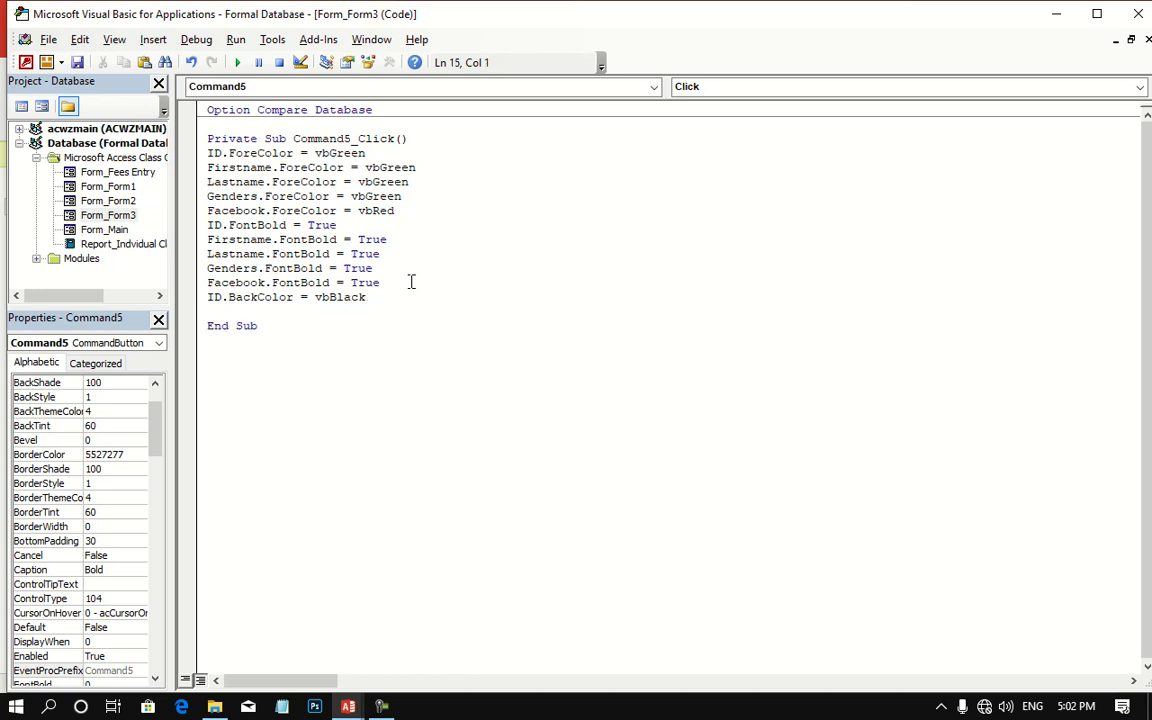
Step: Reuse the BackColor = vbBlack assignment for Firstname and Lastname
key("Left")
key("shift+Left")
key("shift+Left")
key("shift+Left")
key("shift+Left")
key("shift+Left")
key("shift+Left")
key("shift+Left")
key("shift+Left")
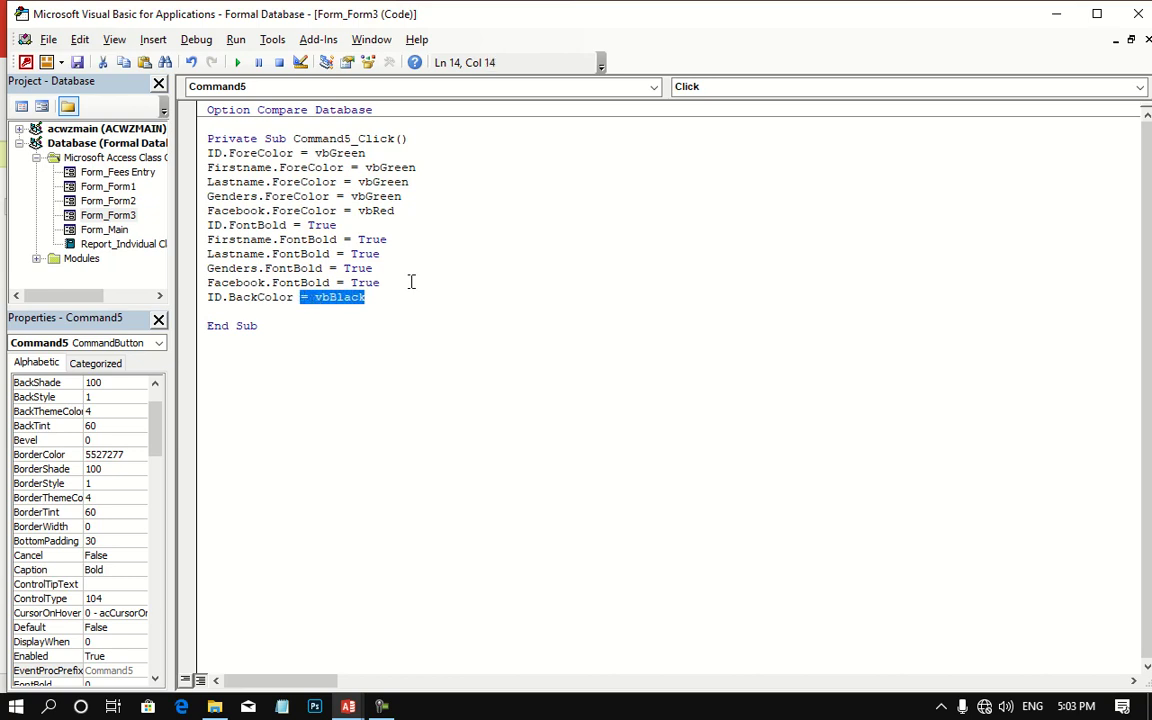
key("shift+Right")
key("shift+Right")
key("shift+Left")
key("shift+Left")
key("shift+Left")
key("shift+Left")
key("shift+Left")
key("shift+Left")
key("shift+Left")
key("shift+Left")
key("shift+Left")
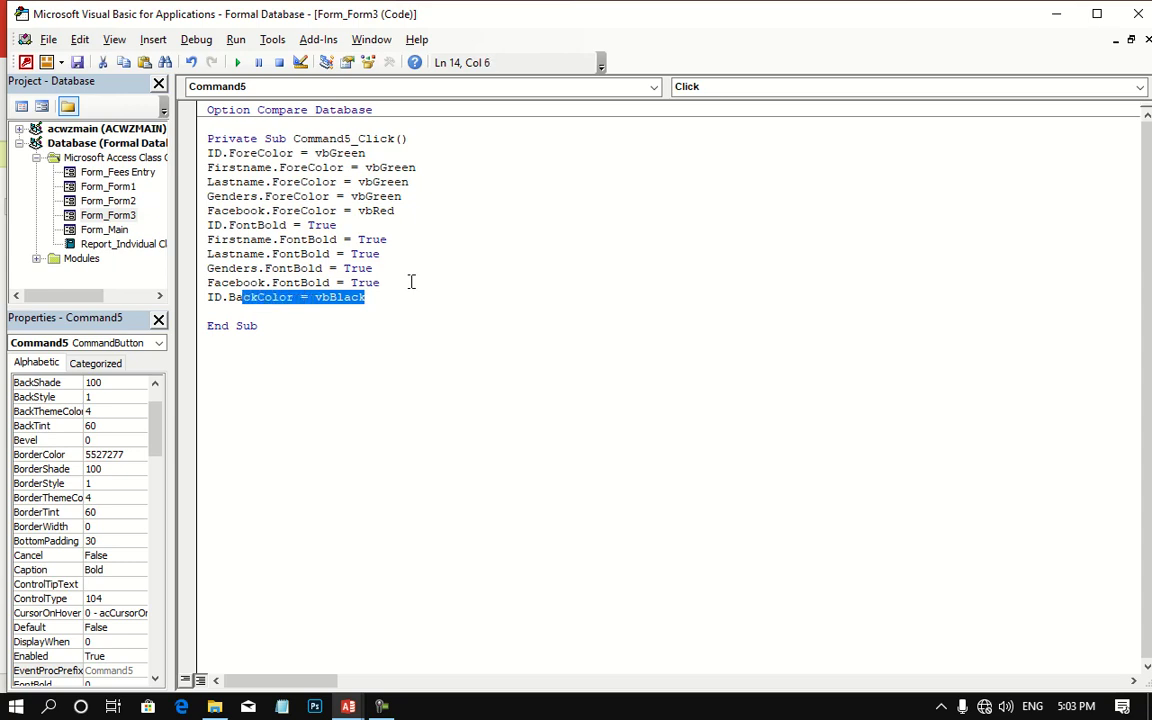
key("shift+Left")
key("shift+Left")
key("ctrl+c")
key("End")
key("Return")
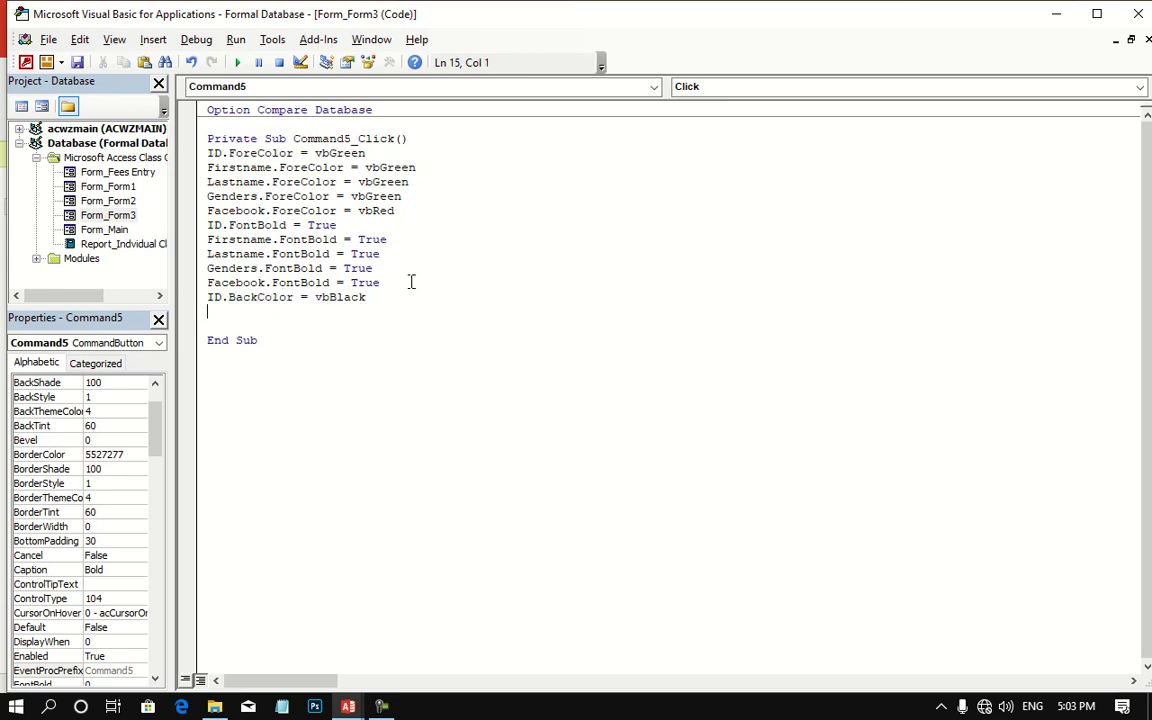
type("FirstName.")
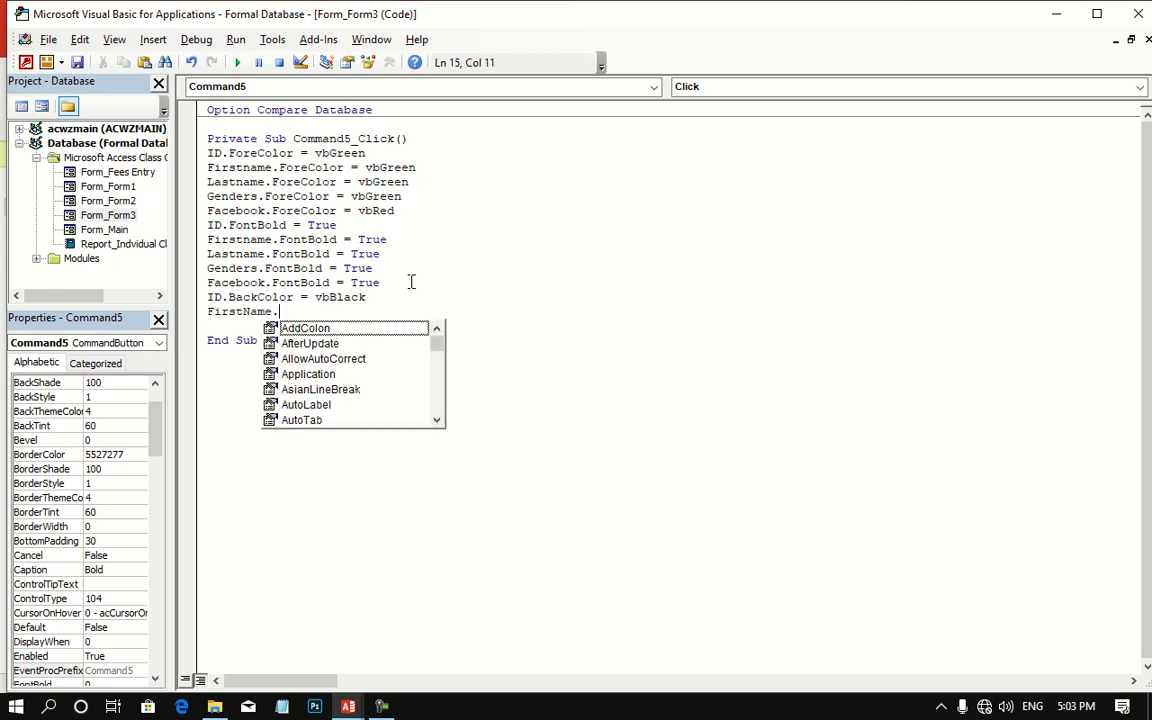
key("ctrl+v")
key("Return")
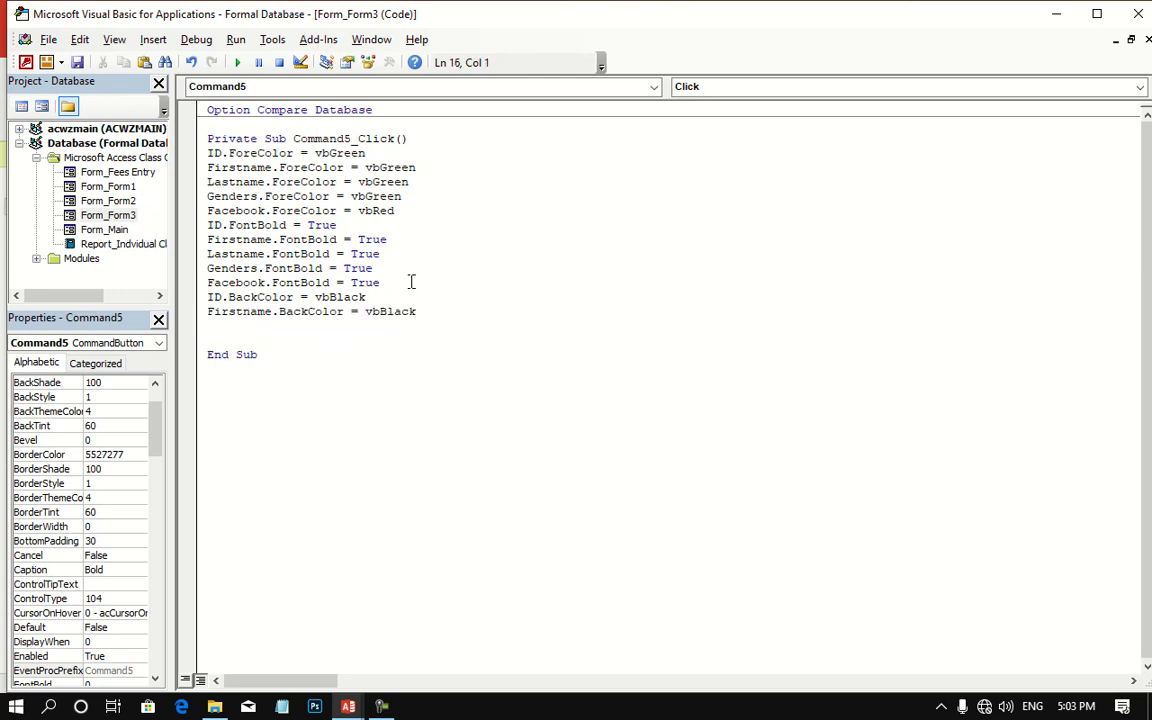
type("Lastname")
type(".")
key("ctrl+v")
Step: Add the same black BackColor lines for Genders and Facebook
key("Return")
type("Ge")
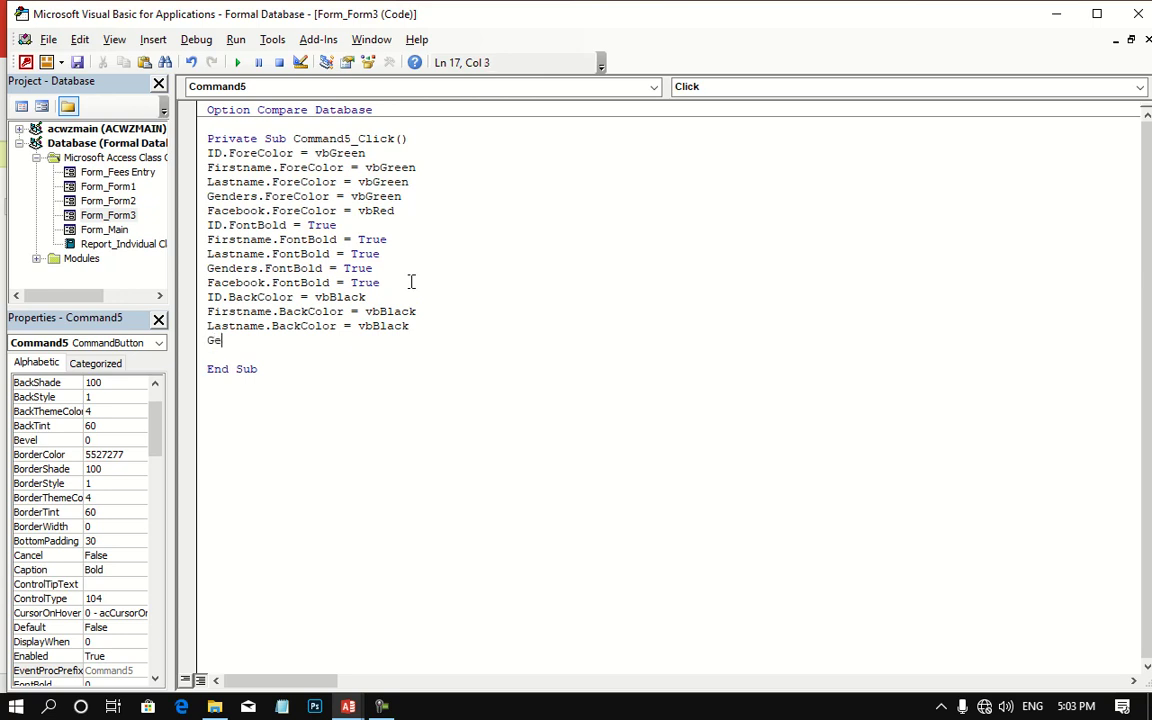
type("nders")
type(".")
key("ctrl+v")
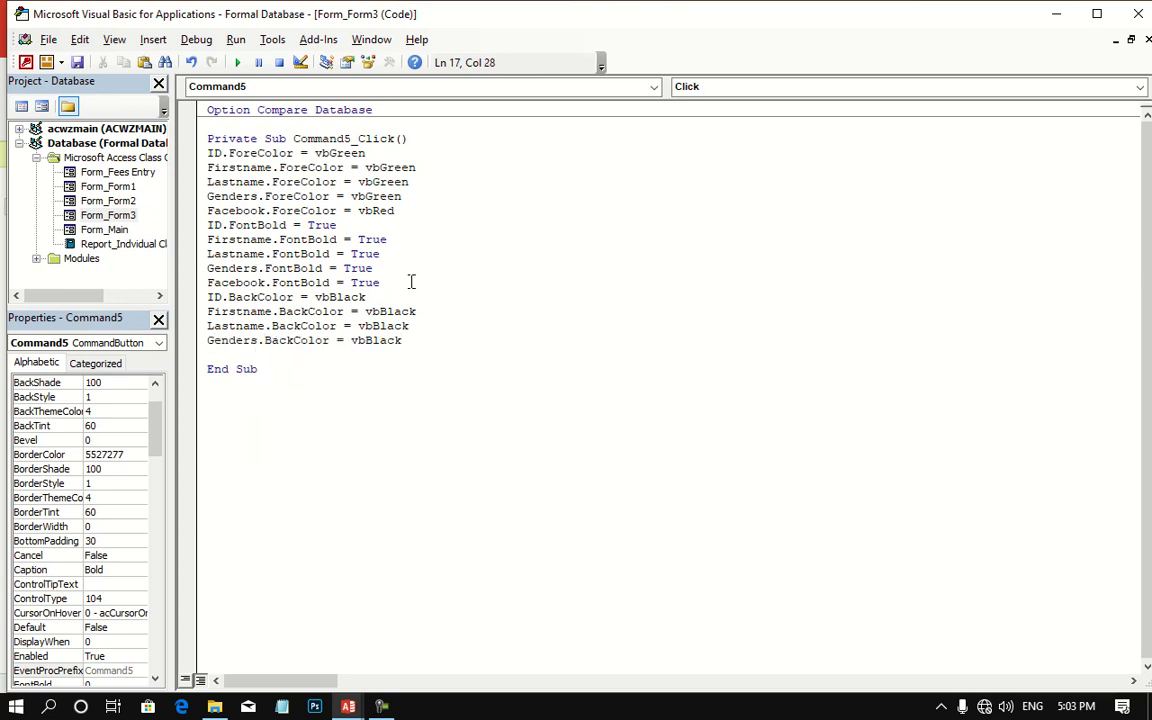
key("Return")
type("Fa")
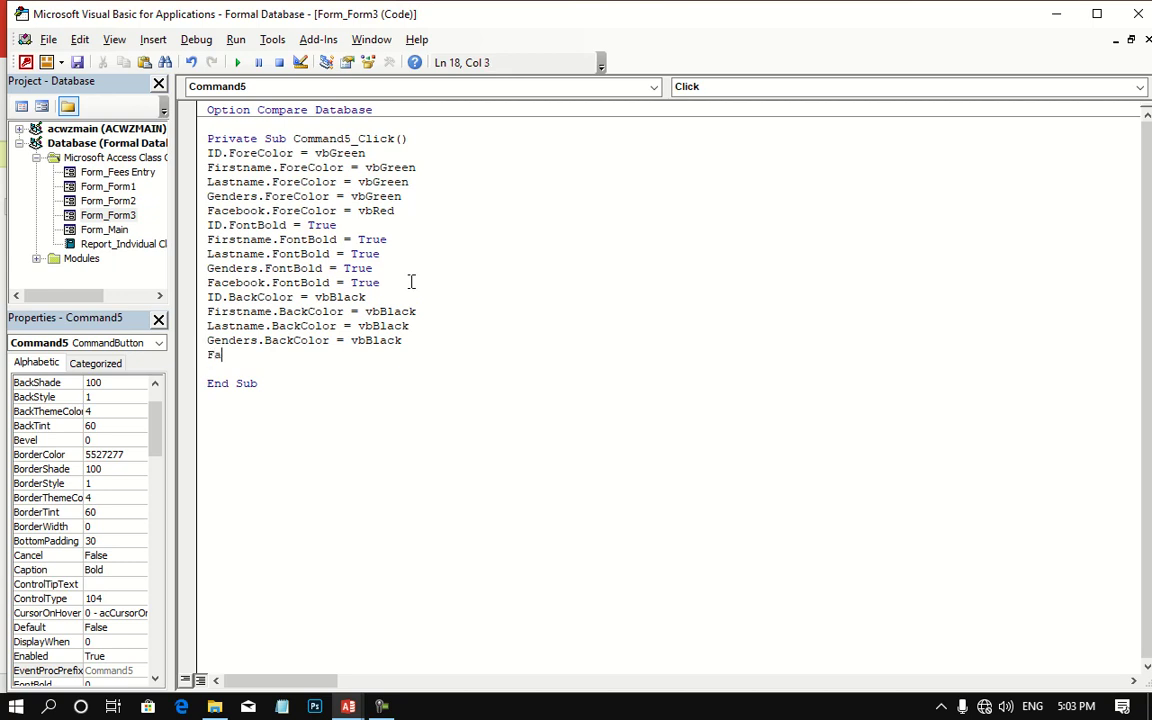
type("cebook.")
key("ctrl+v")
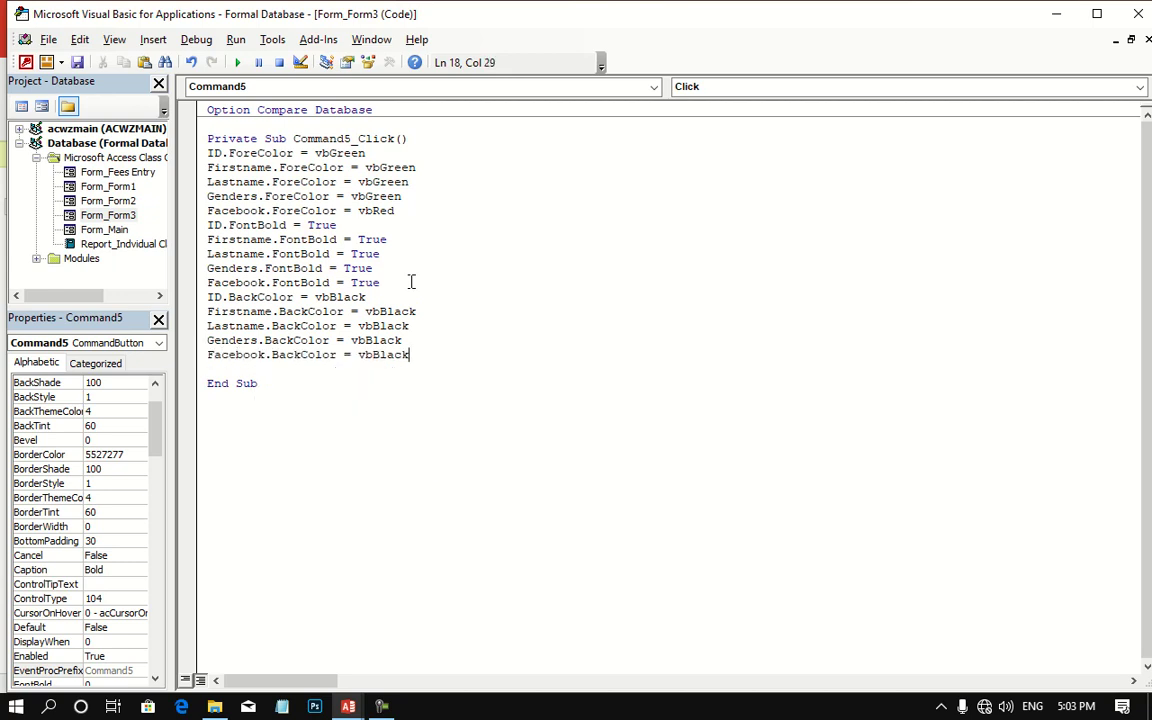
Step: Change Lastname's background to vbBlue and Genders' background to vbRed
left_click(440, 325)
key("BackSpace")
key("BackSpace")
key("BackSpace")
key("BackSpace")
key("BackSpace")
type("lue")
key("BackSpace")
key("BackSpace")
key("BackSpace")
key("BackSpace")
key("BackSpace")
type("Red")
Step: Run Form3's Bold button in Form View to check the black, blue and red backgrounds
left_click(1141, 17)
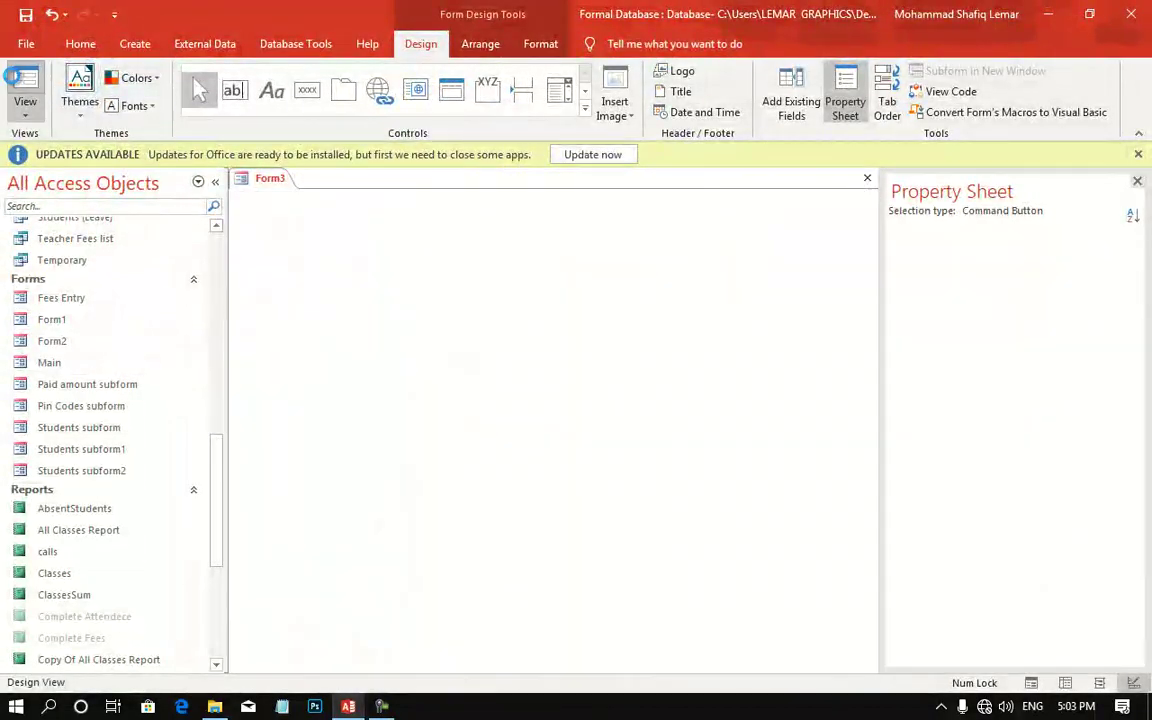
left_click(14, 78)
left_click(416, 432)
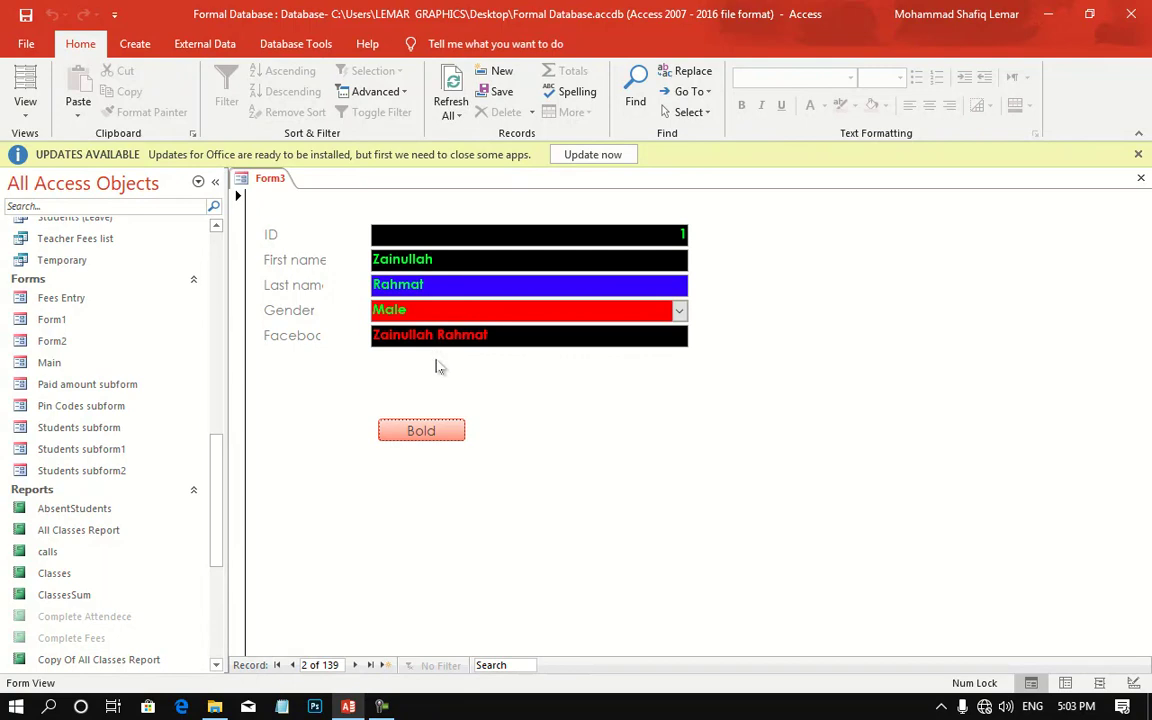
Step: Return Form3 to Design View and bring up the Bold button's shortcut menu
right_click(734, 245)
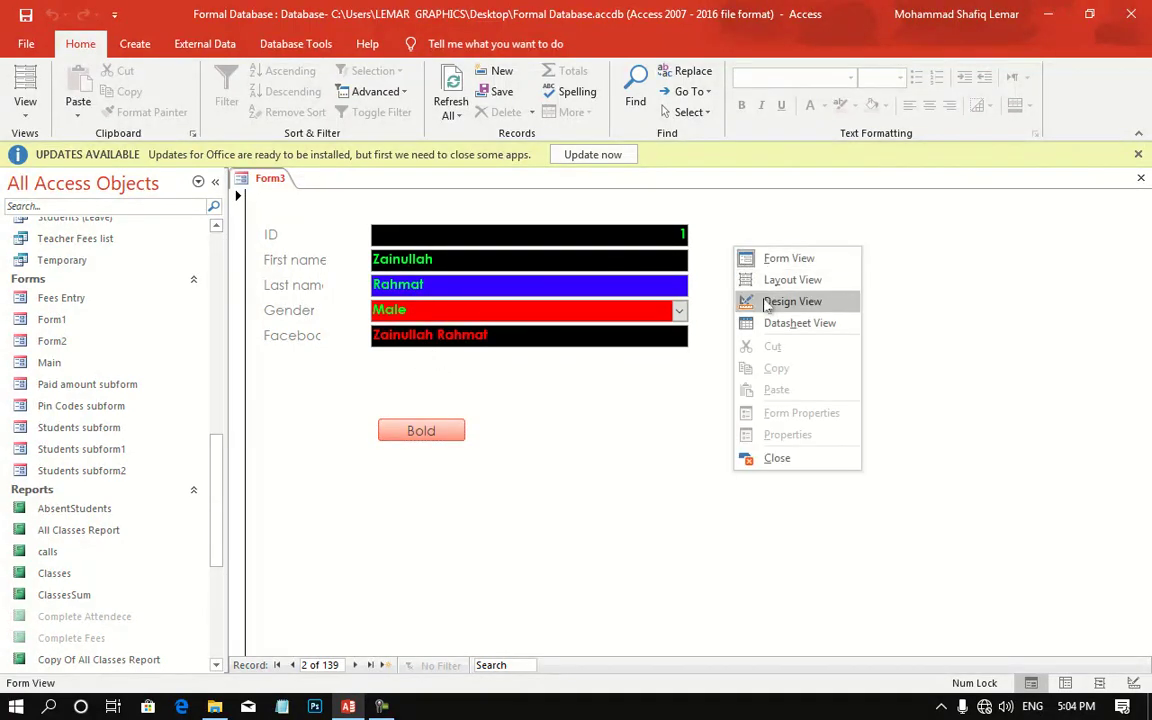
left_click(766, 302)
right_click(437, 447)
right_click(437, 468)
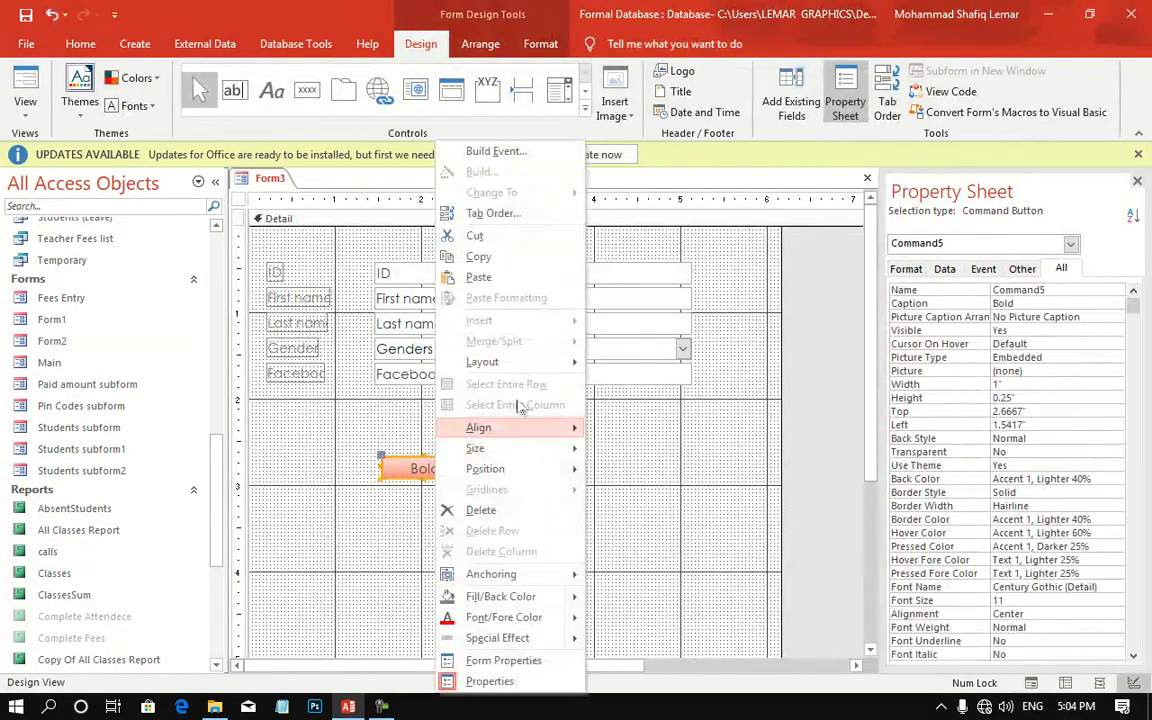
Step: Add ID.Width = 250 to the Command5_Click code
left_click(539, 153)
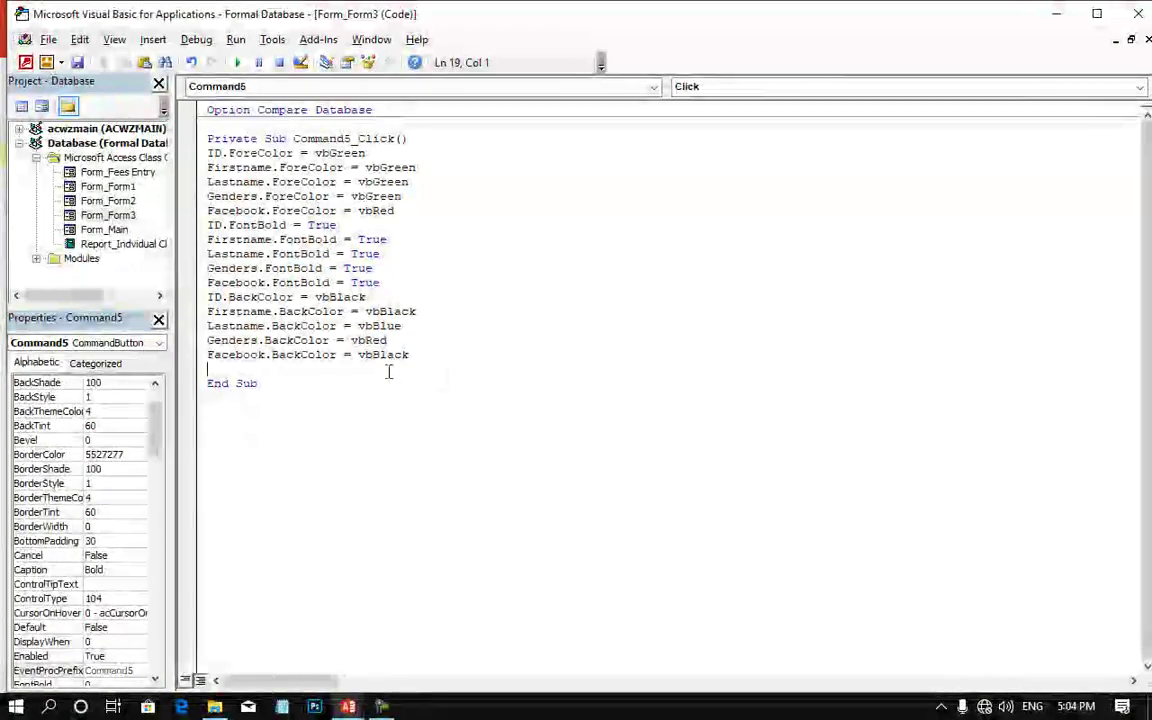
type("Id")
type(".w")
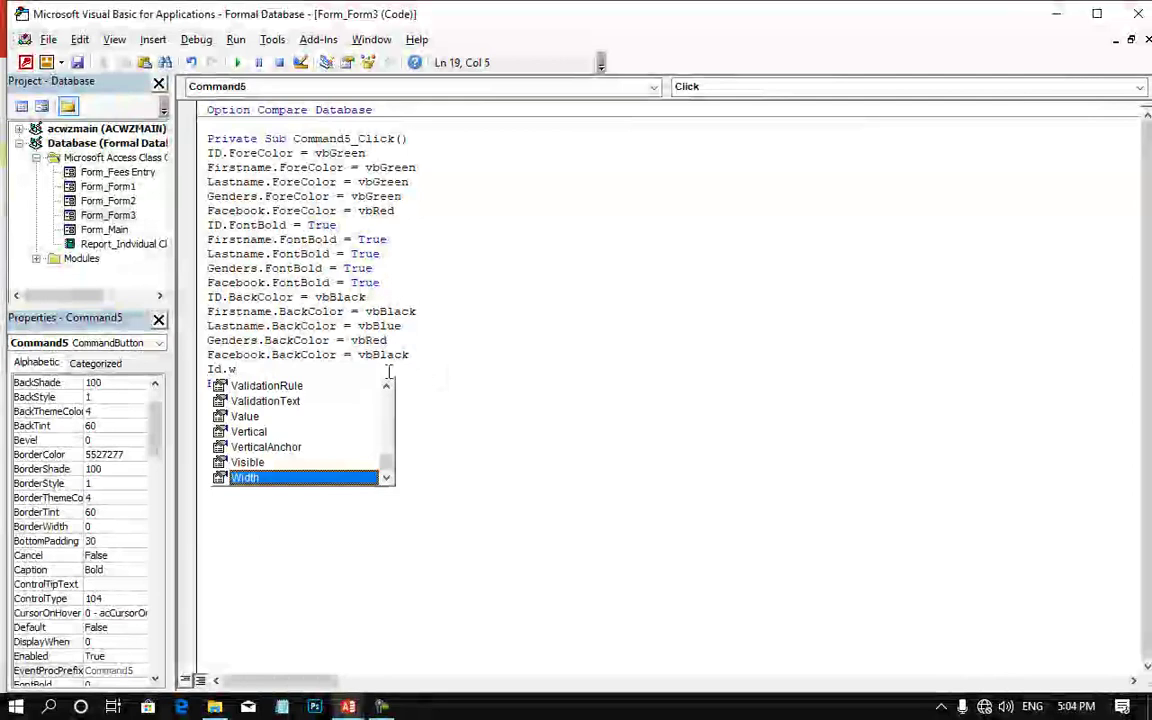
key("Tab")
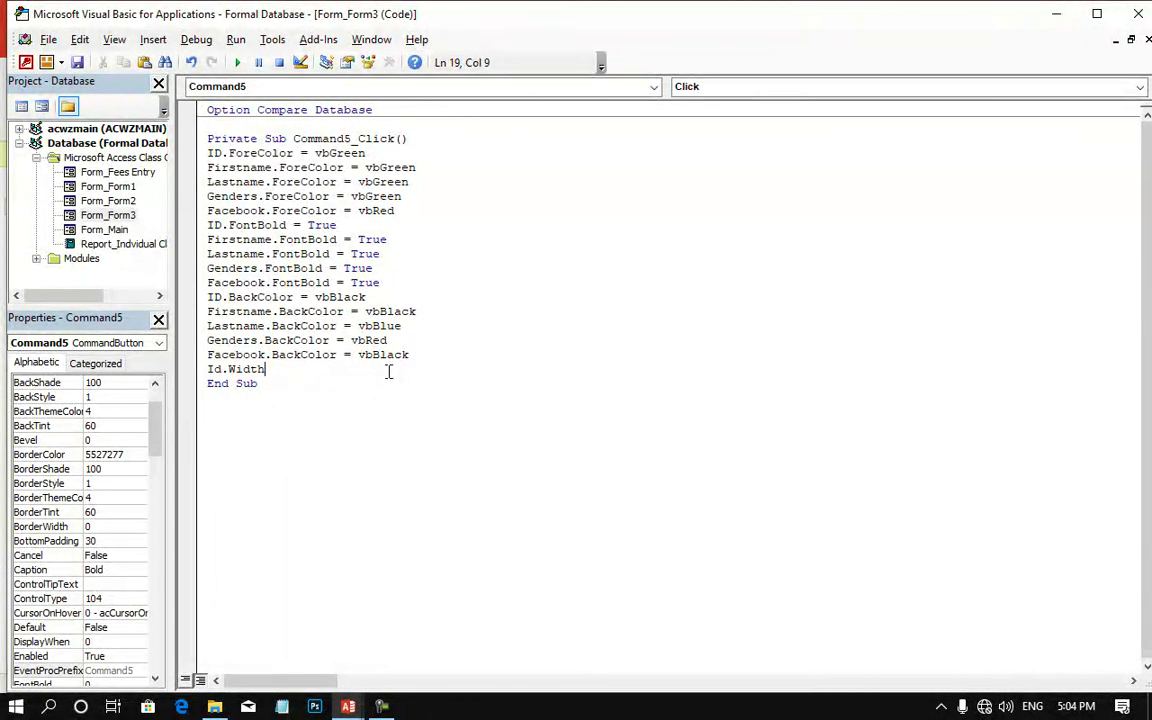
type(" = 2")
type("50")
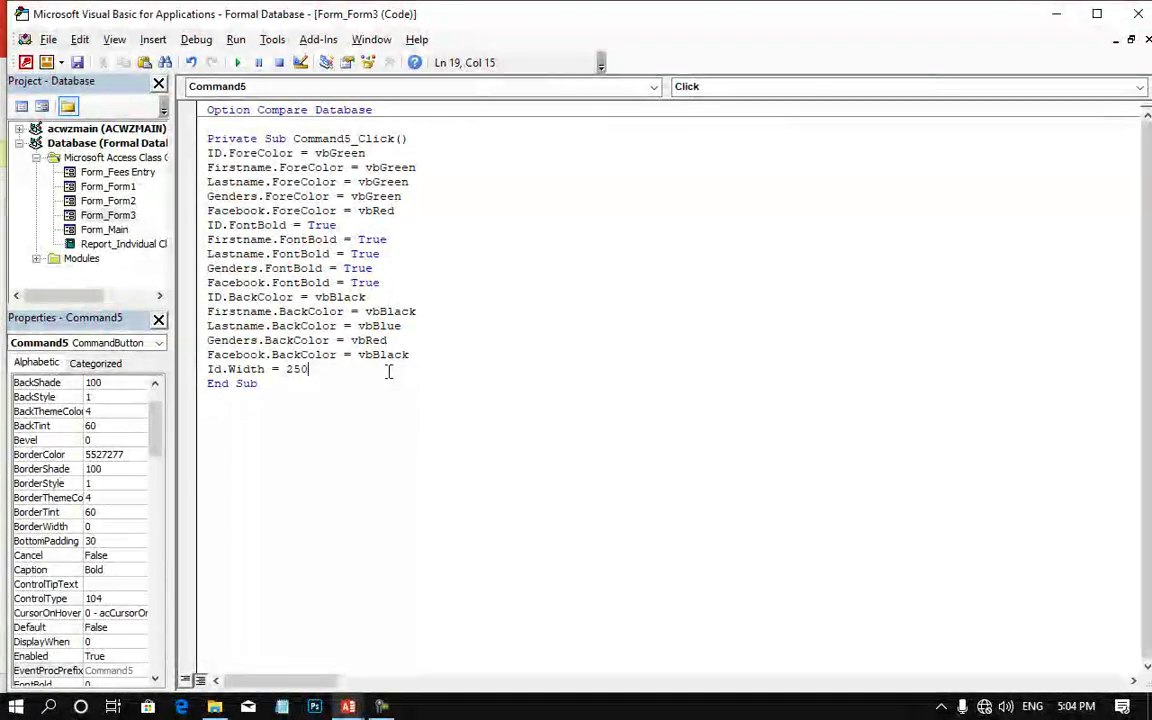
key("shift+Left")
key("shift+Left")
key("shift+Left")
key("shift+Left")
key("shift+Left")
key("shift+Left")
key("shift+Left")
key("shift+Left")
key("shift+Left")
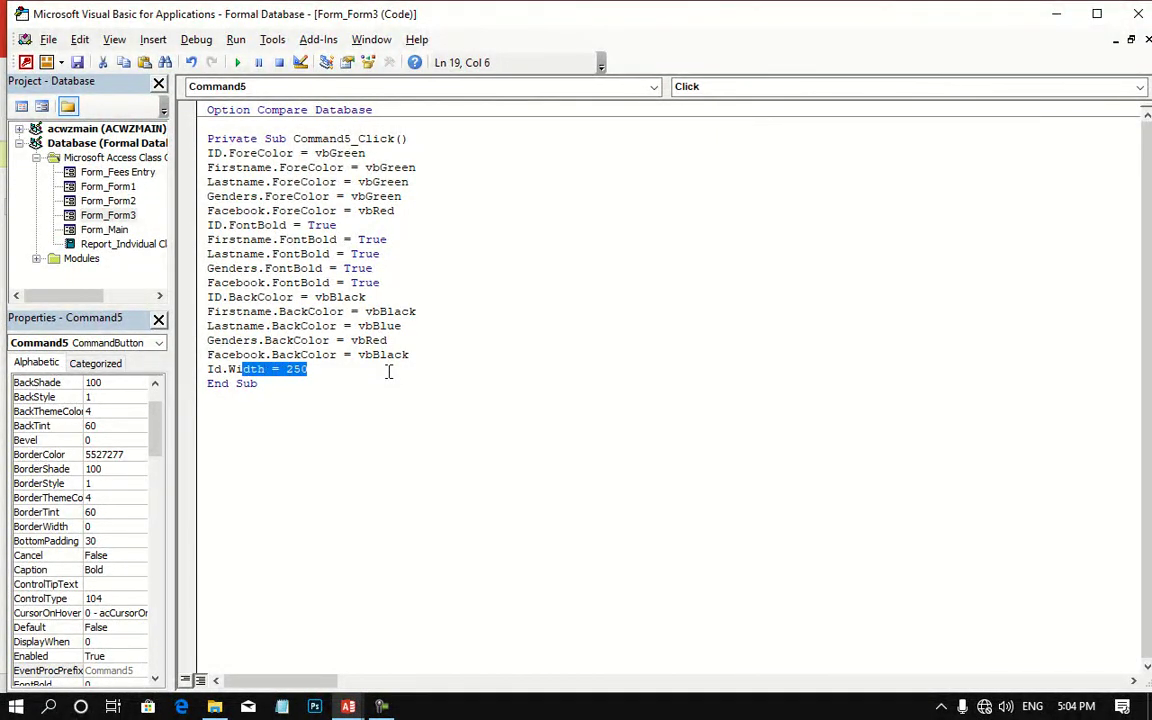
key("shift+Left")
key("shift+Left")
left_click(388, 371)
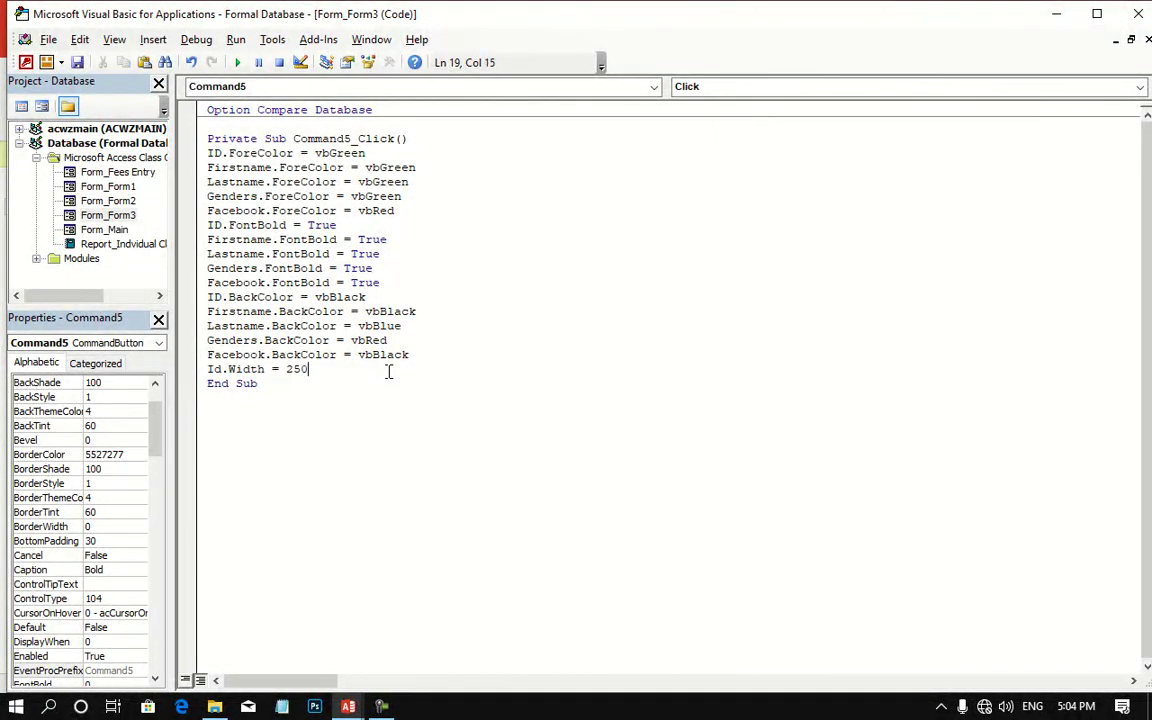
key("Return")
type("First")
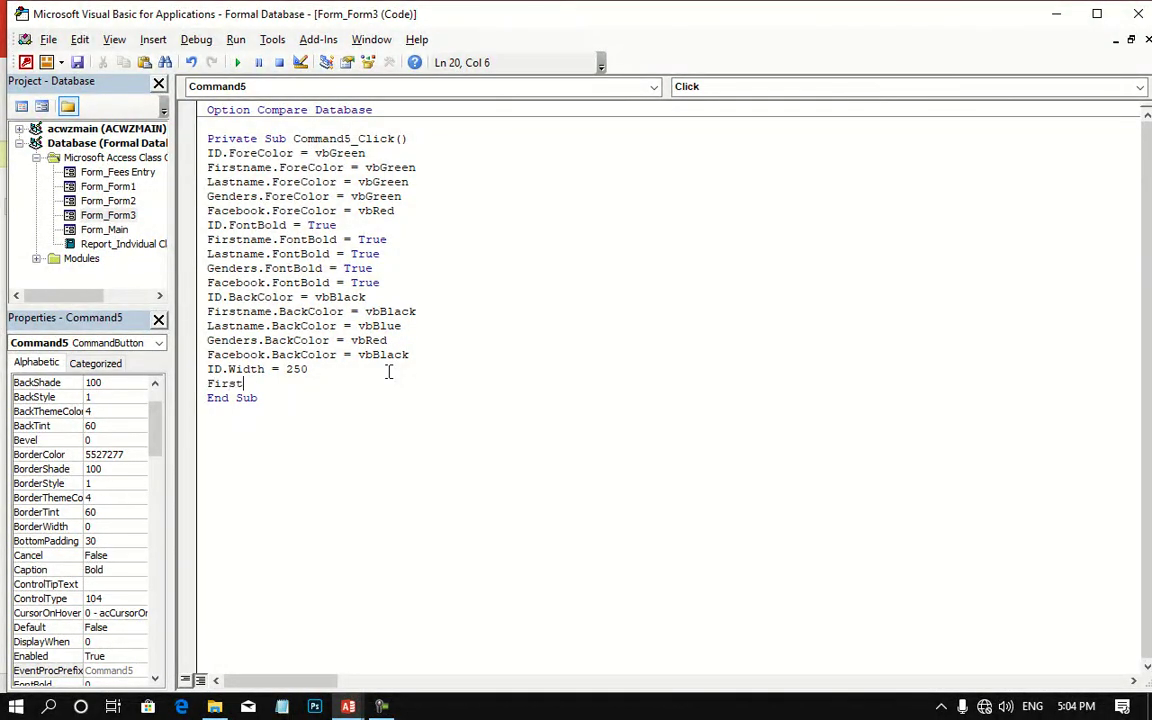
Step: Add Width = 250 lines for Firstname, Lastname, Genders and Facebook
type("name")
type(".Width = 250")
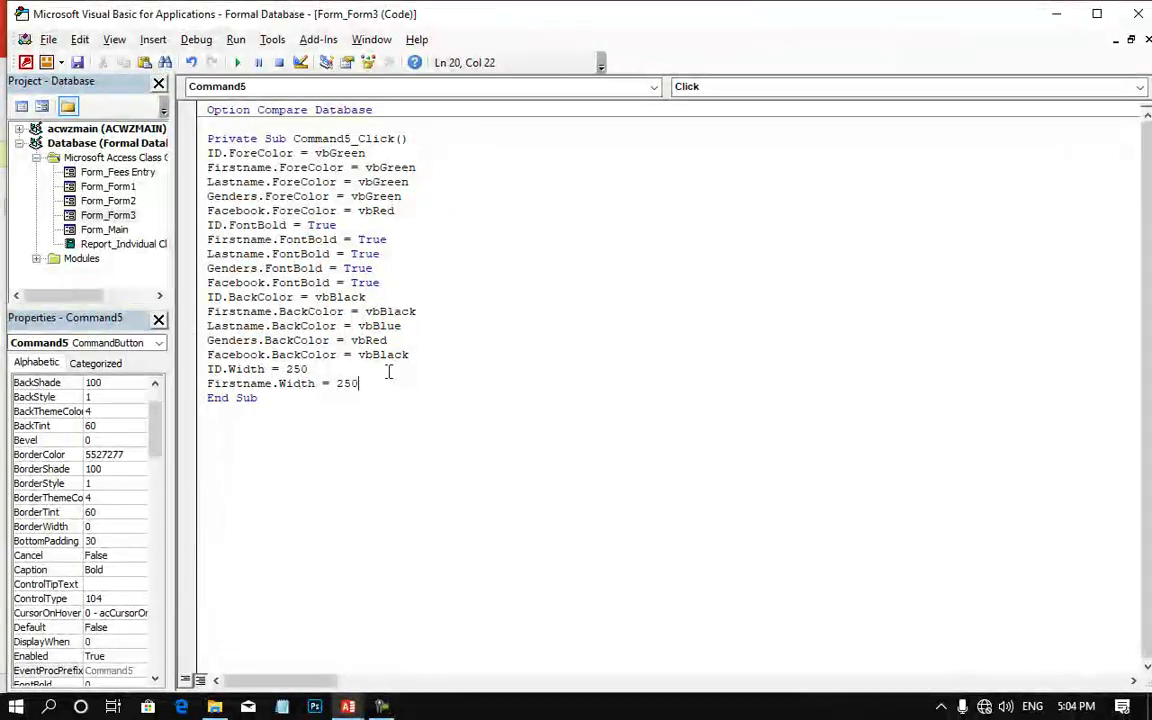
key("Return")
type("Last")
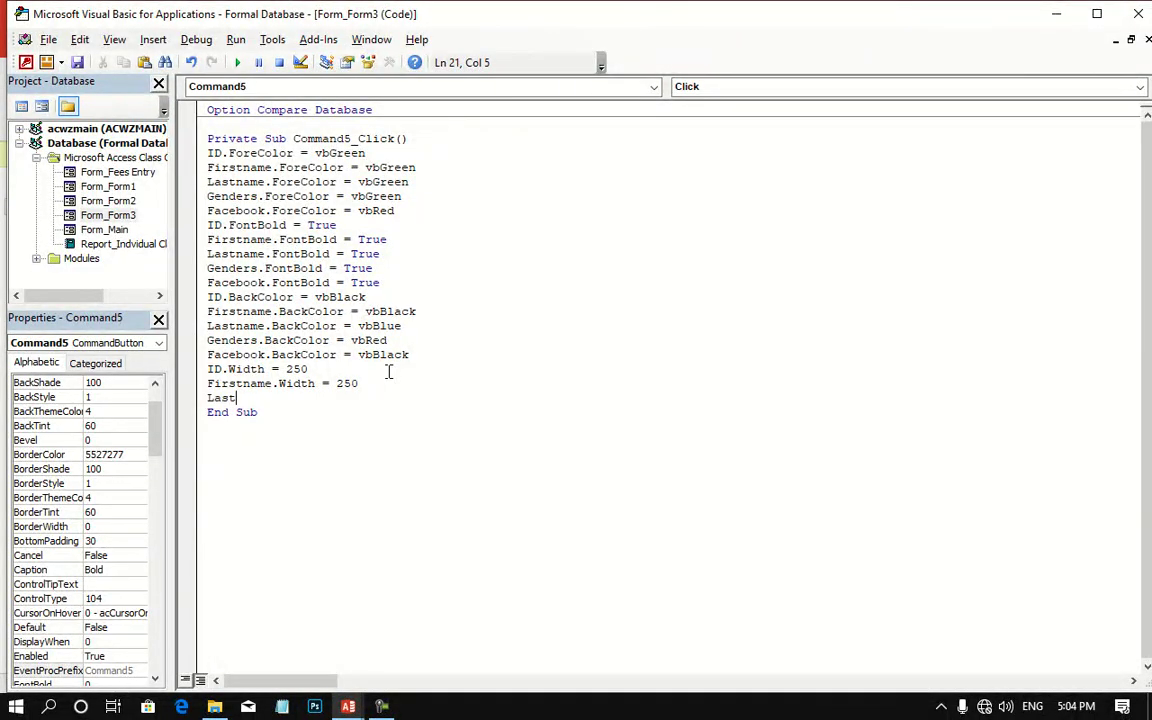
type("name.Width = 250")
key("Return")
type("Ge")
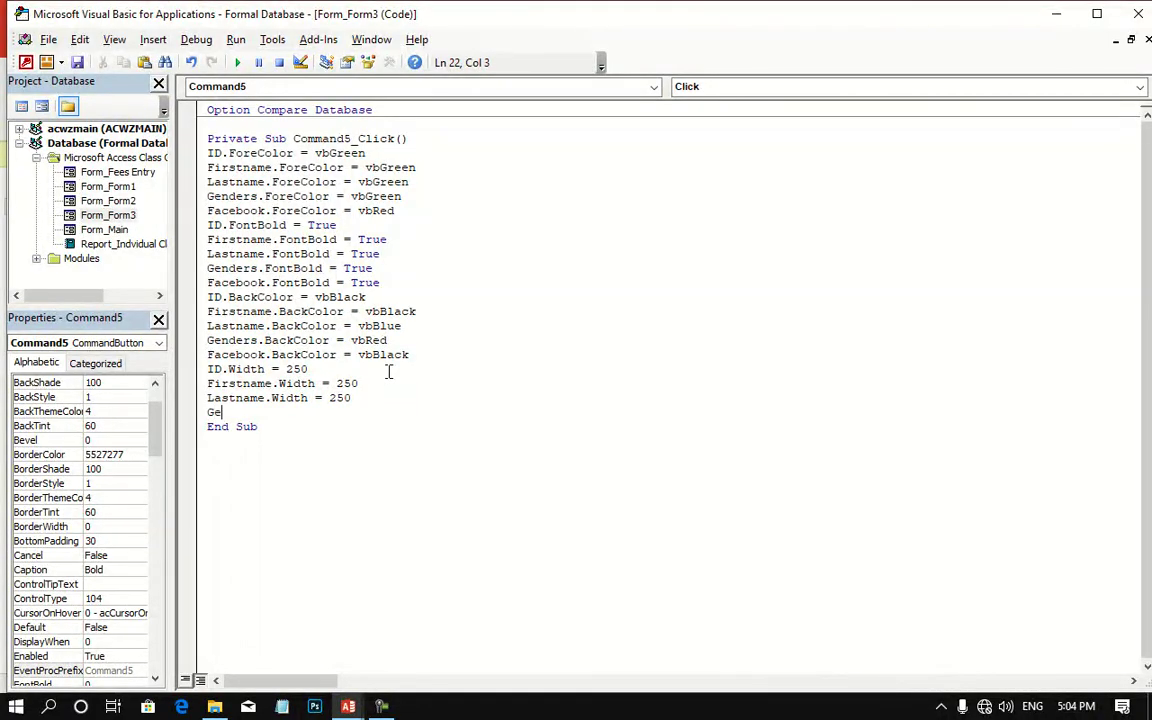
type("nders.")
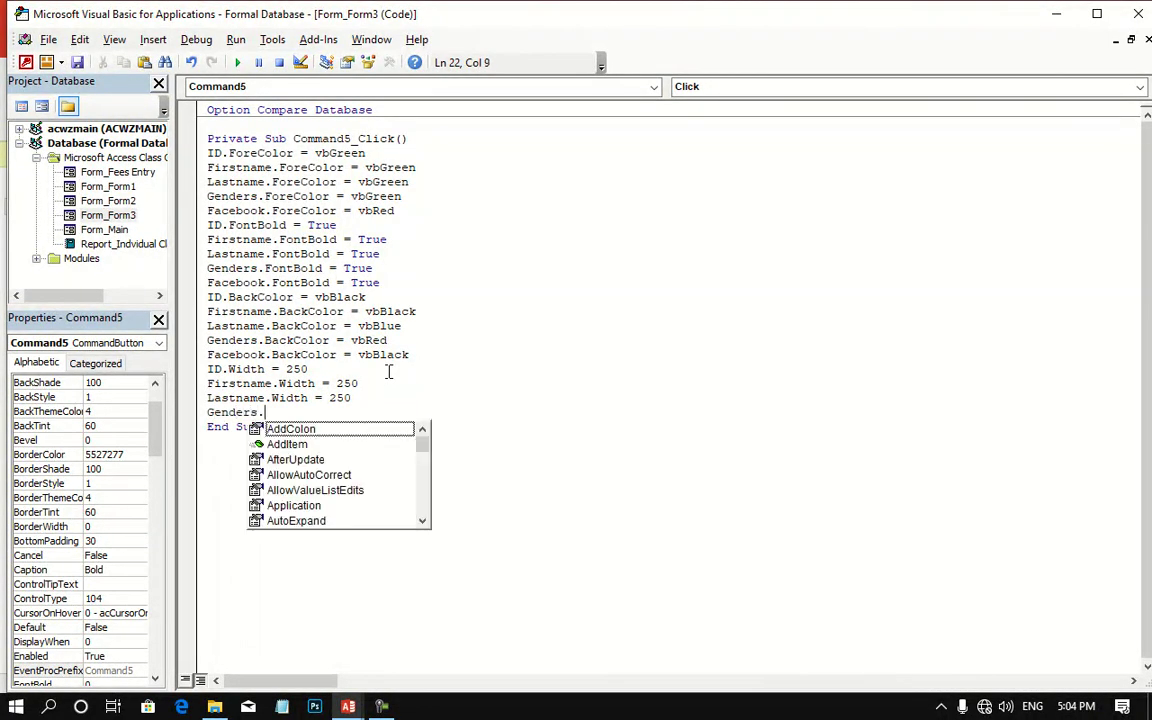
type("Width = 250")
key("Return")
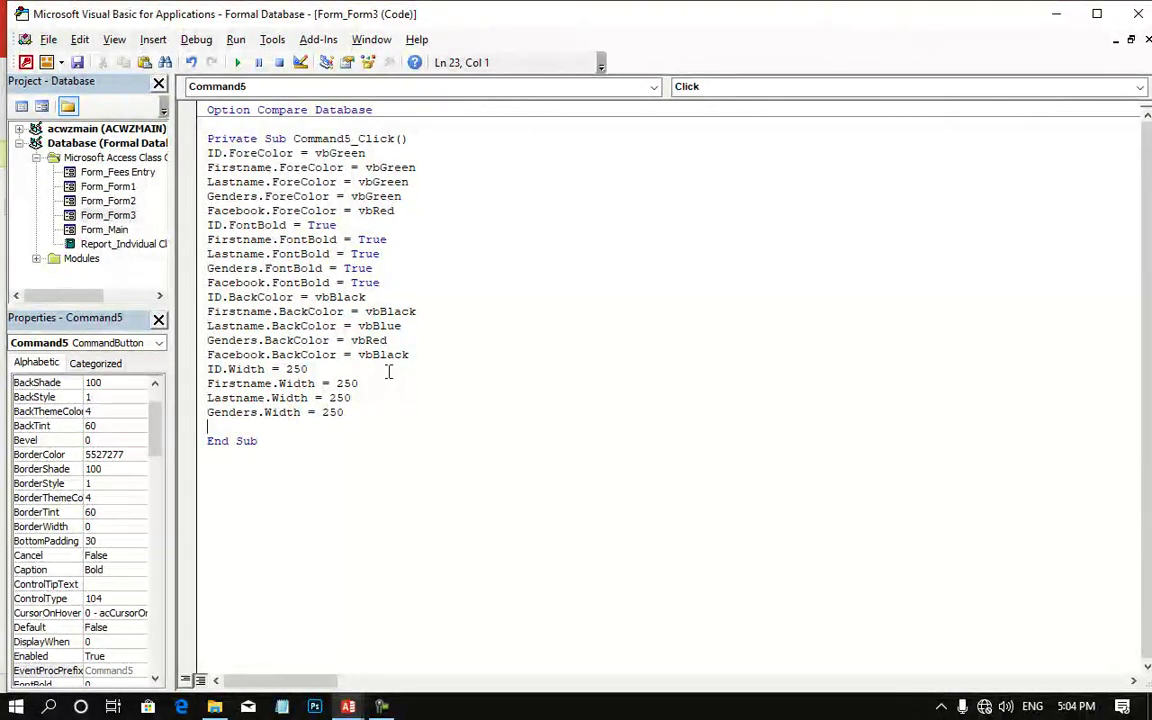
type("Facebook.")
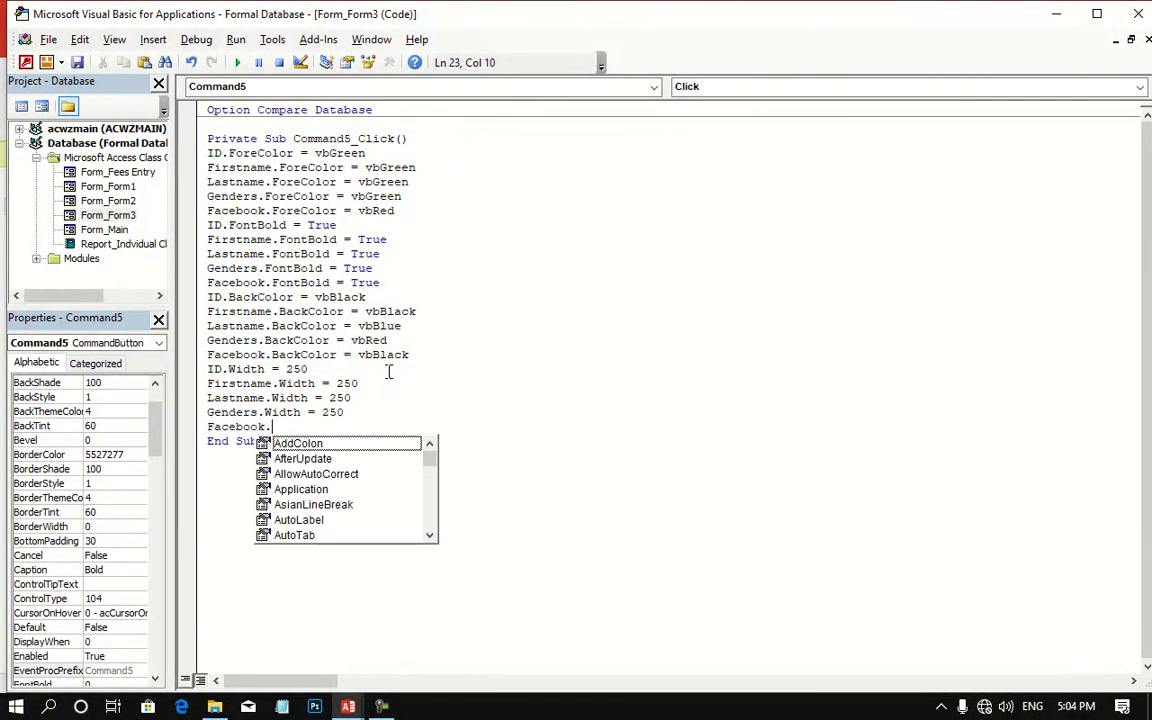
type("Width = 250")
key("Return")
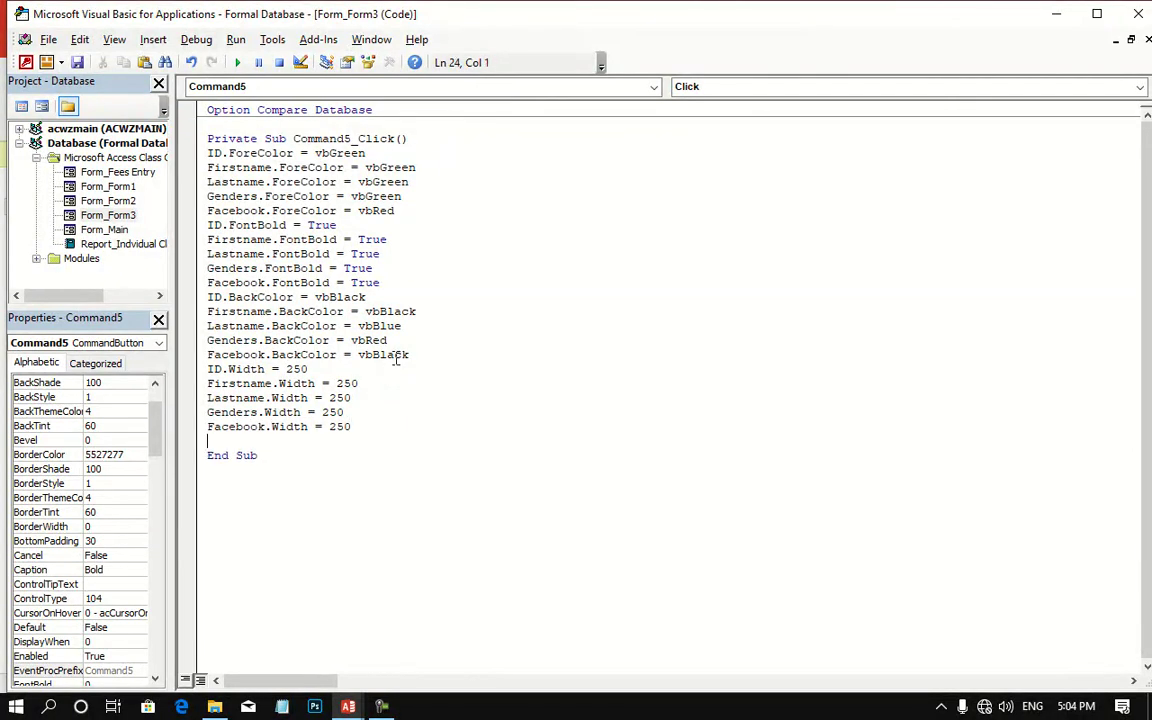
Step: Test the Bold button in Form View, which shrinks the fields to tiny boxes
key("alt+F11")
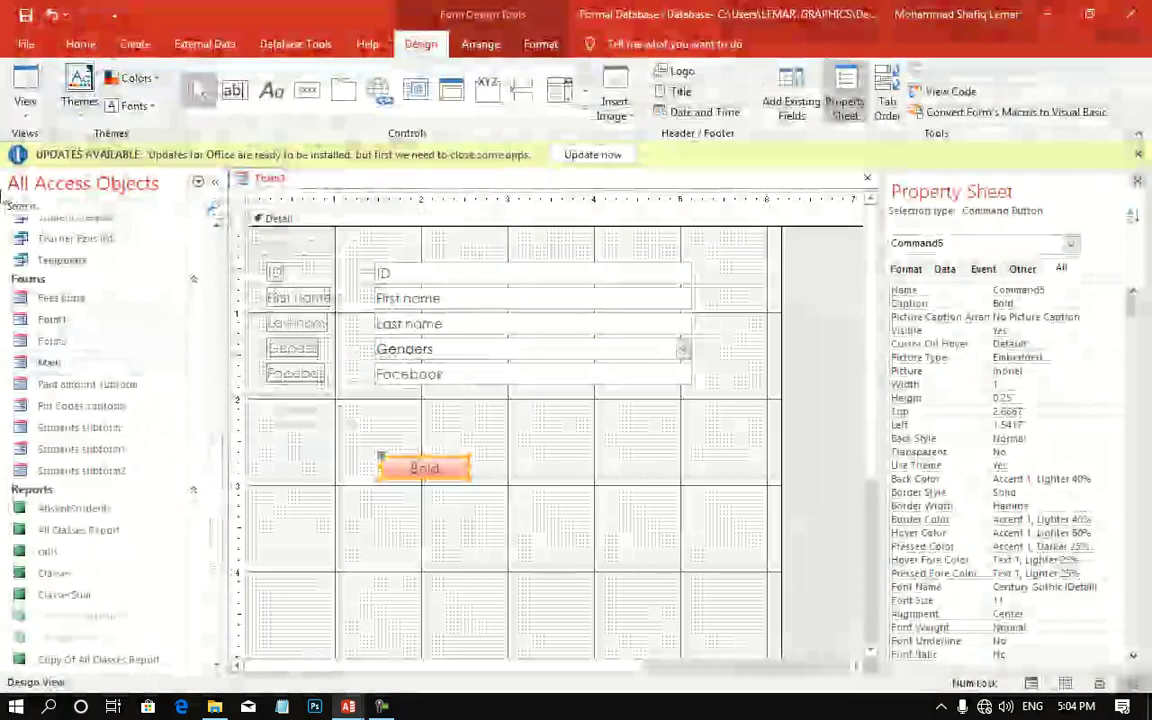
left_click(25, 100)
left_click(447, 430)
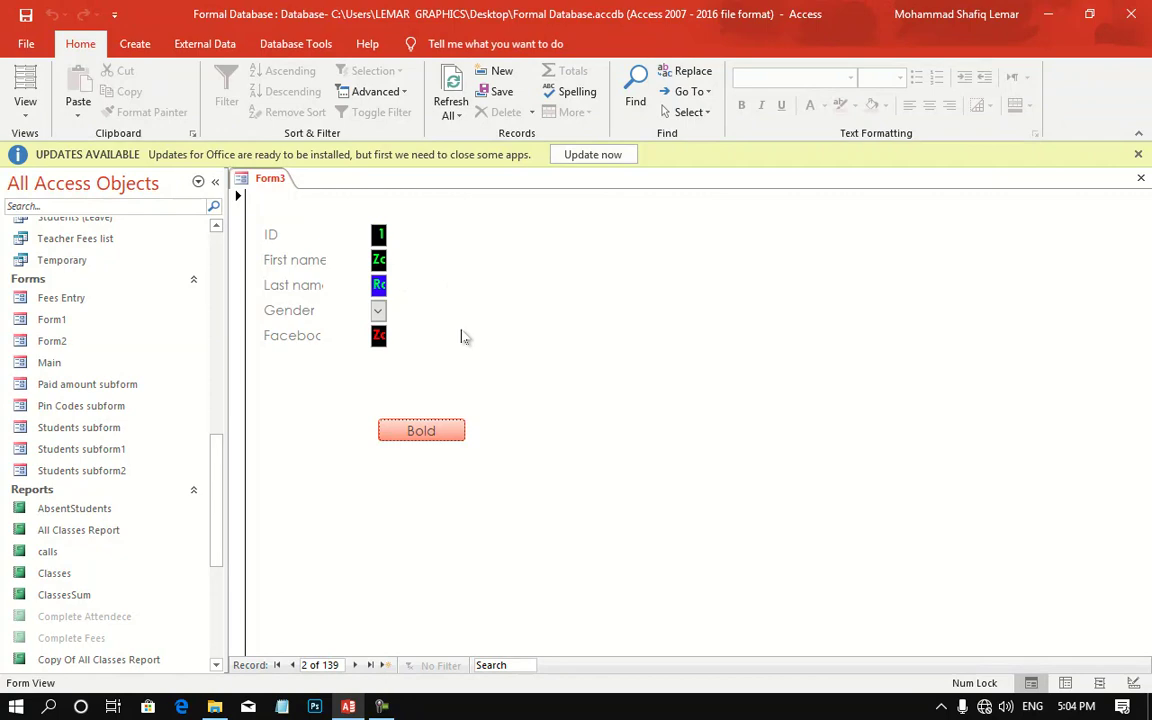
Step: Return to Design View and reopen Command5_Click at the Facebook width line
right_click(536, 342)
left_click(600, 395)
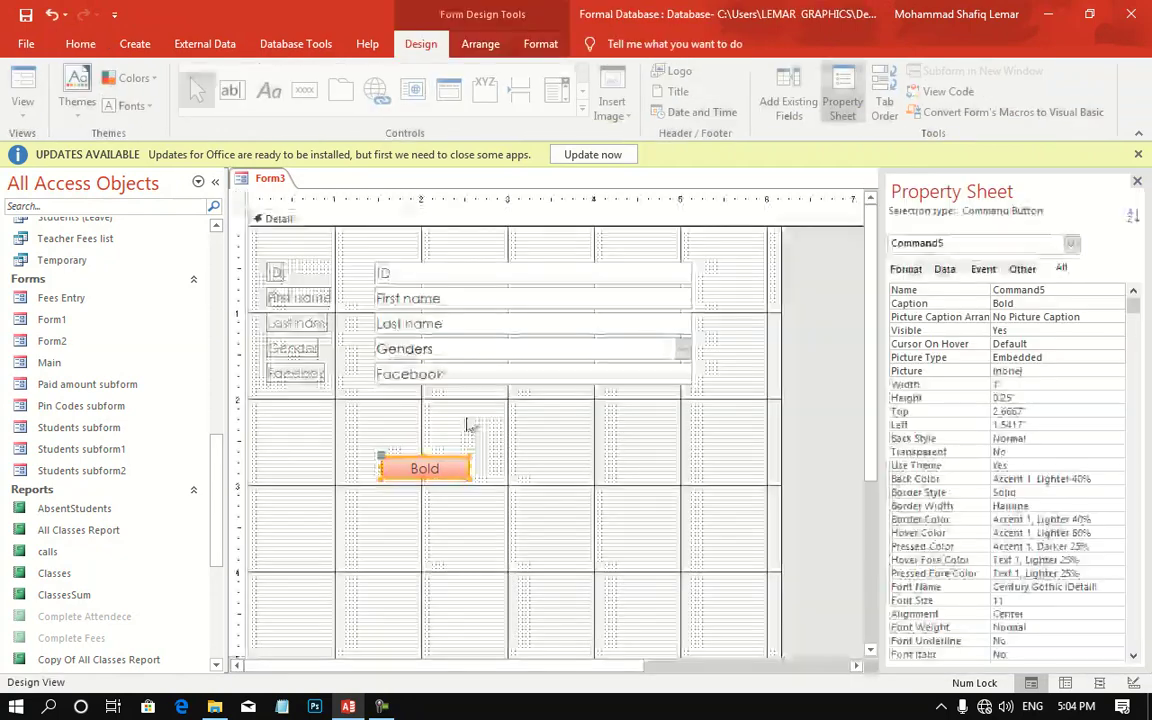
right_click(433, 468)
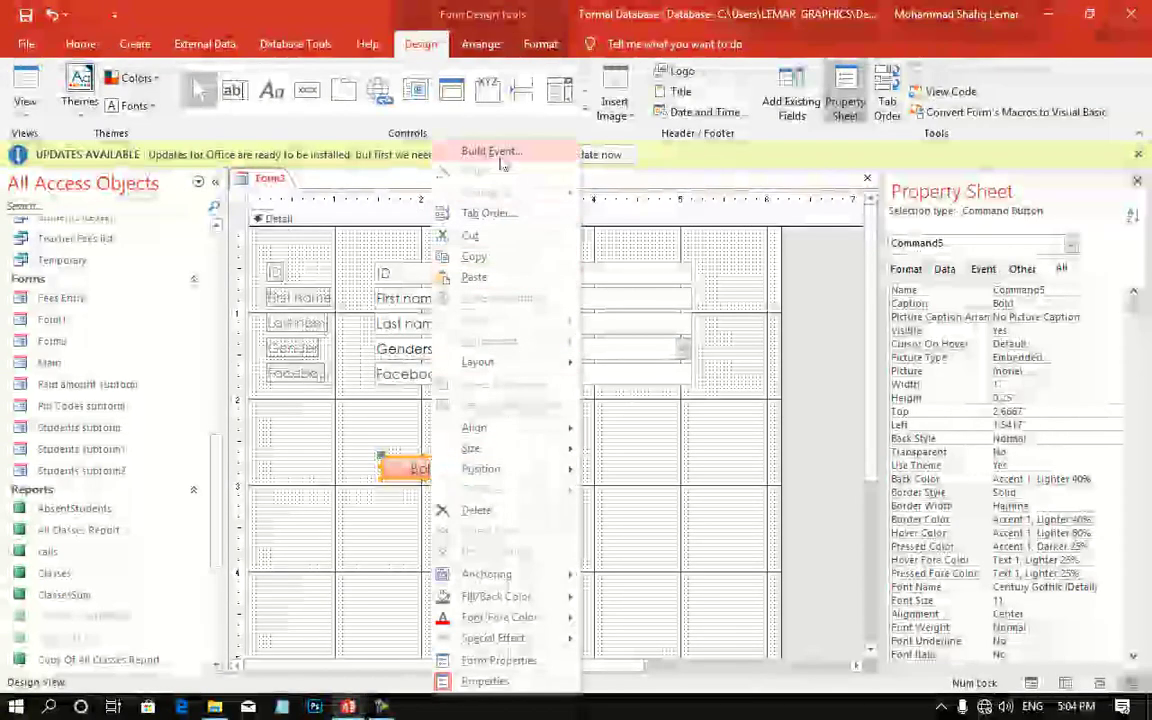
left_click(470, 151)
left_click(405, 428)
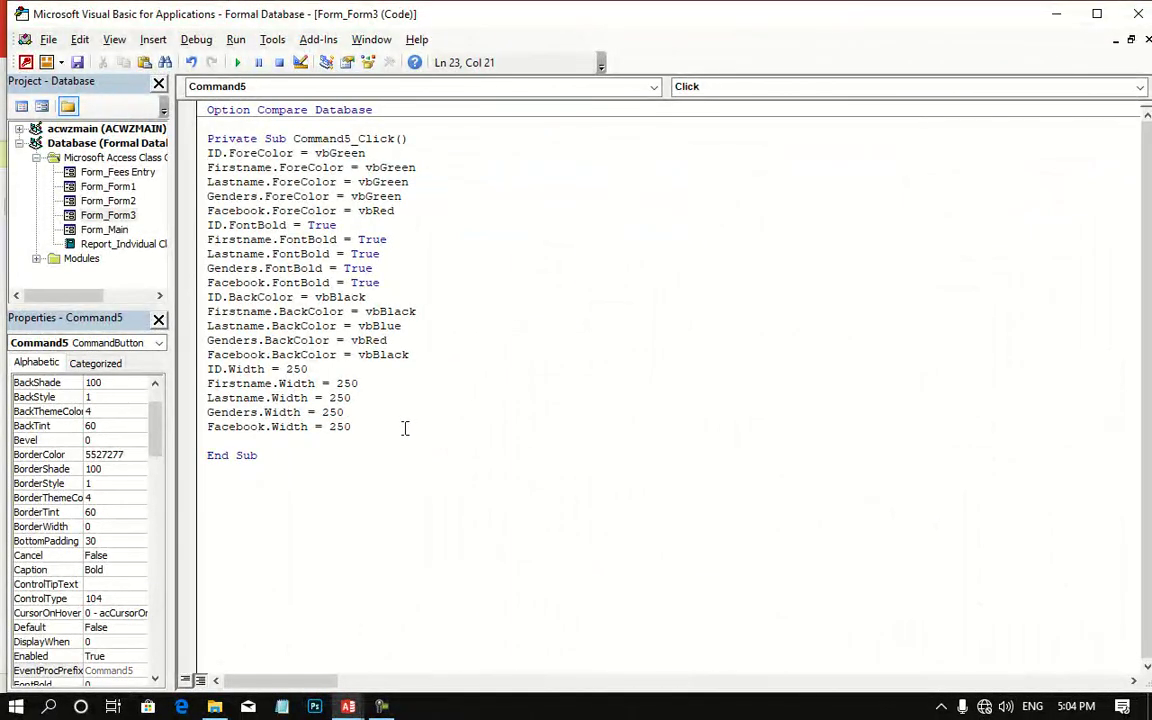
Step: Use Find and Replace to change all five Width values from 250 to 2000
key("ctrl+h")
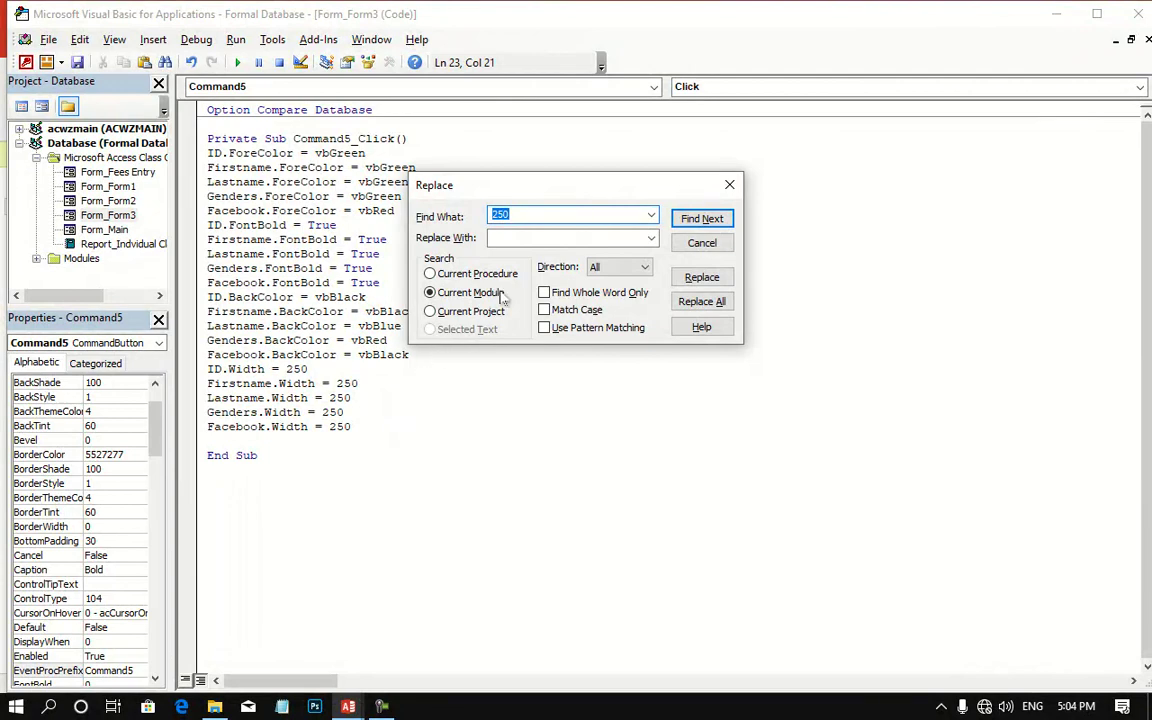
left_click(509, 238)
type("2000")
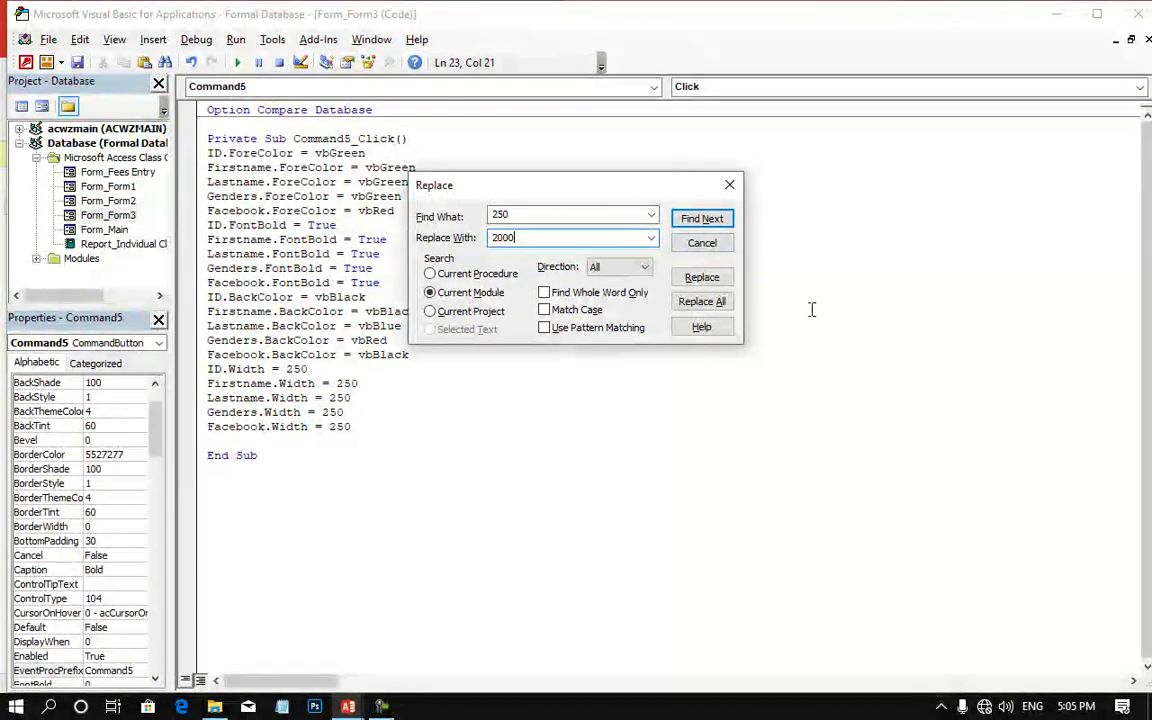
left_click(698, 302)
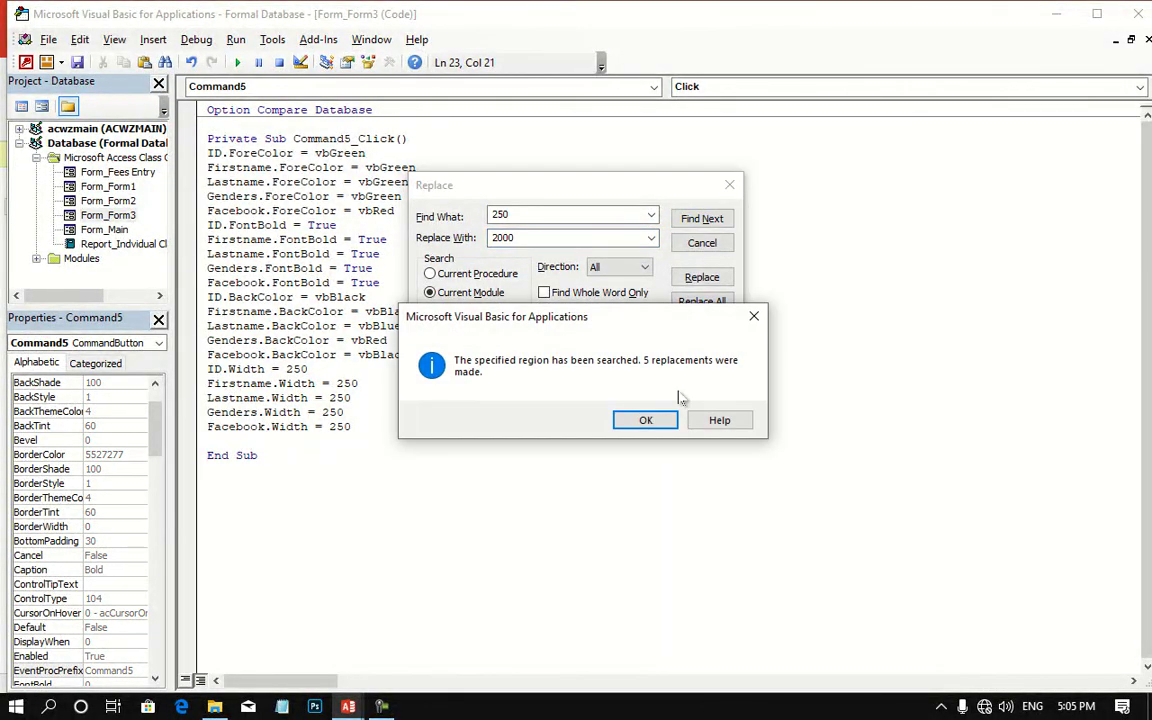
left_click(656, 424)
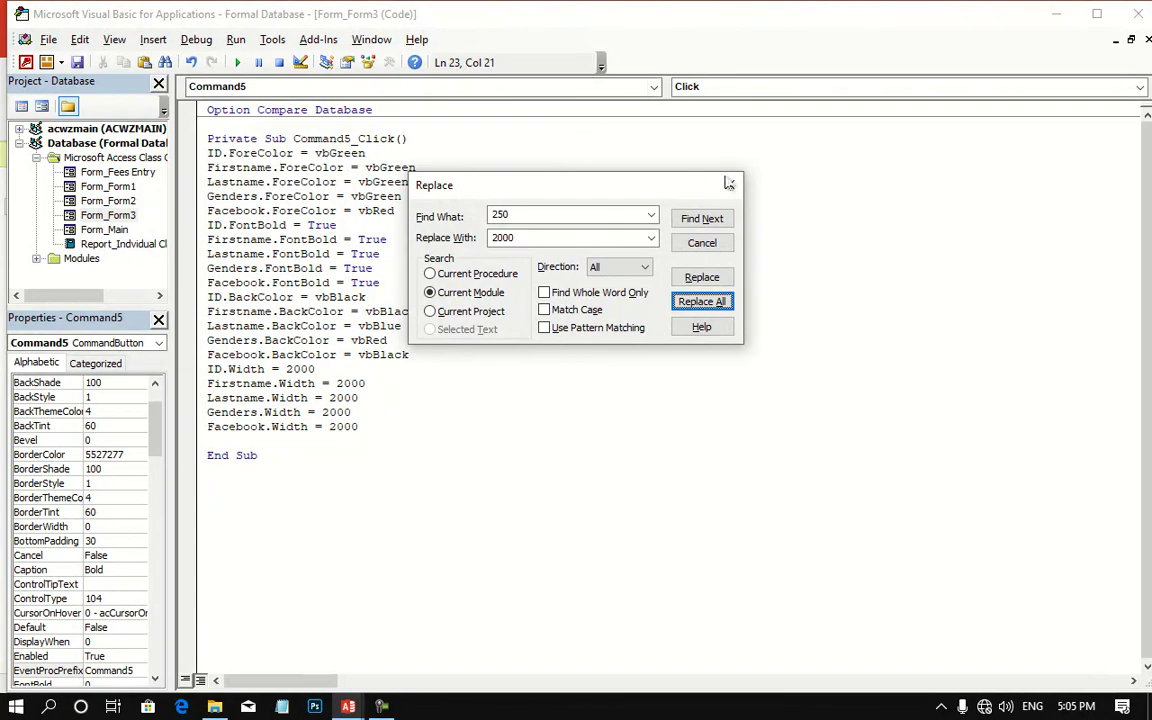
key("Escape")
Step: Test Bold in Form View to see fields readable at width 2000, then return to Design View
left_click(1137, 14)
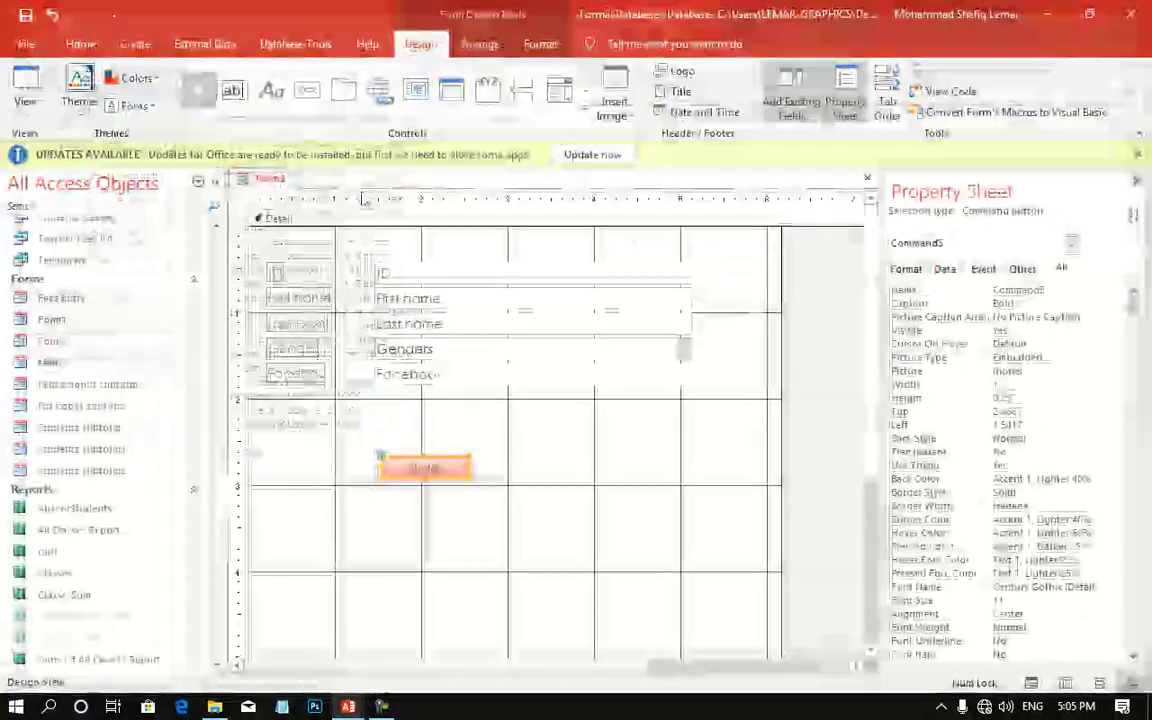
left_click(25, 90)
left_click(436, 430)
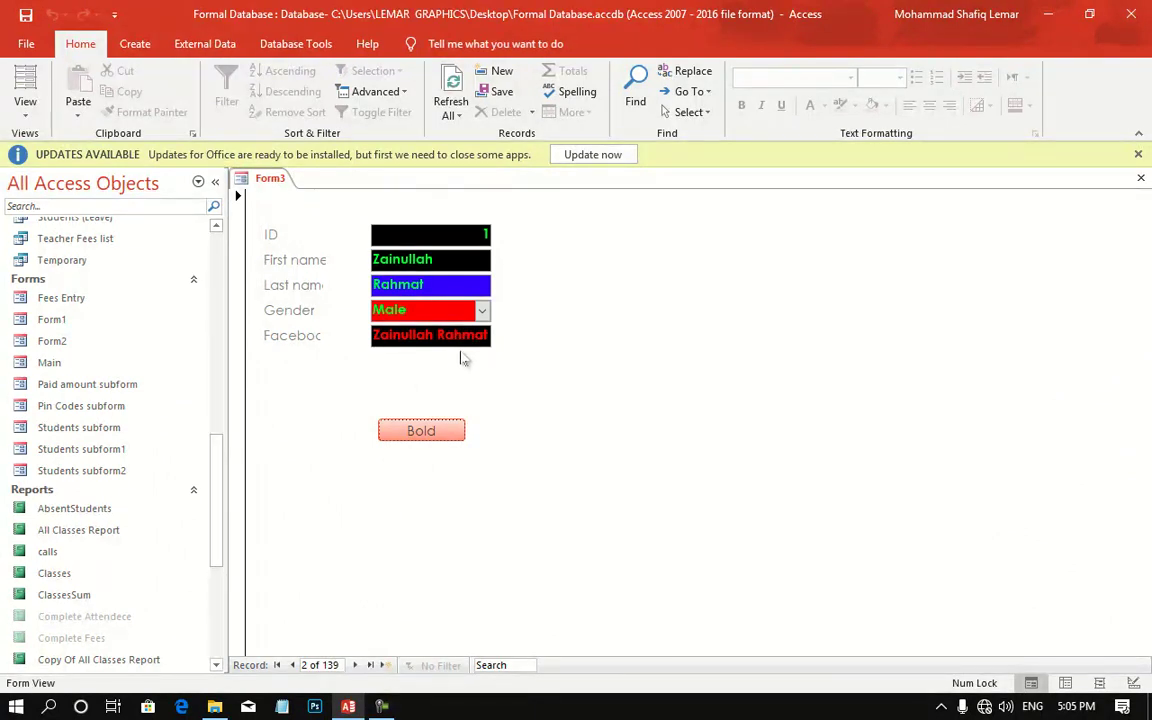
right_click(657, 306)
left_click(700, 374)
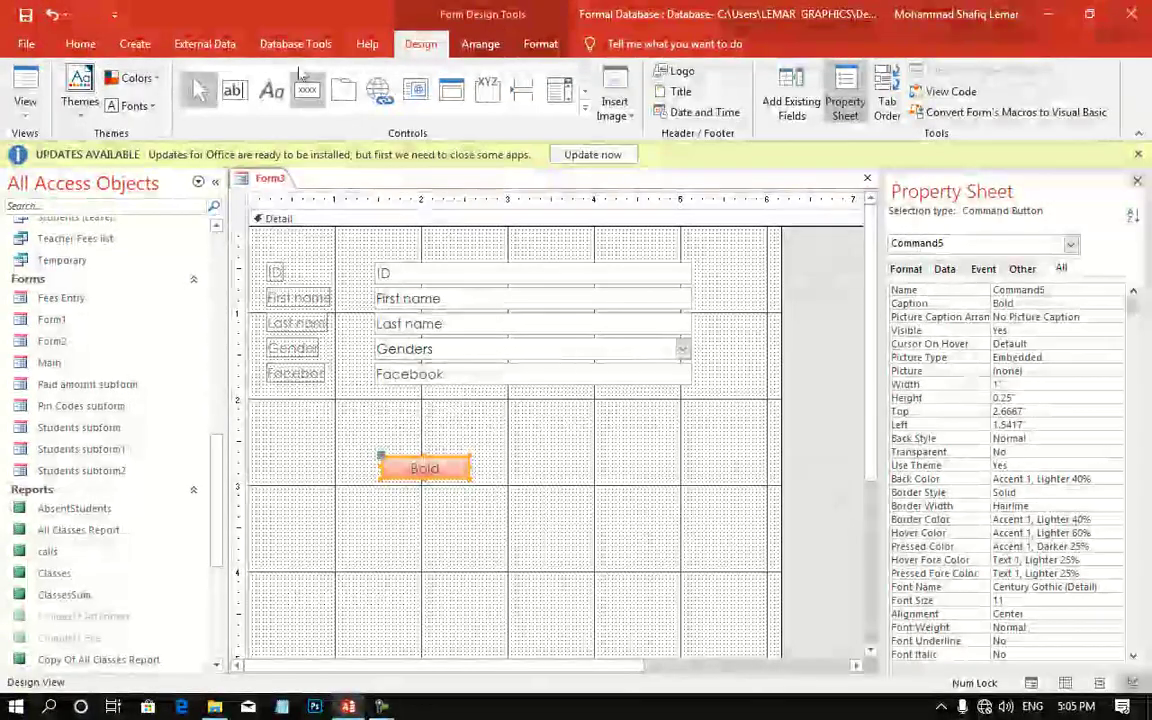
Step: Draw a new empty label across the top of the Detail section
left_click(271, 90)
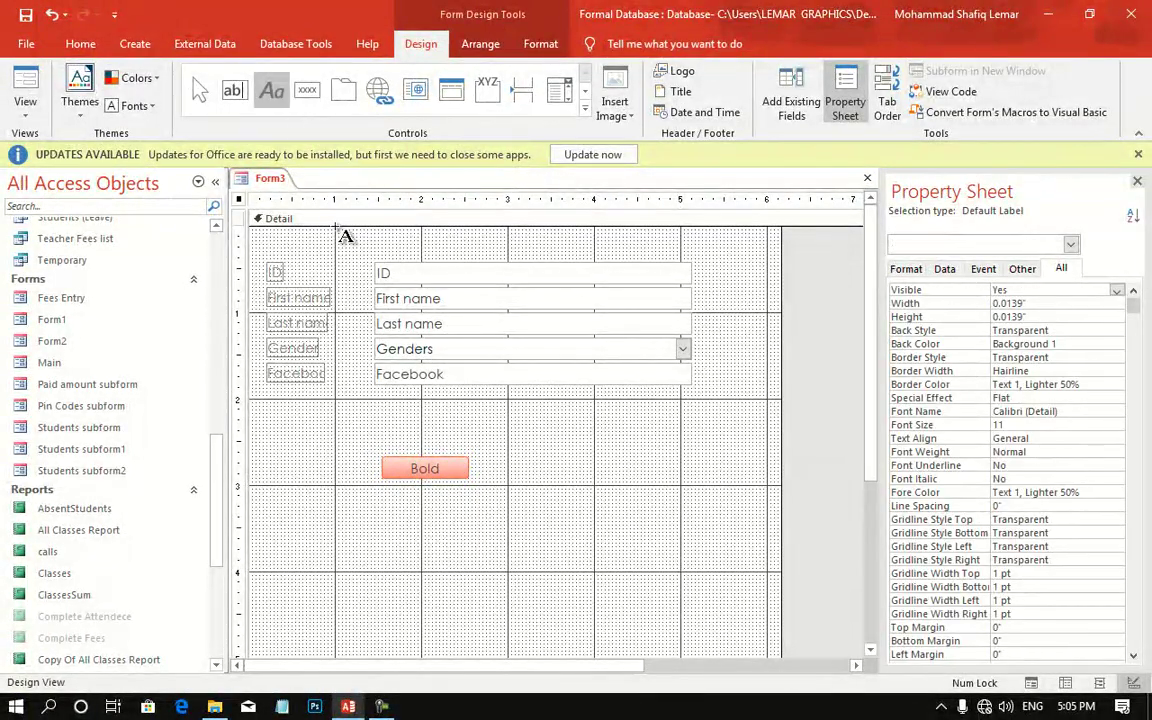
left_click_drag(342, 232, 685, 258)
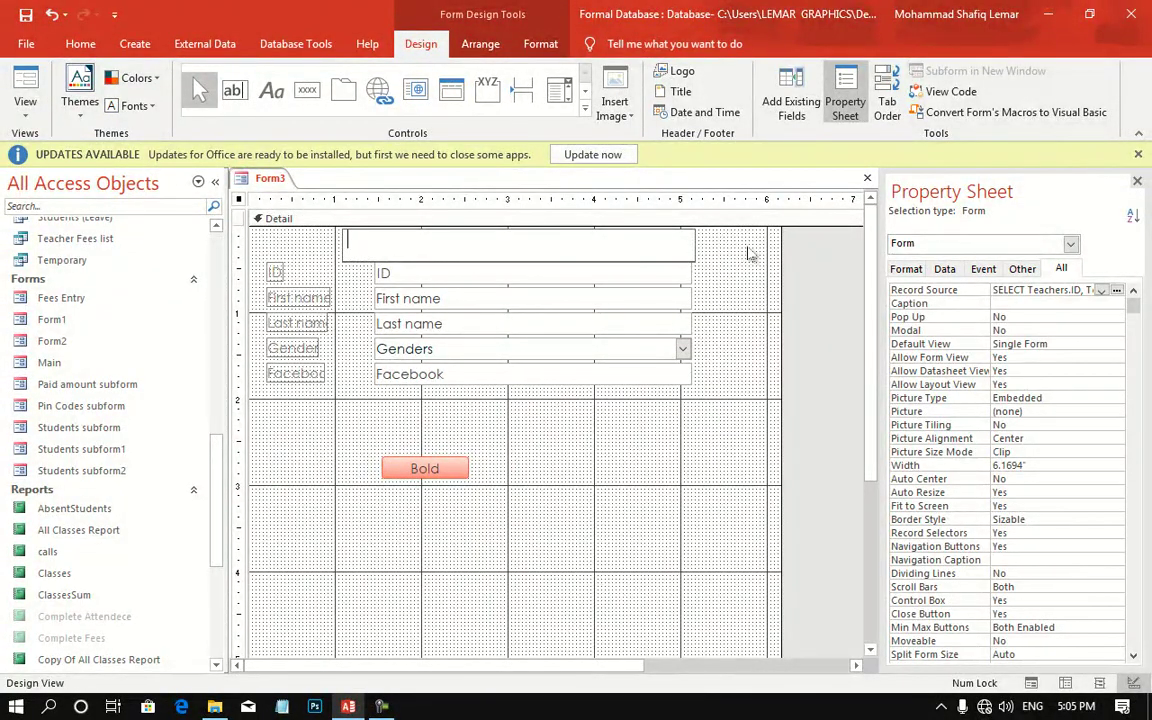
left_click(748, 253)
left_click(648, 252)
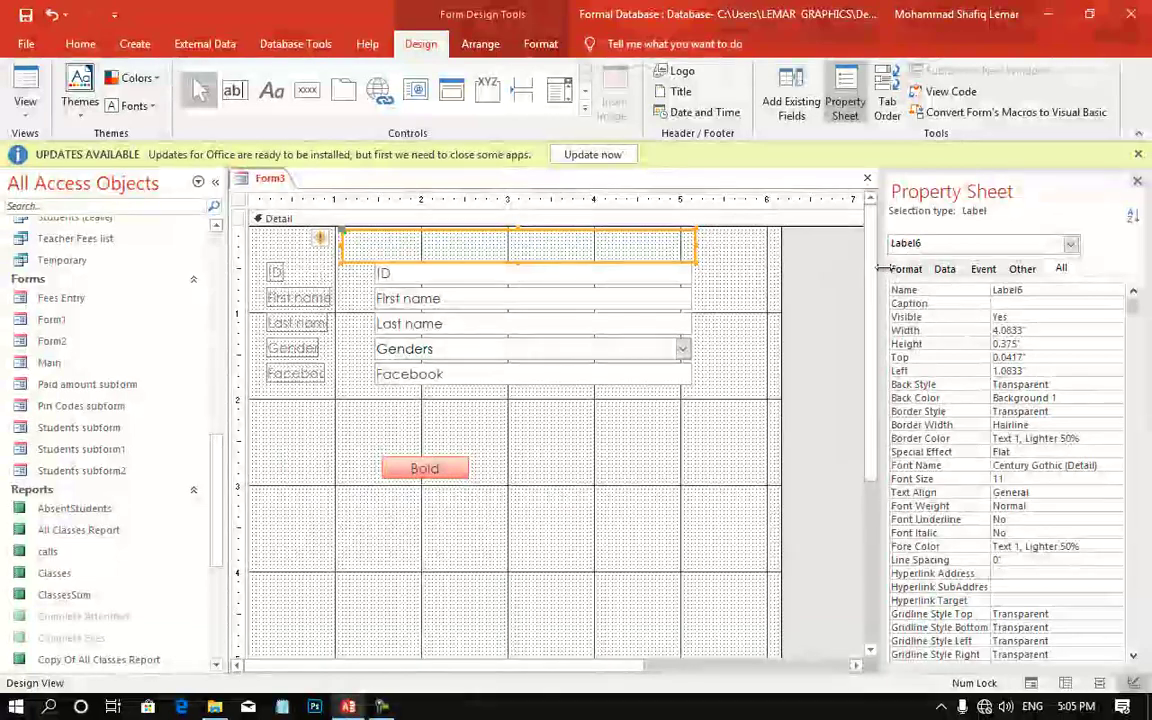
Step: Centre the label at 24 pt font size and caption it Time
left_click(540, 43)
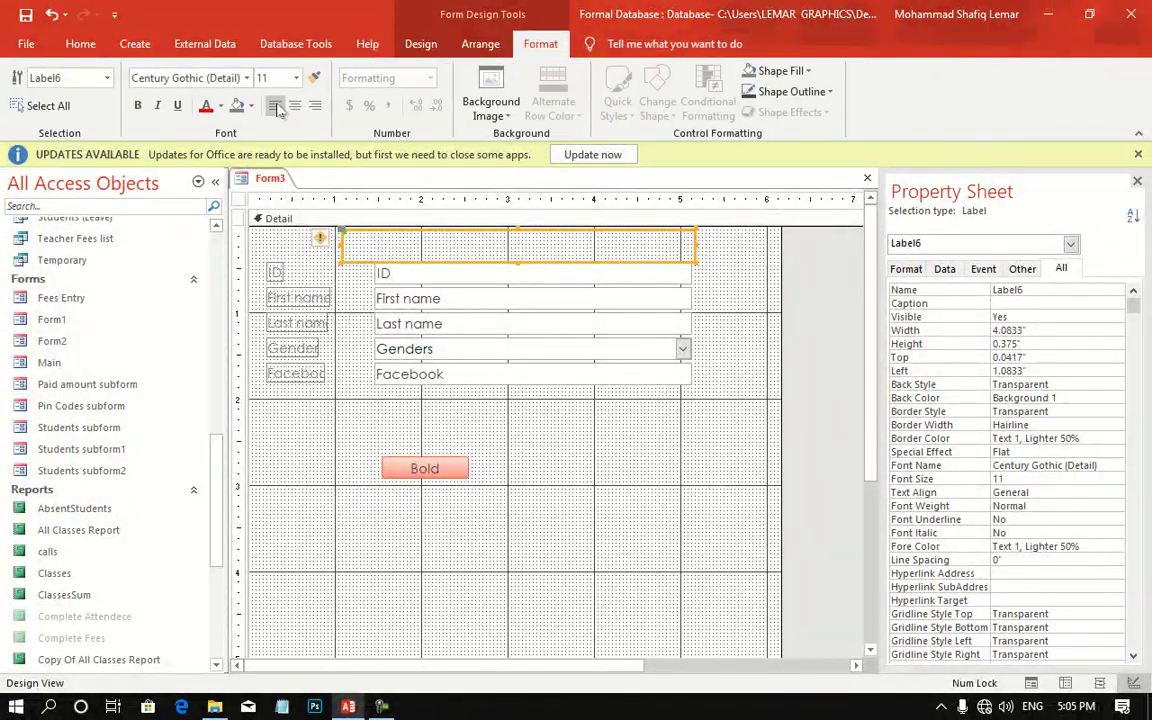
left_click(295, 105)
left_click(296, 78)
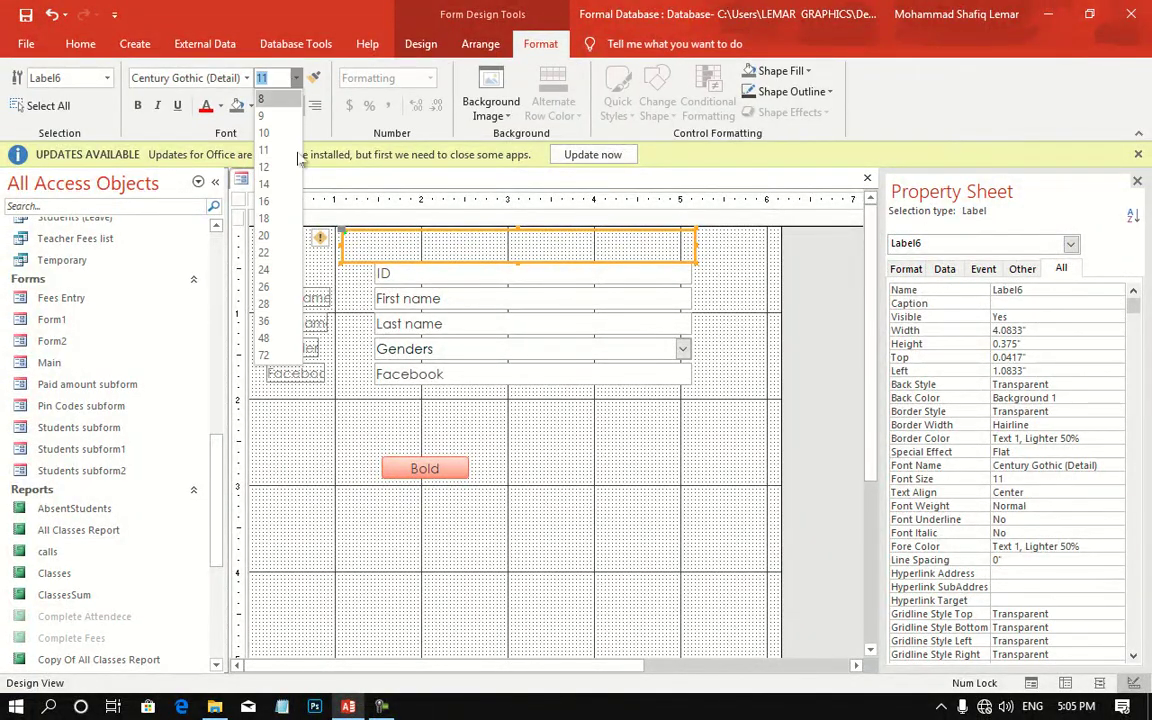
left_click(280, 270)
left_click(442, 247)
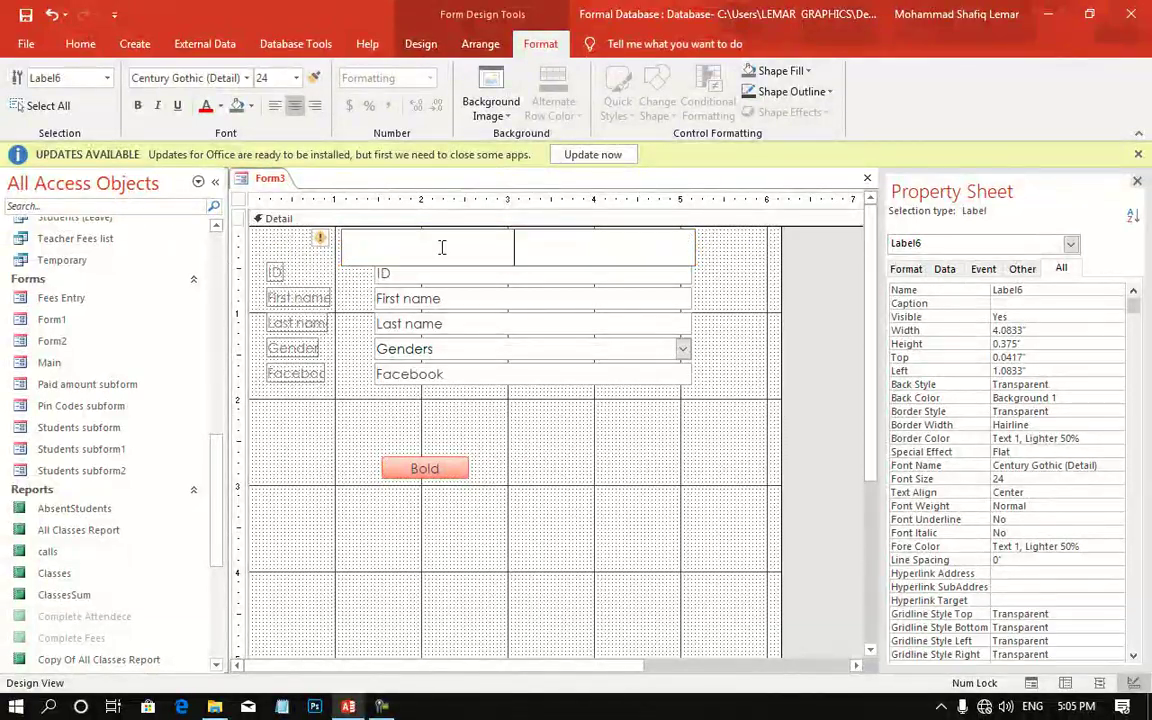
type("T")
type("ime")
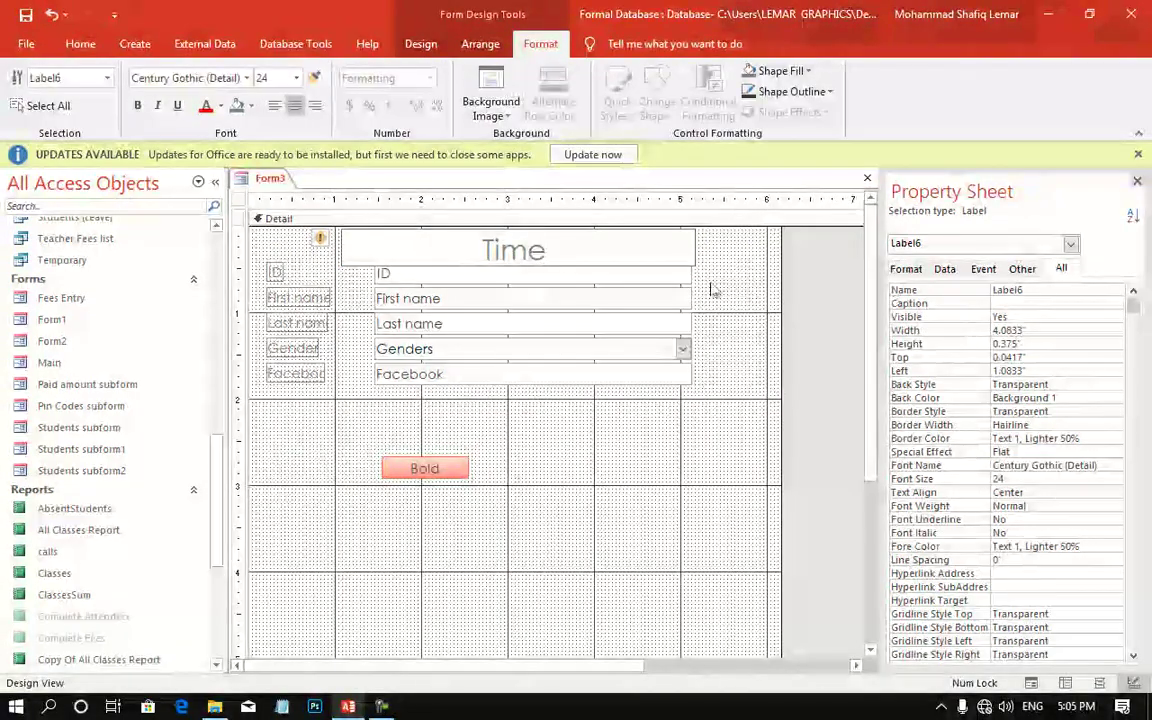
left_click(712, 288)
left_click(561, 259)
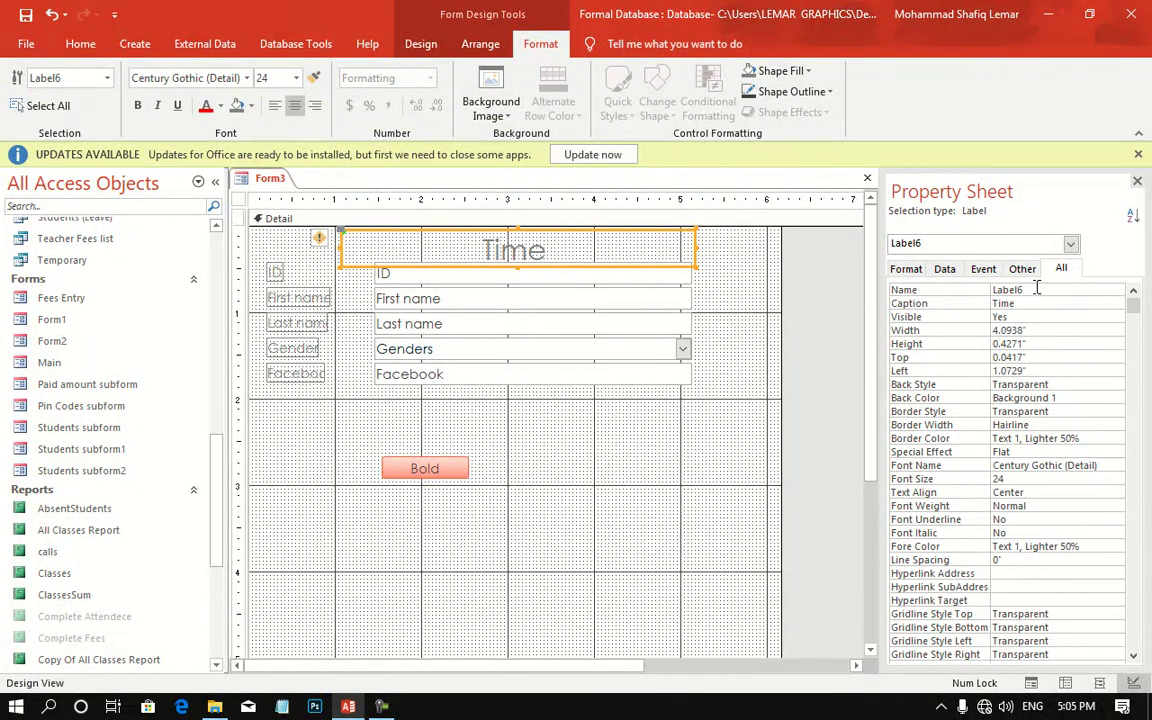
Step: Add Label6.Caption = Time before End Sub in the Bold button's click code
right_click(392, 482)
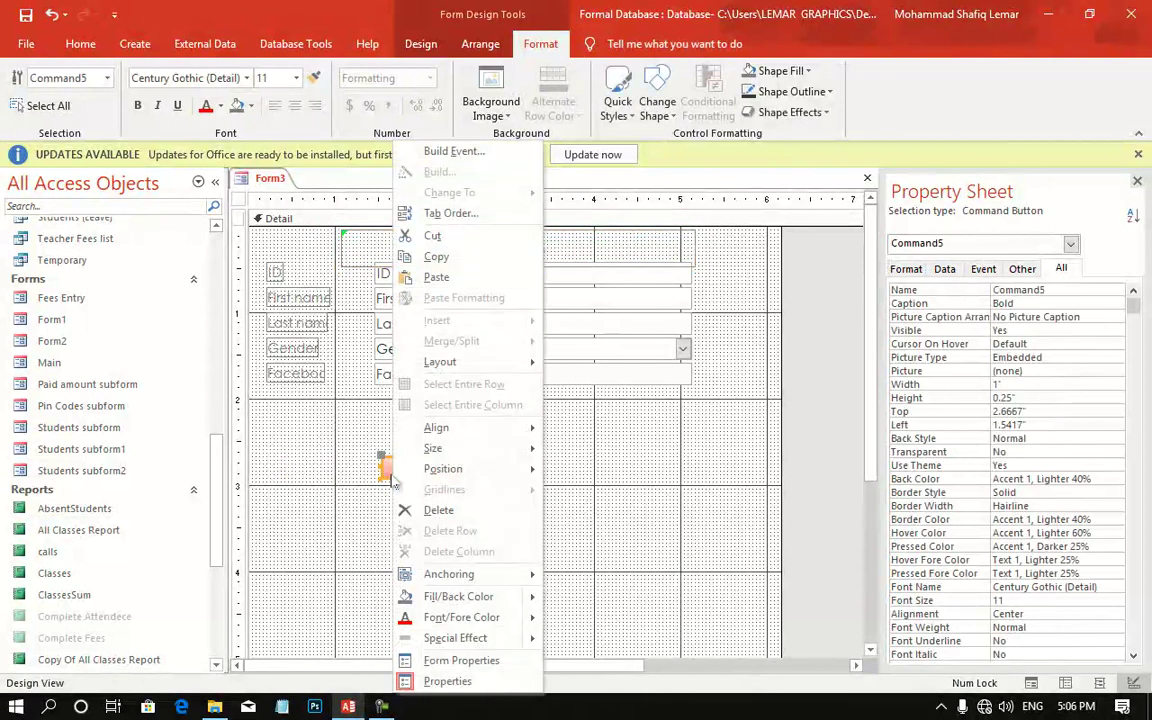
left_click(455, 151)
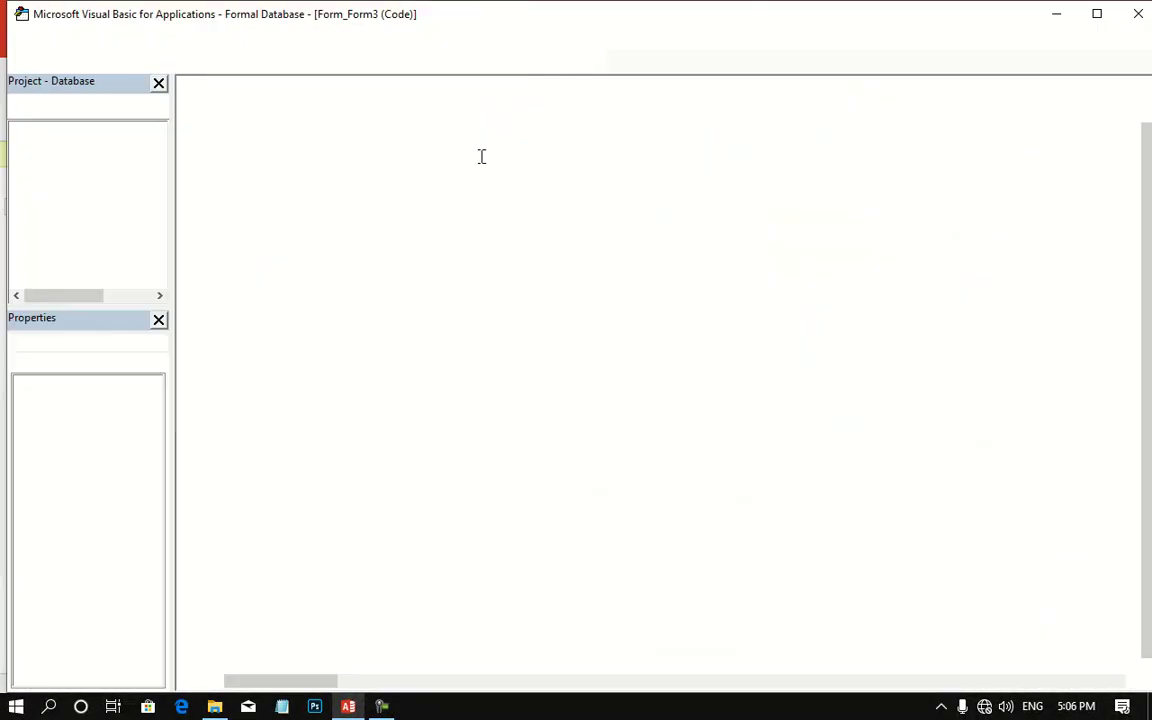
left_click(296, 440)
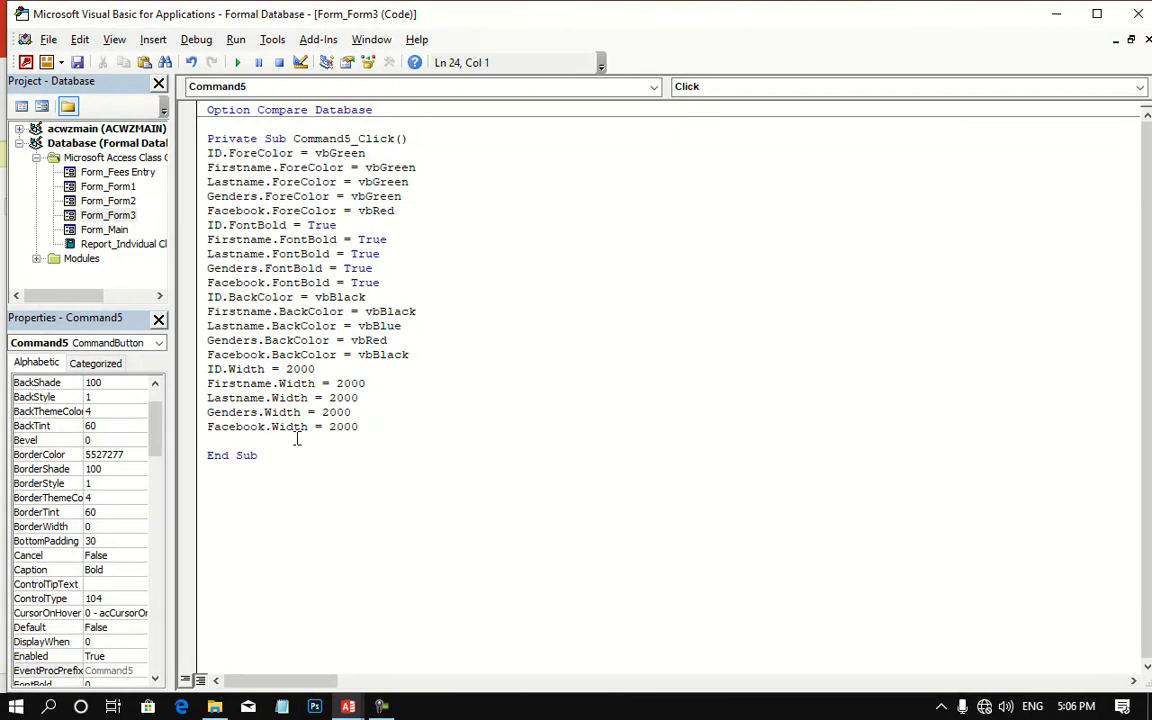
type("Labe")
type("l6")
type(".")
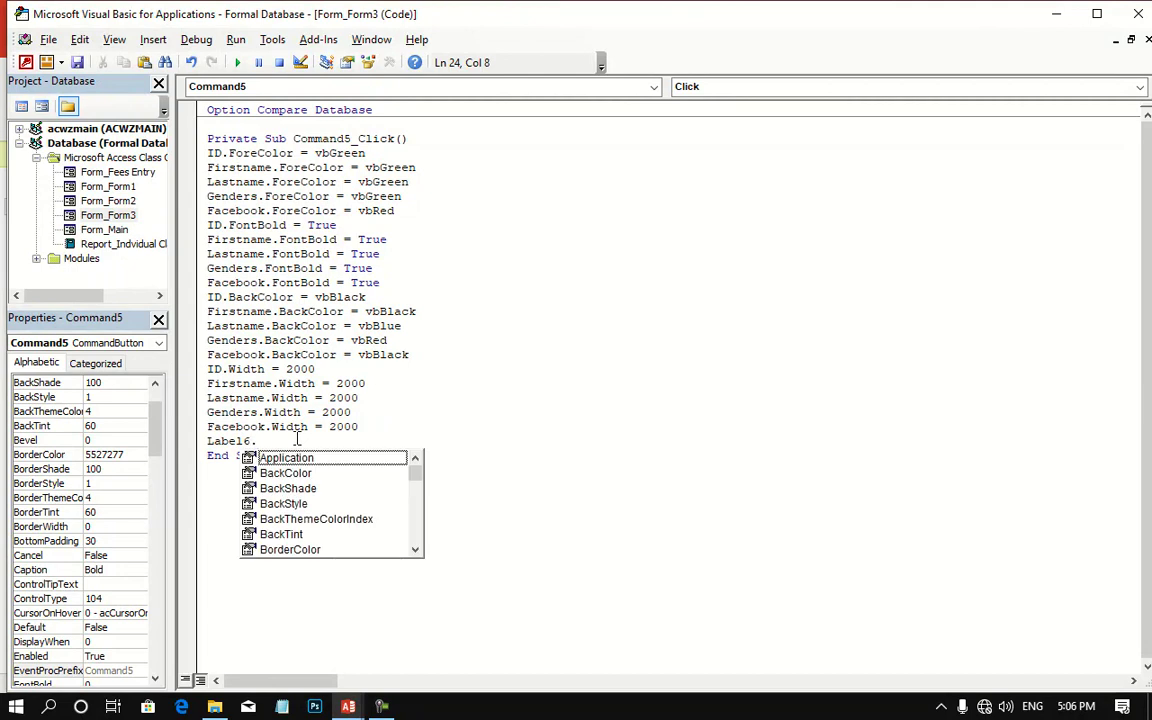
type("ca")
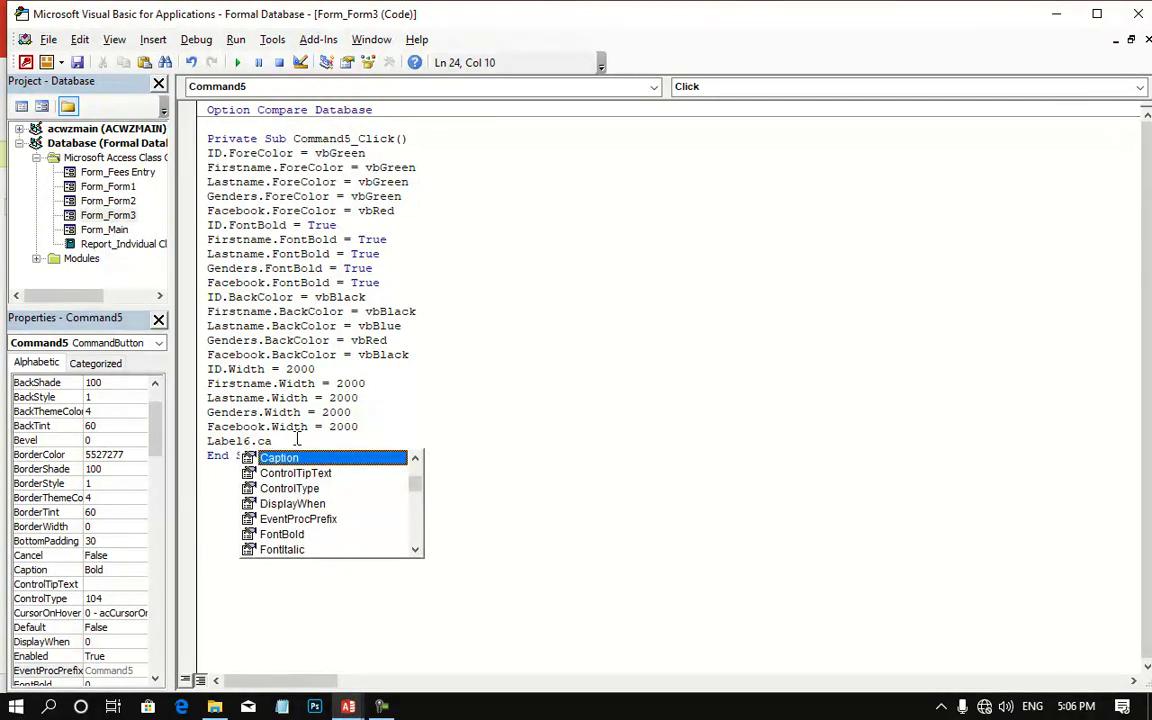
key("Tab")
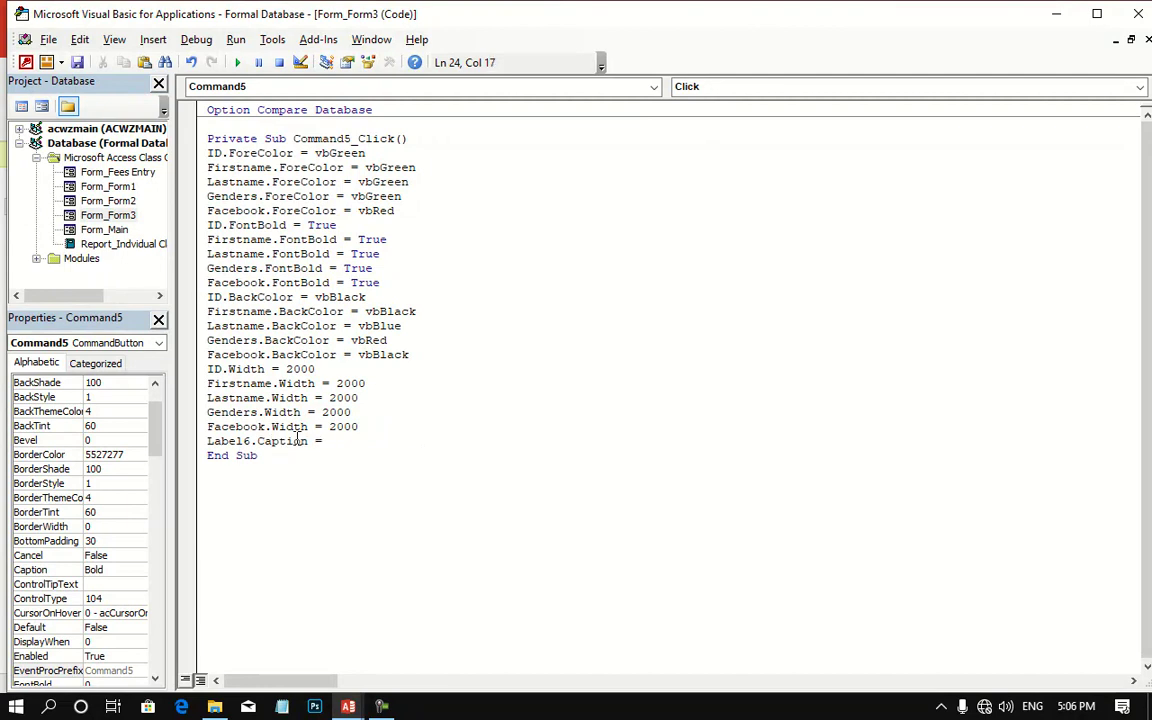
type("time")
key("Return")
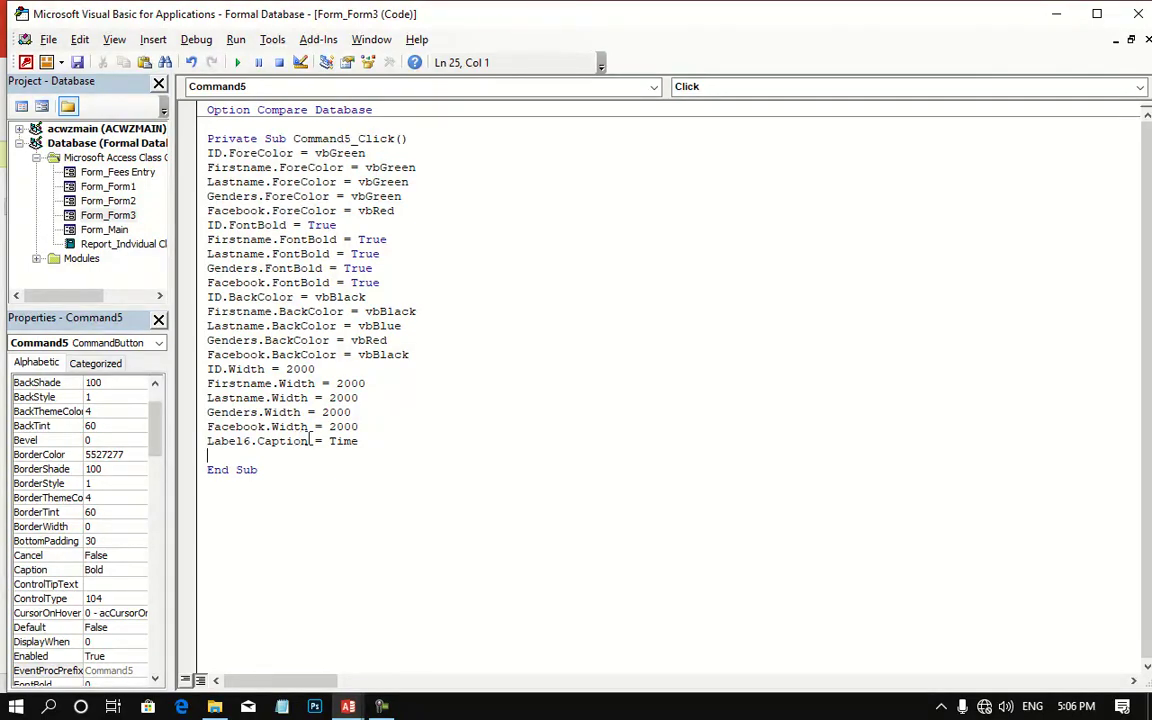
key("alt+F11")
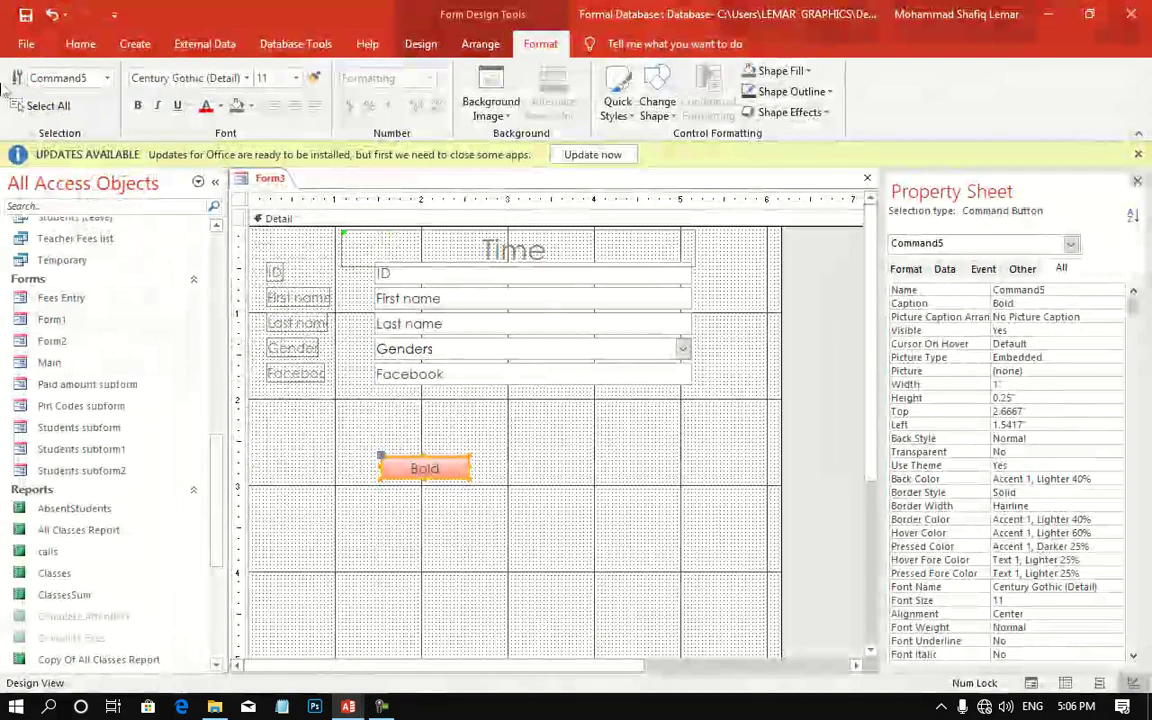
left_click(420, 44)
left_click(8, 72)
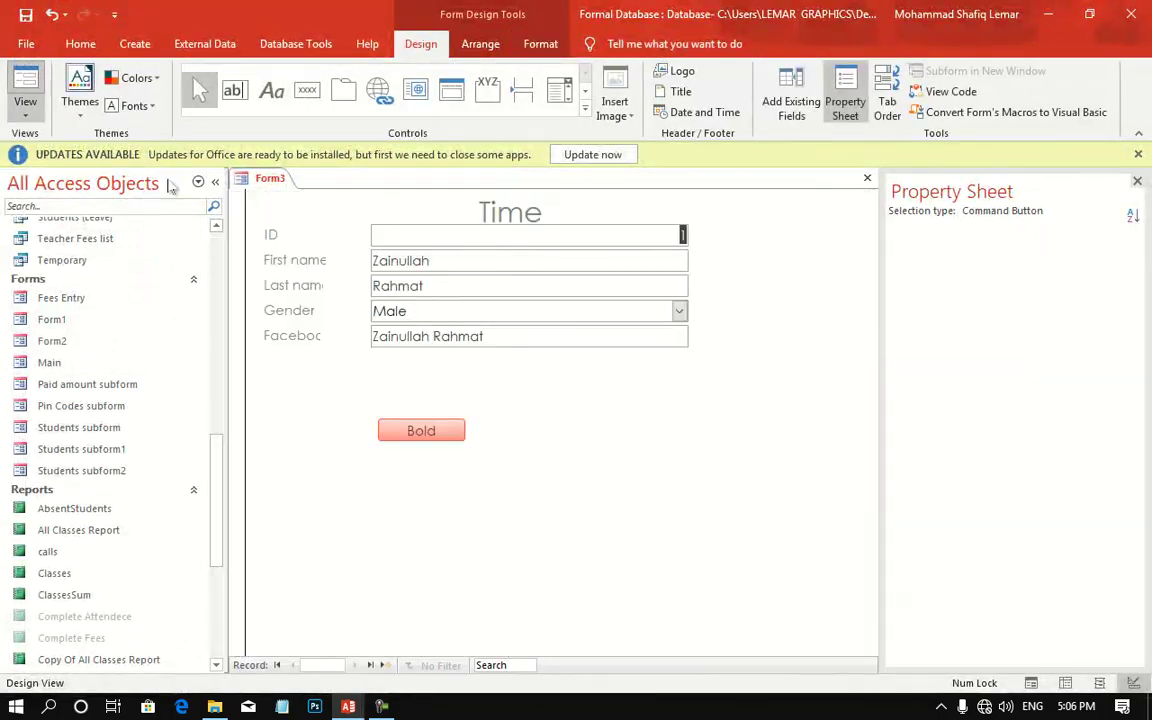
left_click(421, 440)
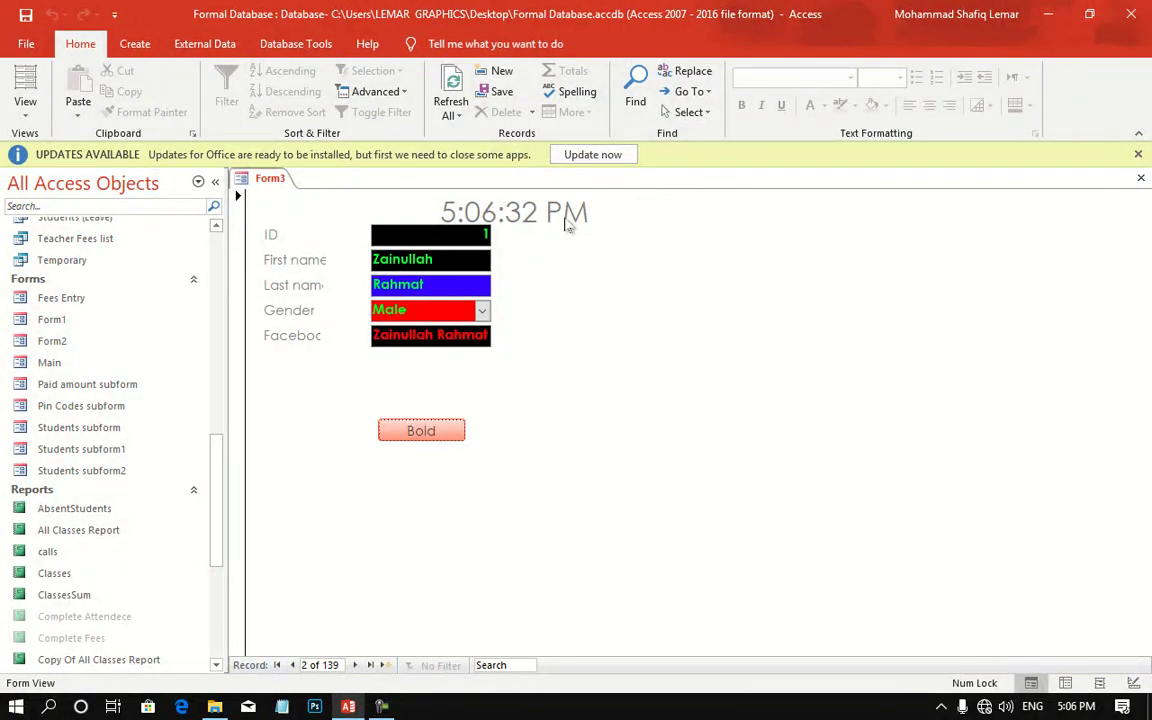
right_click(740, 390)
left_click(789, 460)
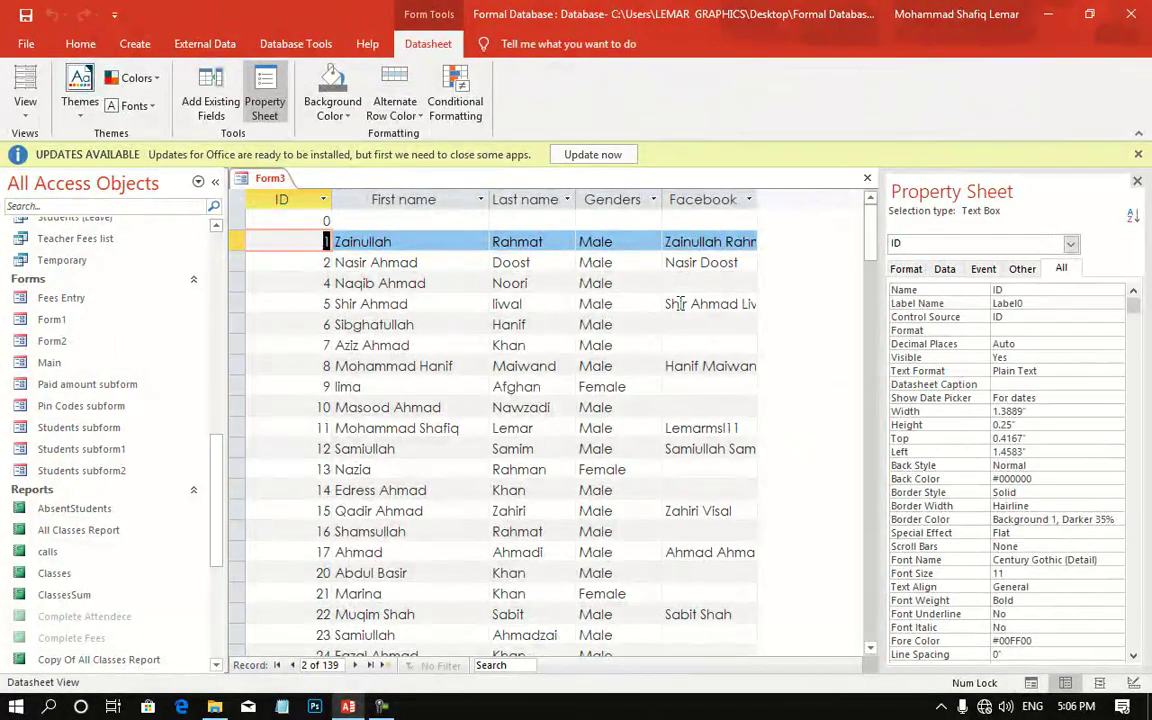
left_click(25, 110)
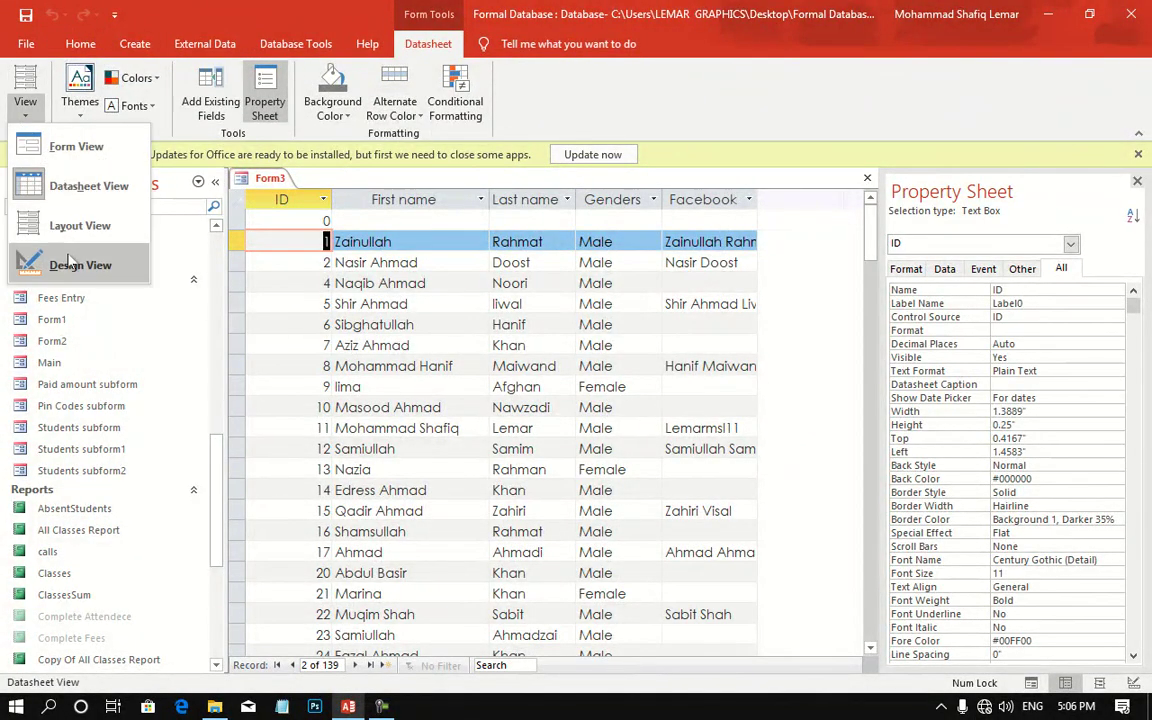
left_click(72, 263)
right_click(430, 420)
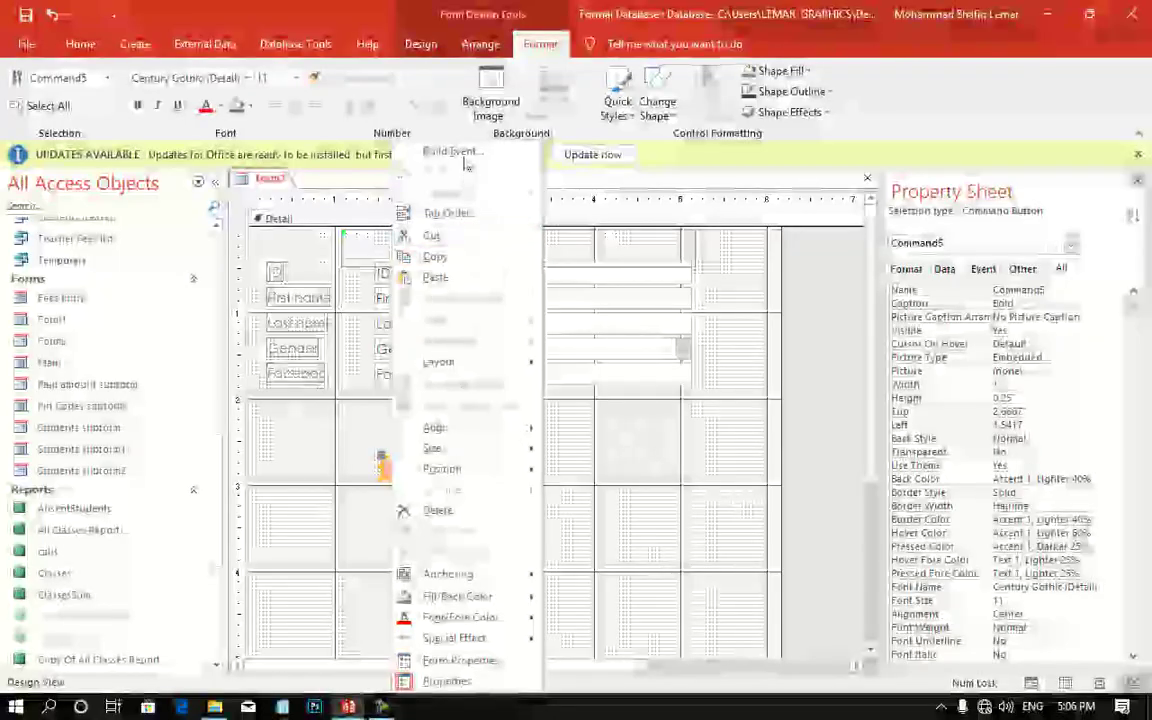
Step: Replace Time with "Changes Applied" in Label6's caption statement
left_click(440, 150)
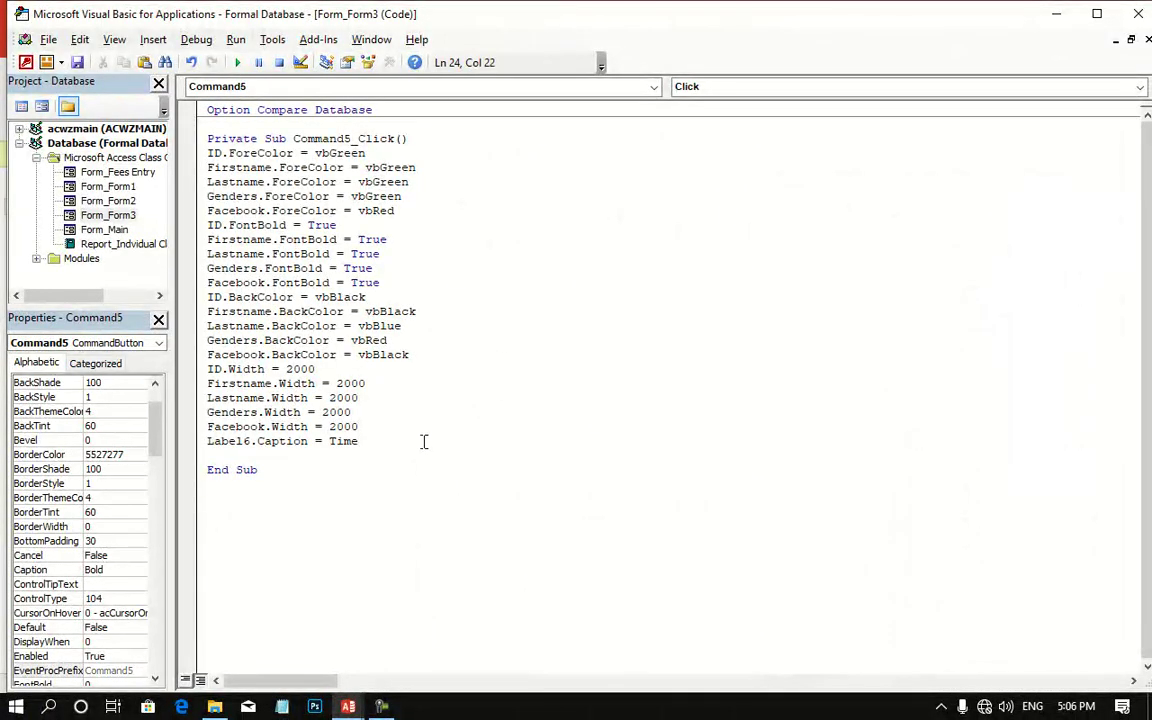
key("BackSpace")
key("BackSpace")
key("BackSpace")
key("BackSpace")
type("\"")
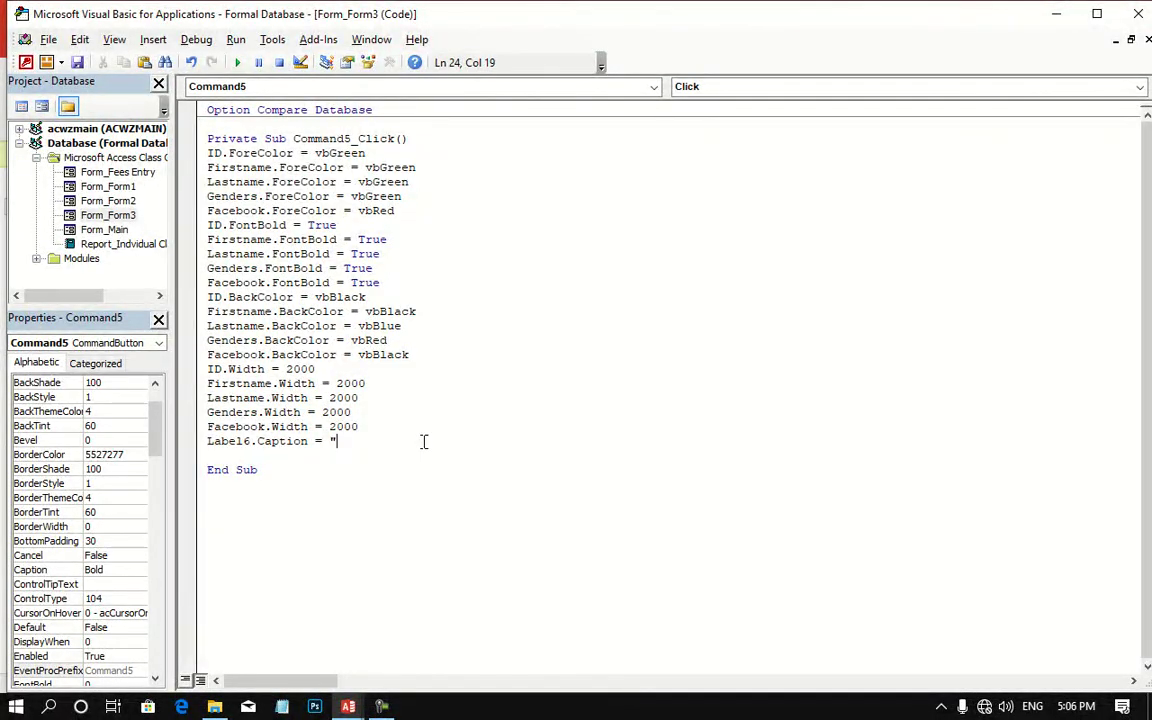
type("Ch")
type("anges App")
type("lied\"")
Step: Test Bold in Form View to see the new title, then return to Design View
left_click(1055, 14)
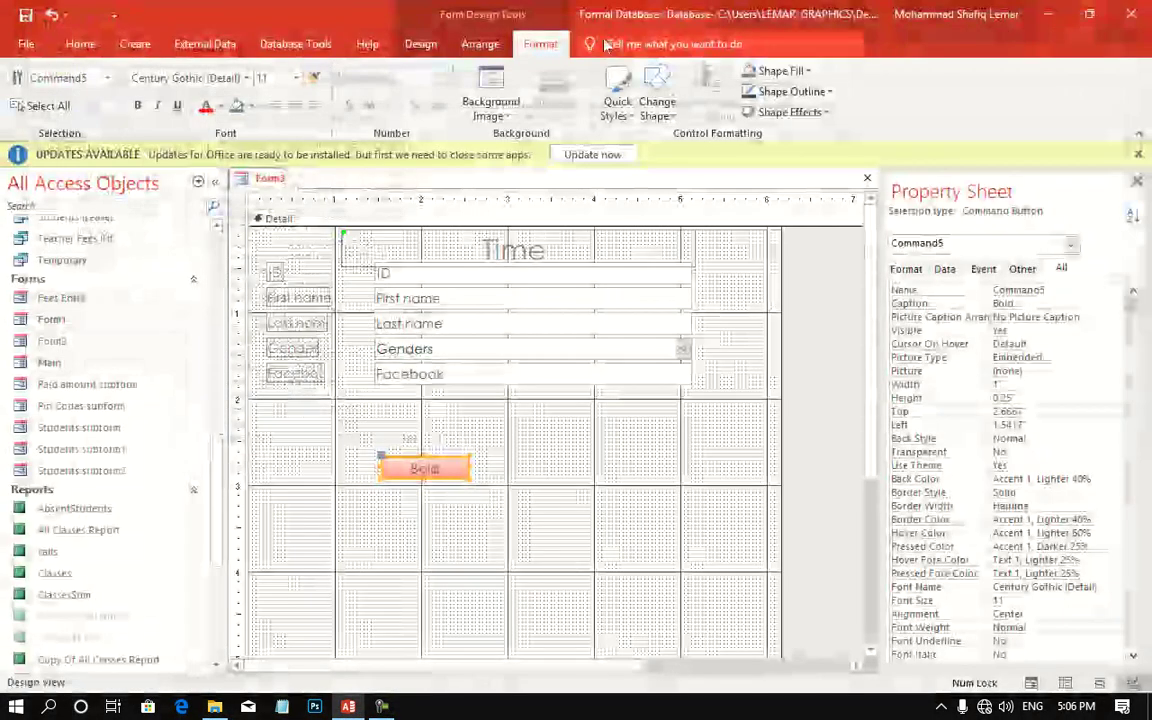
left_click(26, 44)
left_click(16, 40)
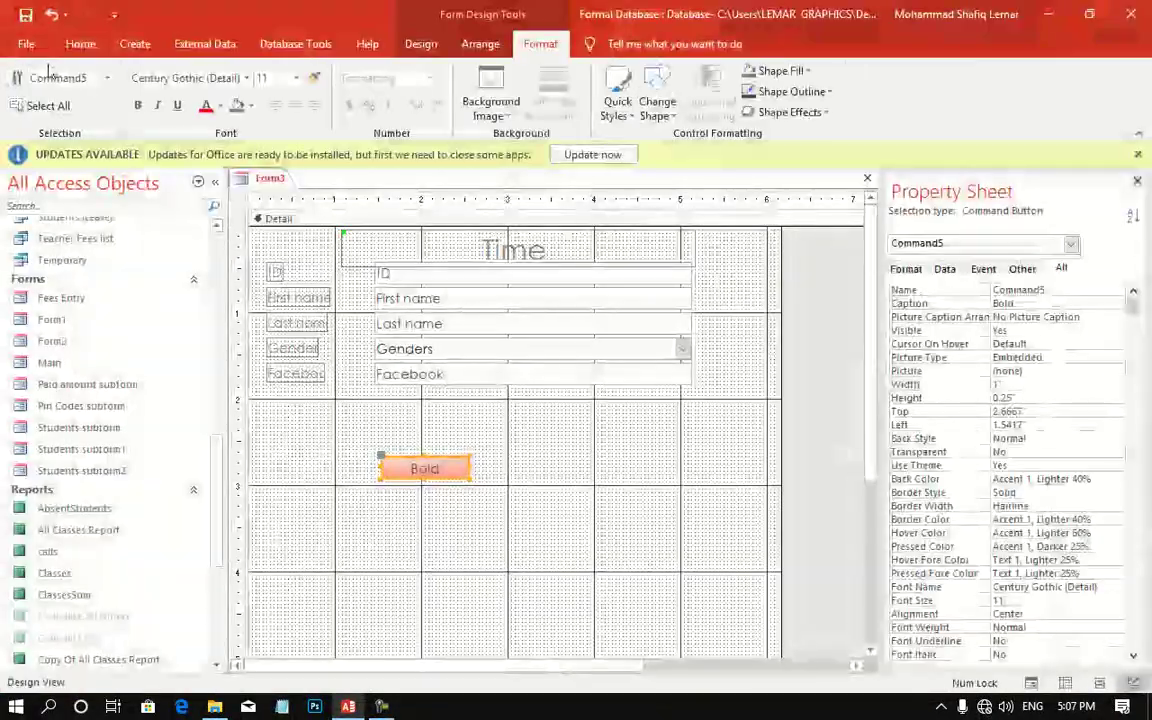
left_click(80, 44)
left_click(25, 88)
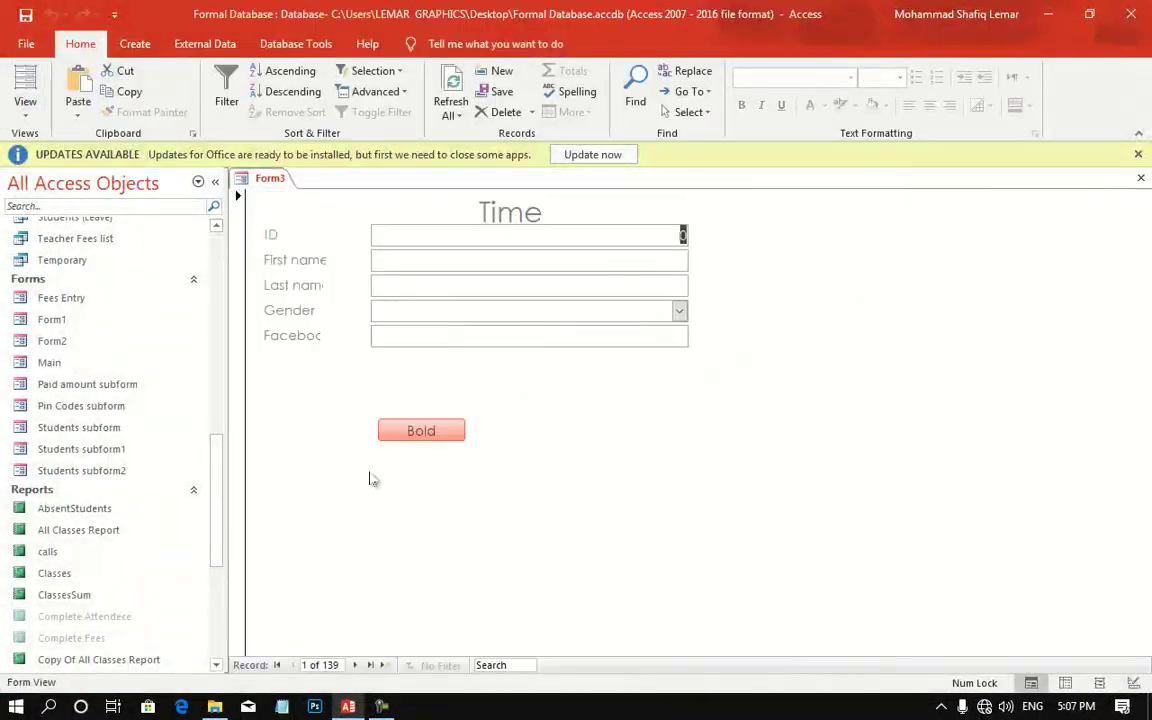
left_click(400, 431)
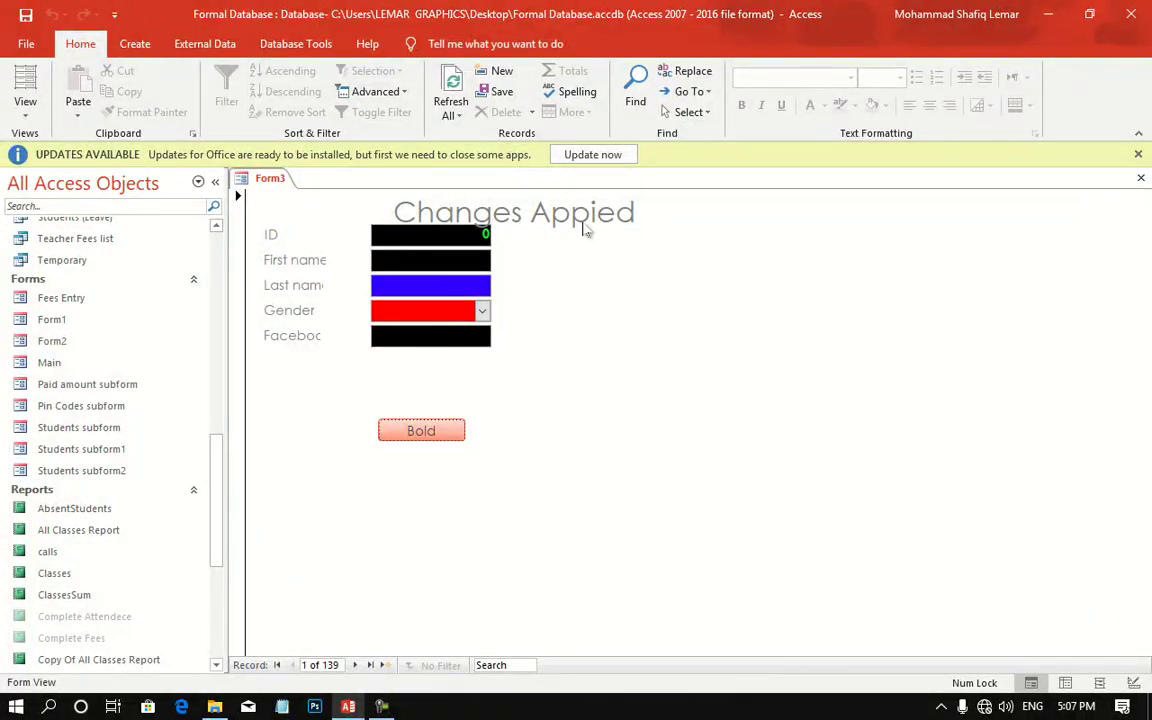
right_click(598, 277)
left_click(633, 326)
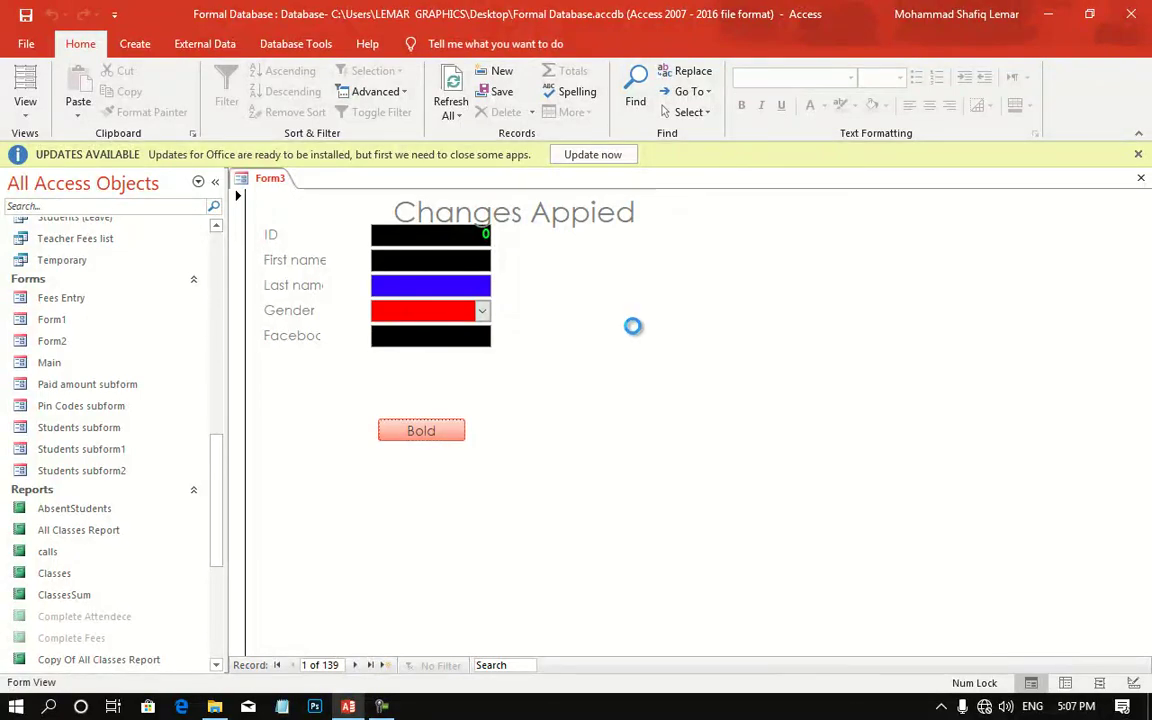
Step: Add Command5.Width = 4000 to the Bold button's click code
right_click(425, 478)
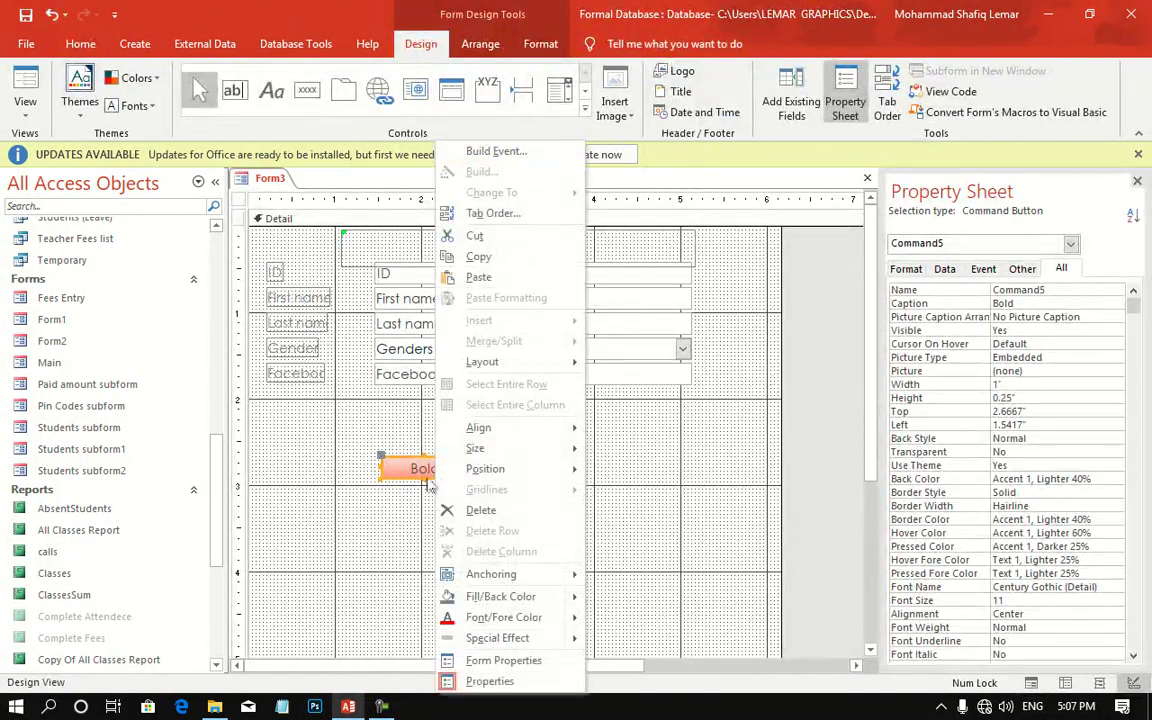
left_click(413, 488)
left_click(415, 474)
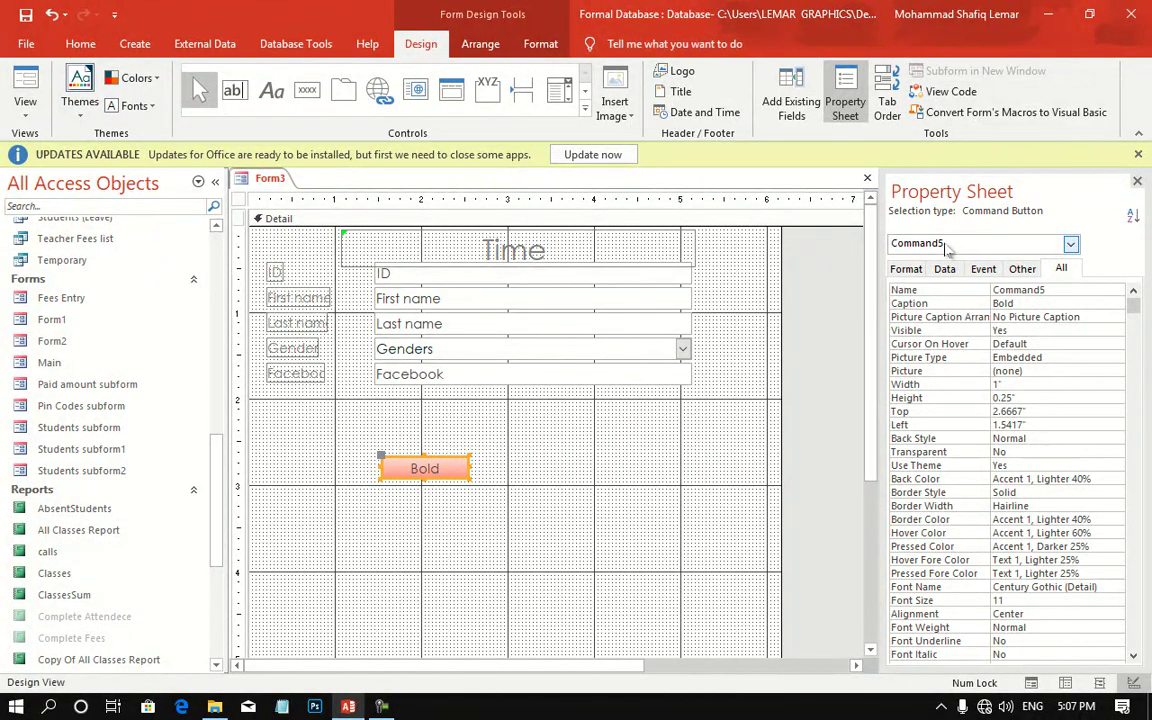
right_click(443, 468)
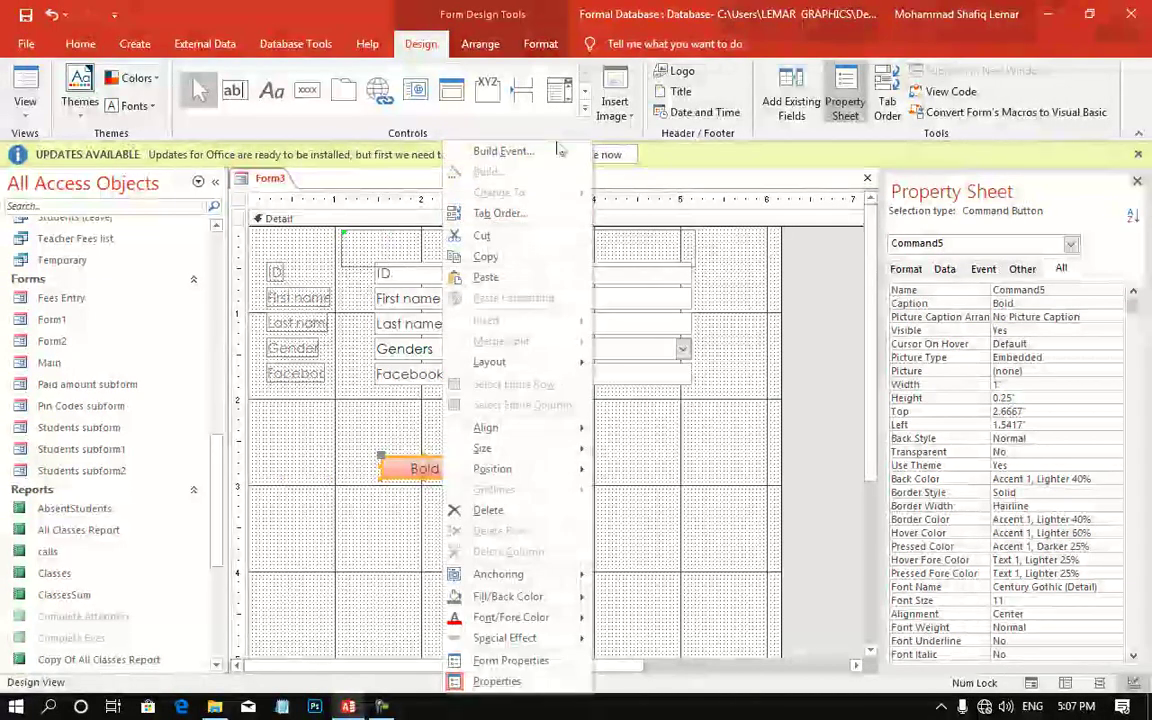
left_click(560, 149)
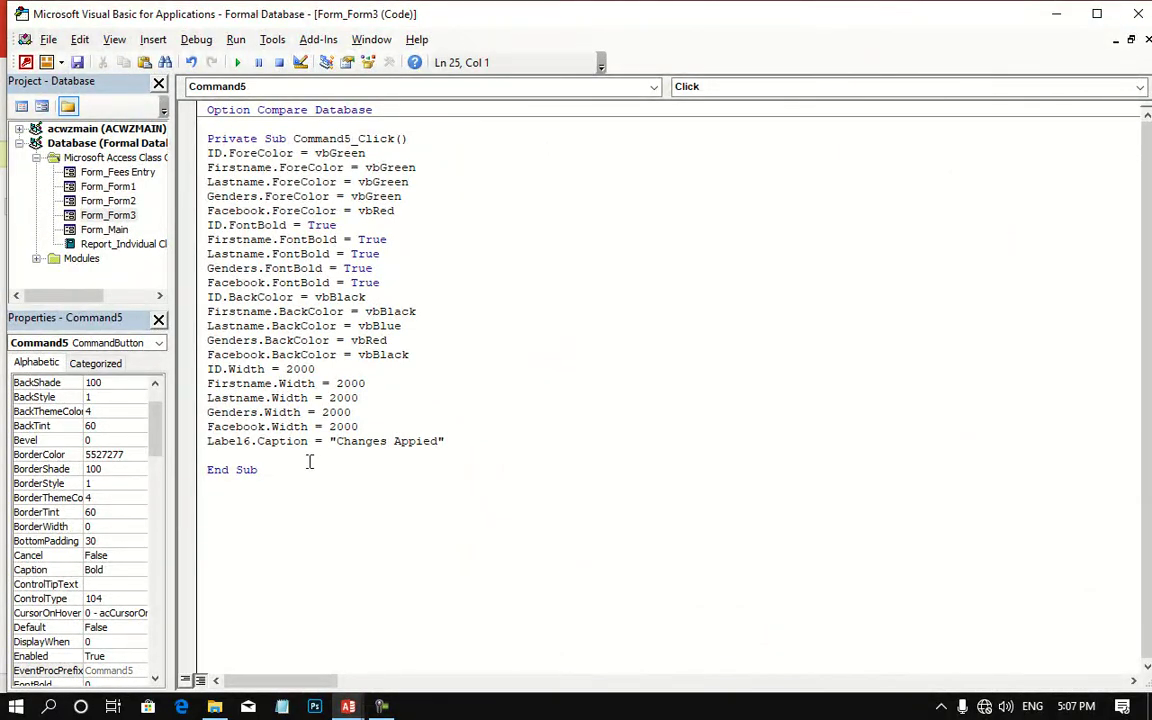
type("Comman")
type("d5.")
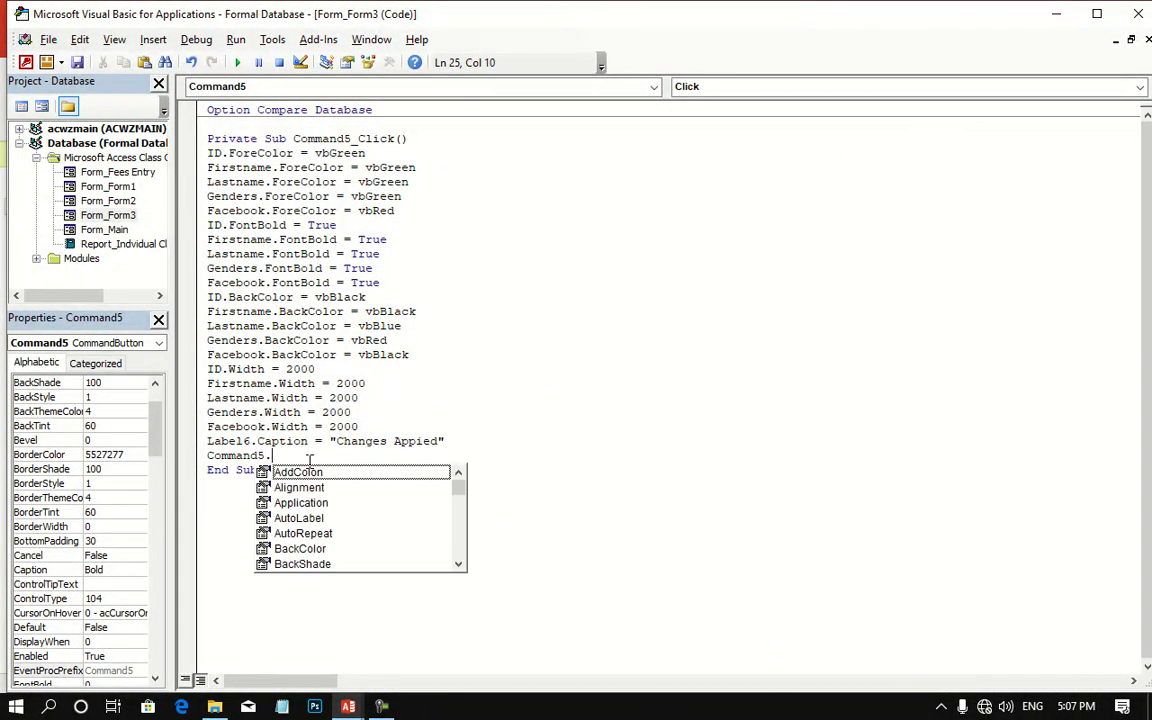
type("wid")
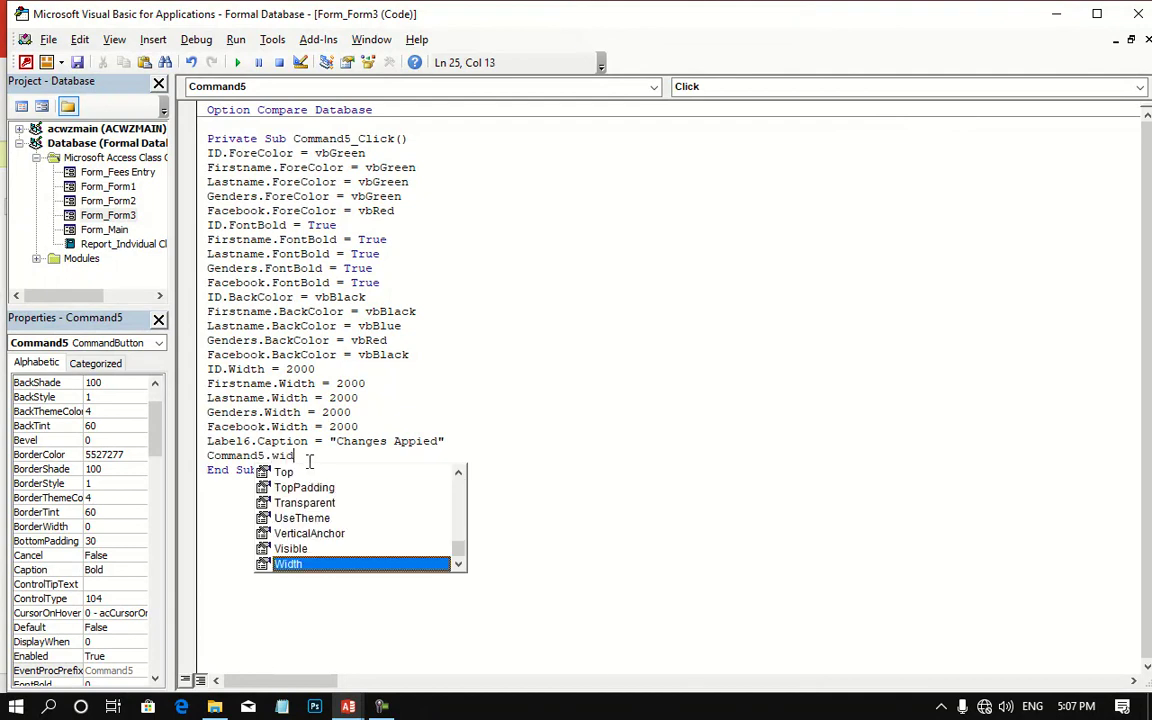
key("Tab")
type("= ")
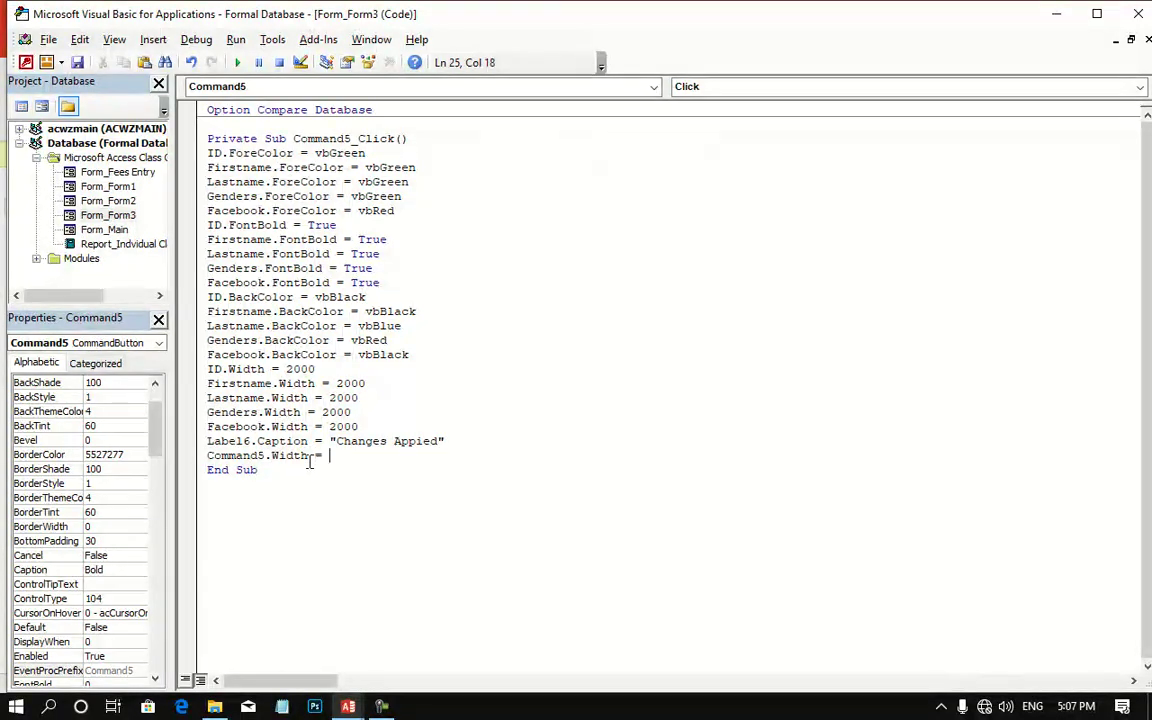
type("400")
type("0")
key("Return")
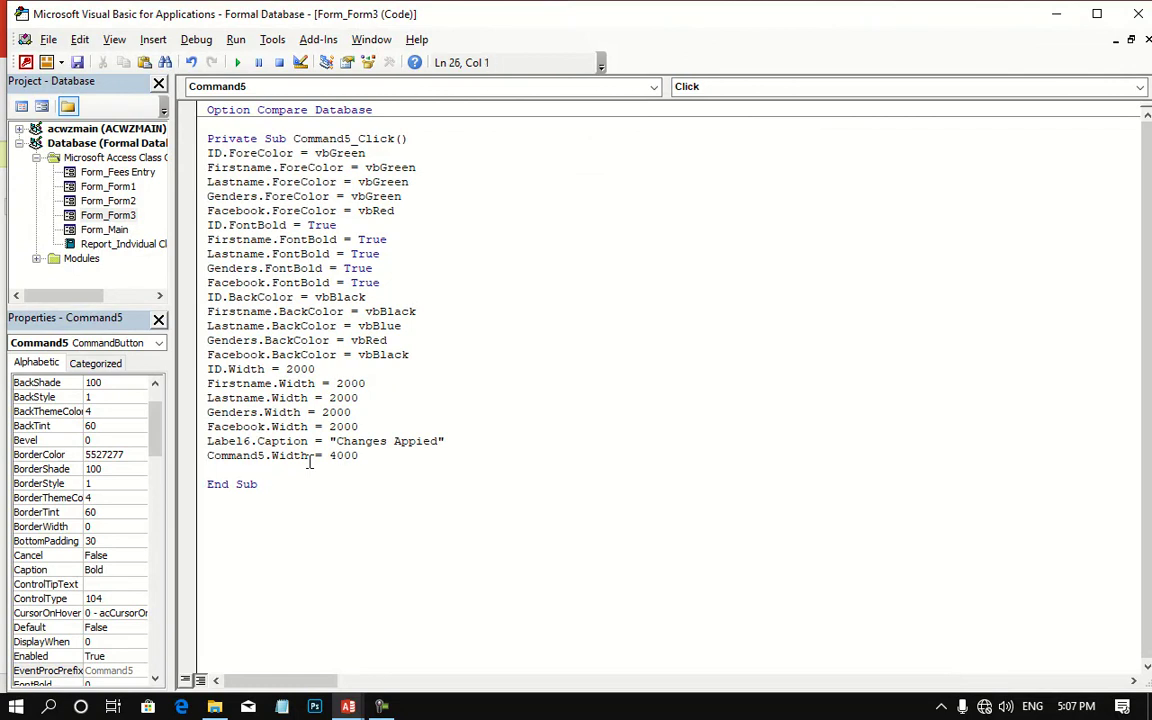
Step: Add Command5.Height = 2000 and Command5.ForeColor = vbWhite lines
type("Command5.")
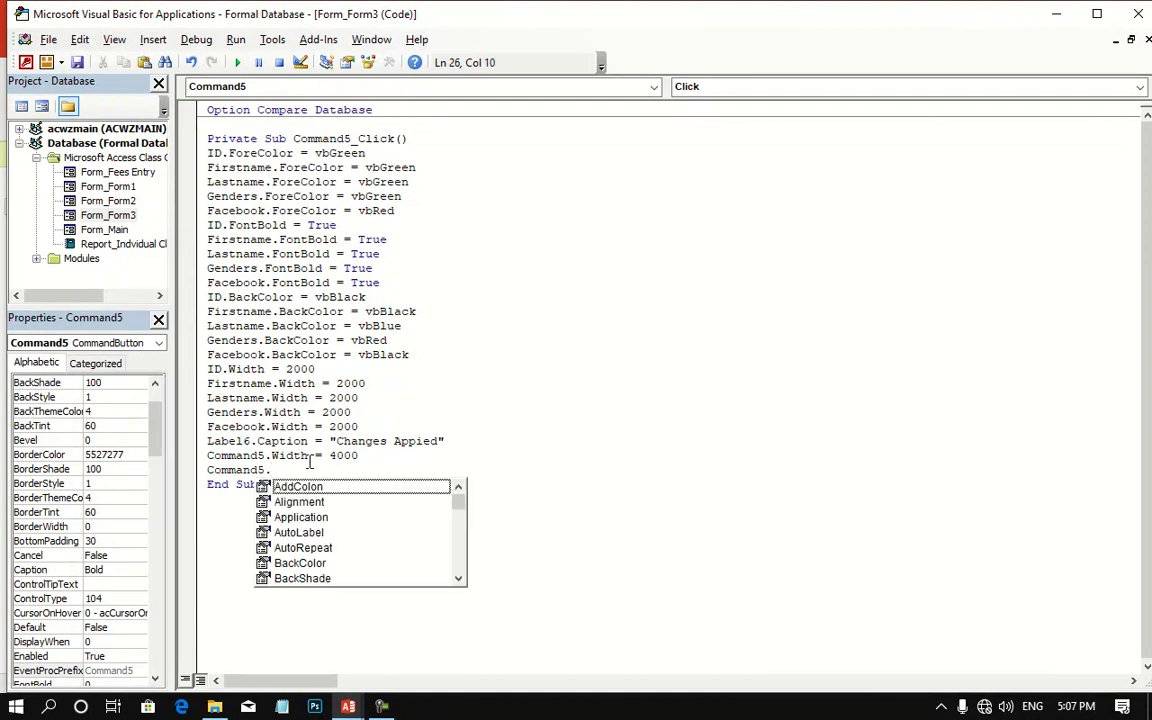
type("H")
key("Tab")
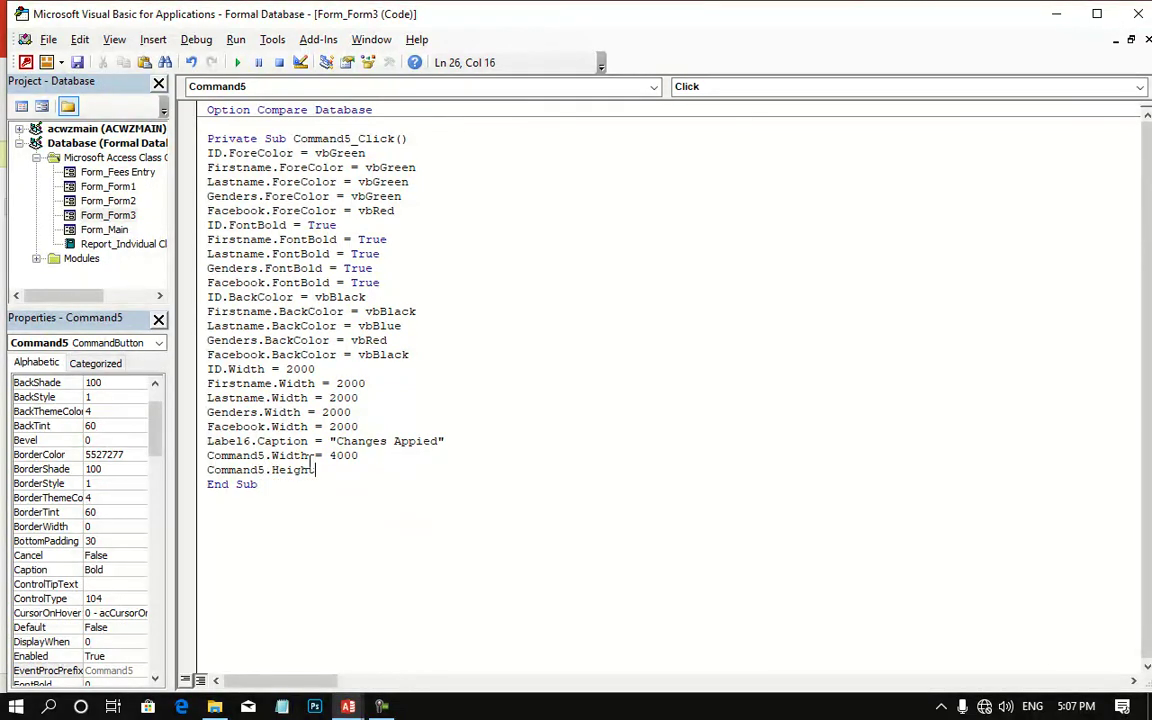
type(" = ")
type("2000")
key("Return")
type("Com")
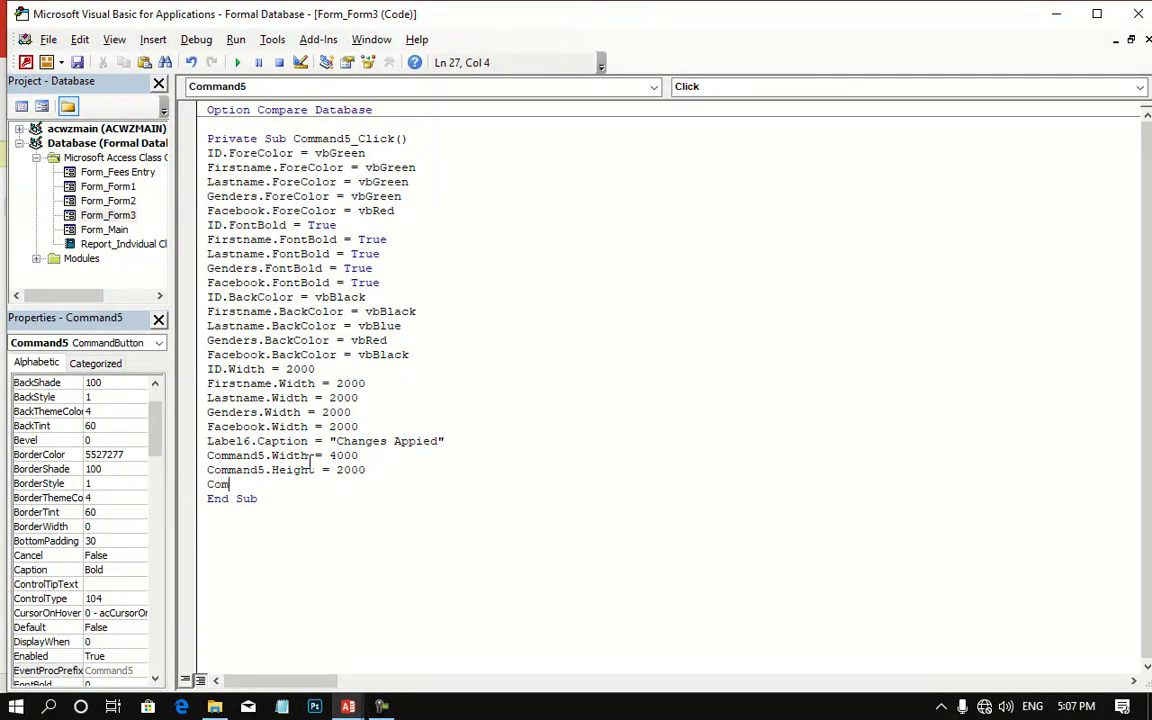
type("mand5")
type(".F")
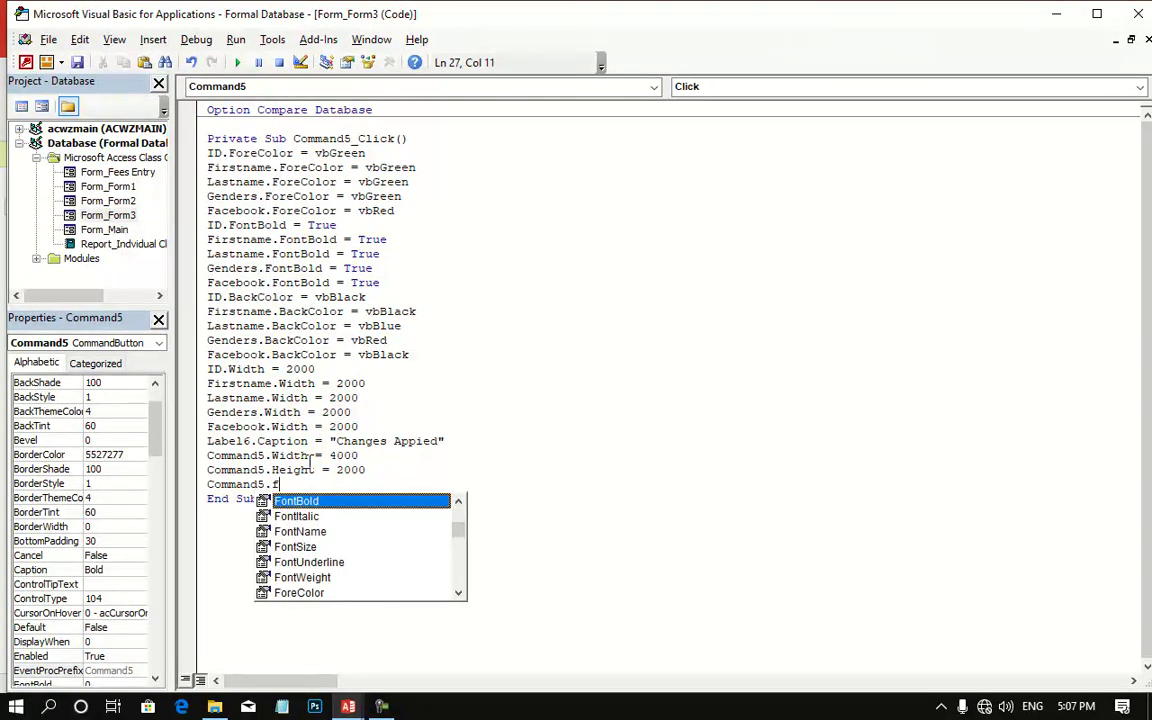
type("ore")
key("Tab")
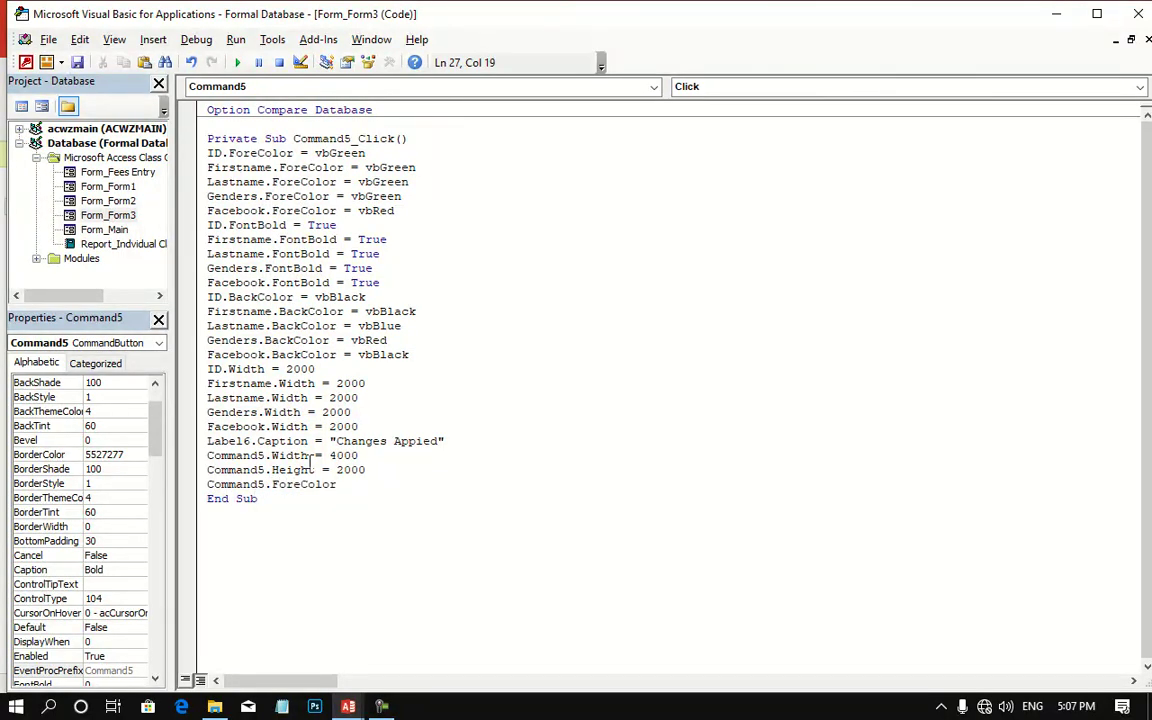
type(" = vb")
type("White")
key("Return")
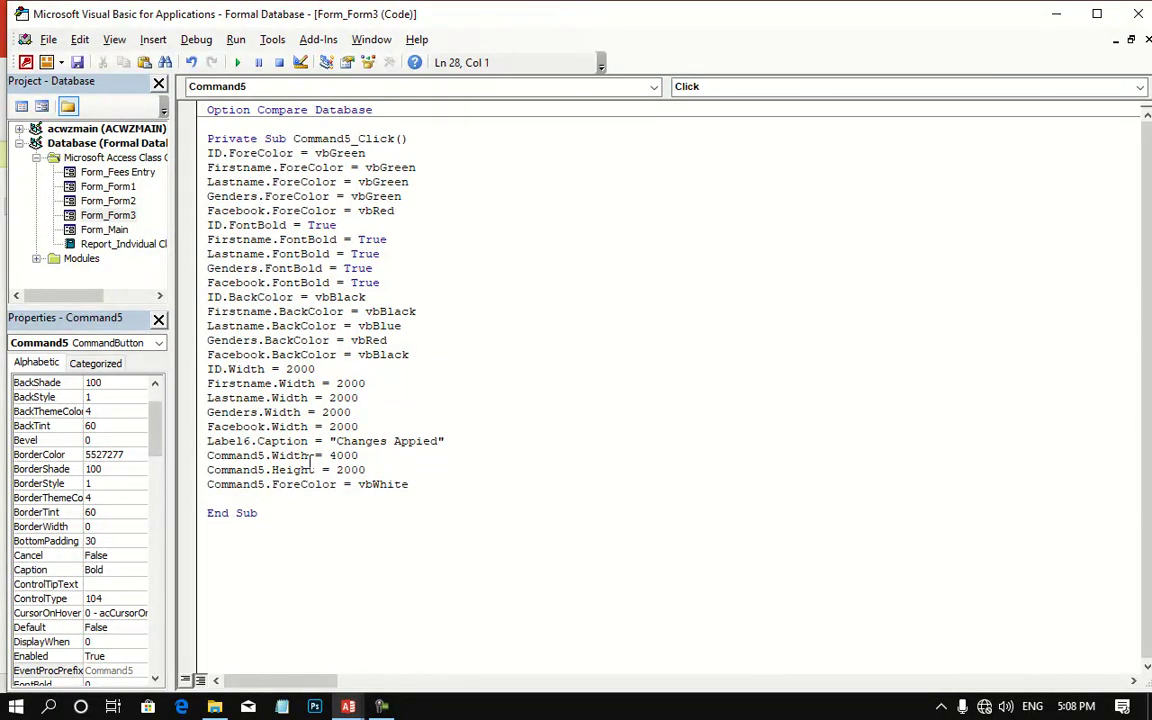
Step: Add Command5.BackColor = vbBlack and Command5.FontName = "Impact" lines to the Bold click code
type("Command")
type("5.")
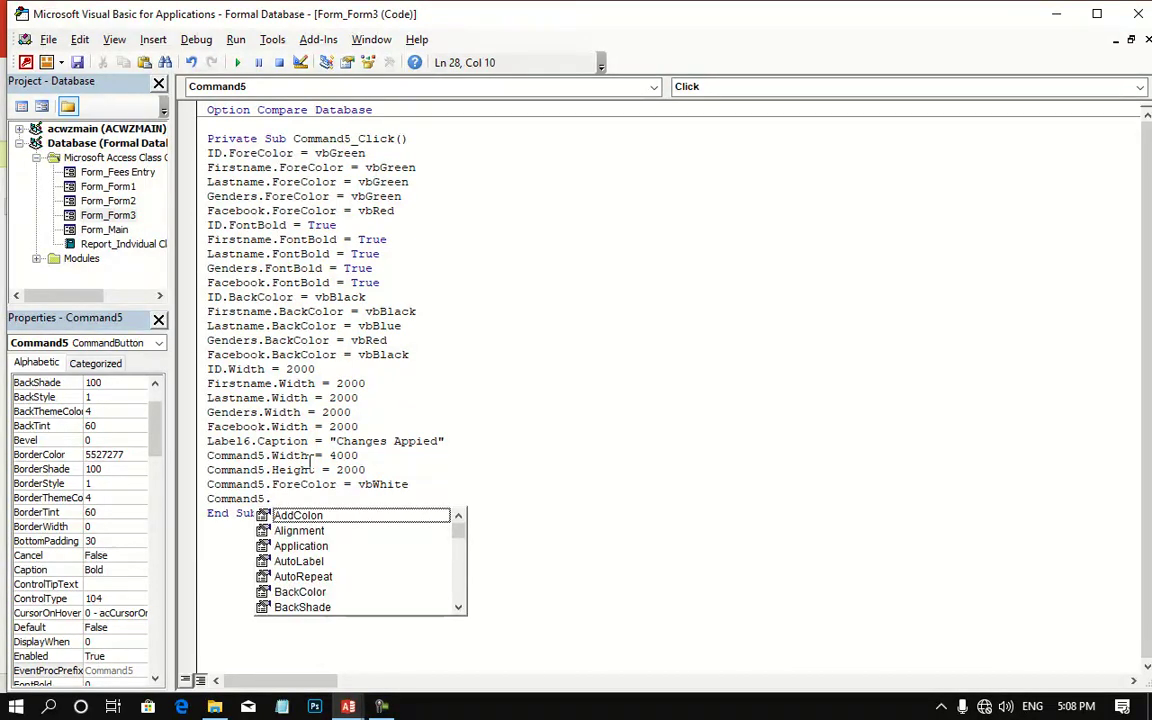
type("back")
key("Tab")
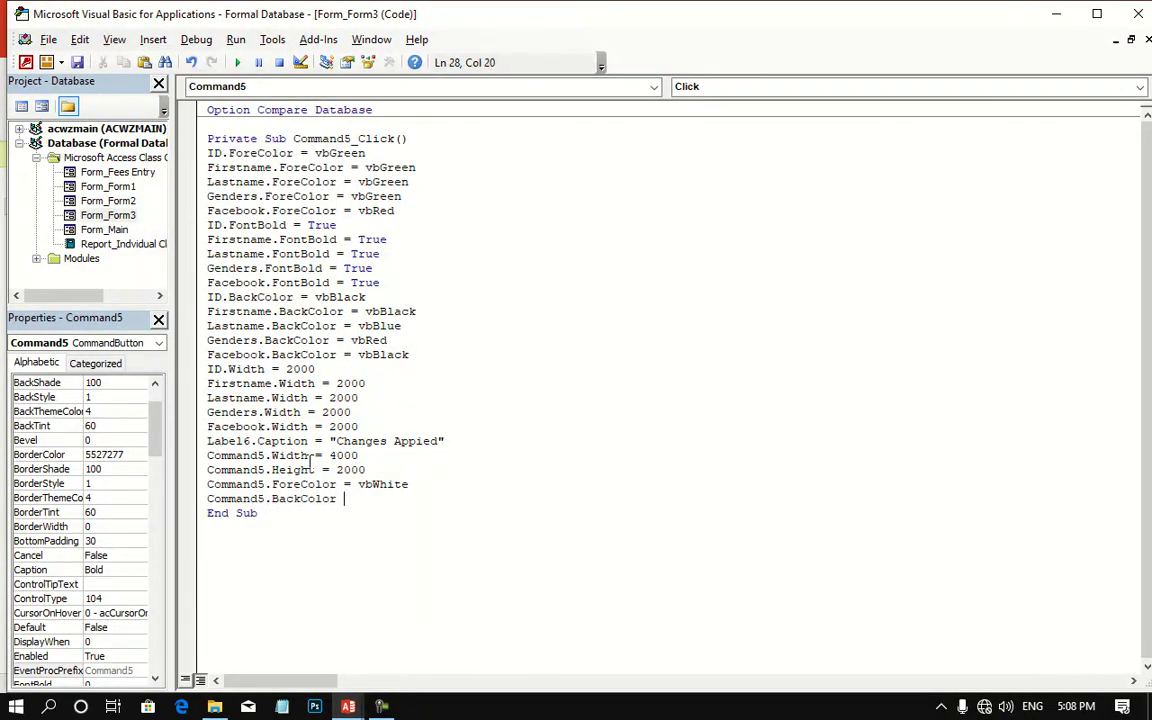
type("= ")
type("VB")
type("Black")
key("Return")
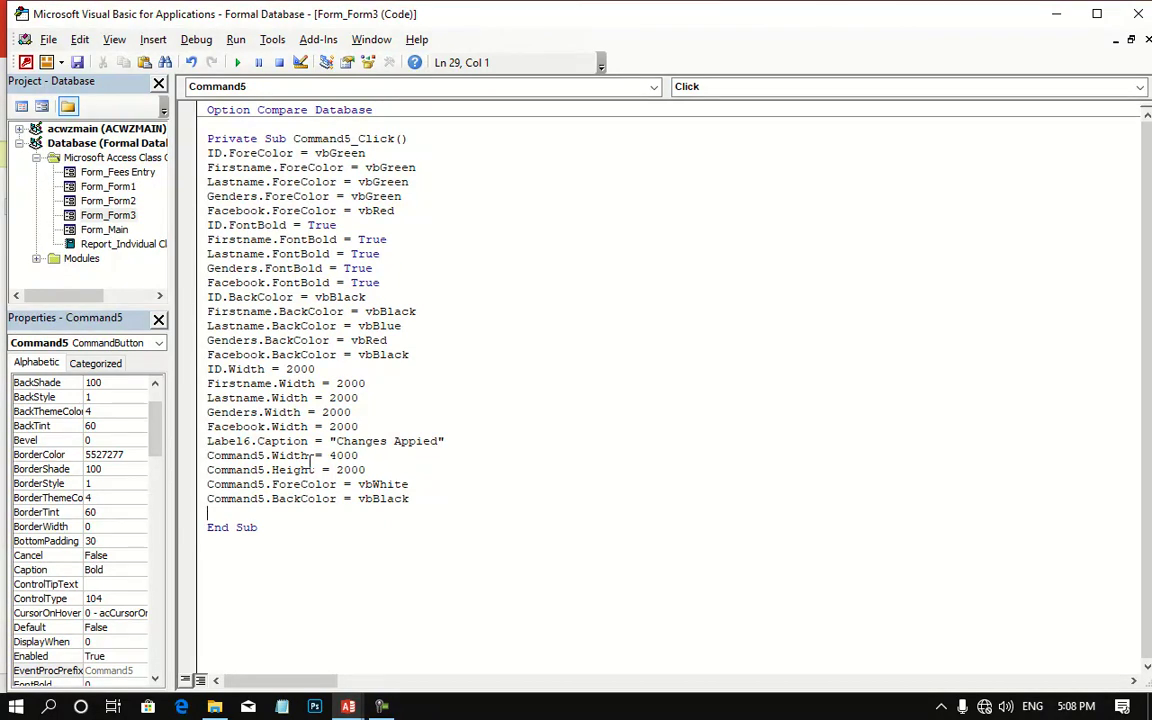
type("Co")
type("mmand")
type("5.fon")
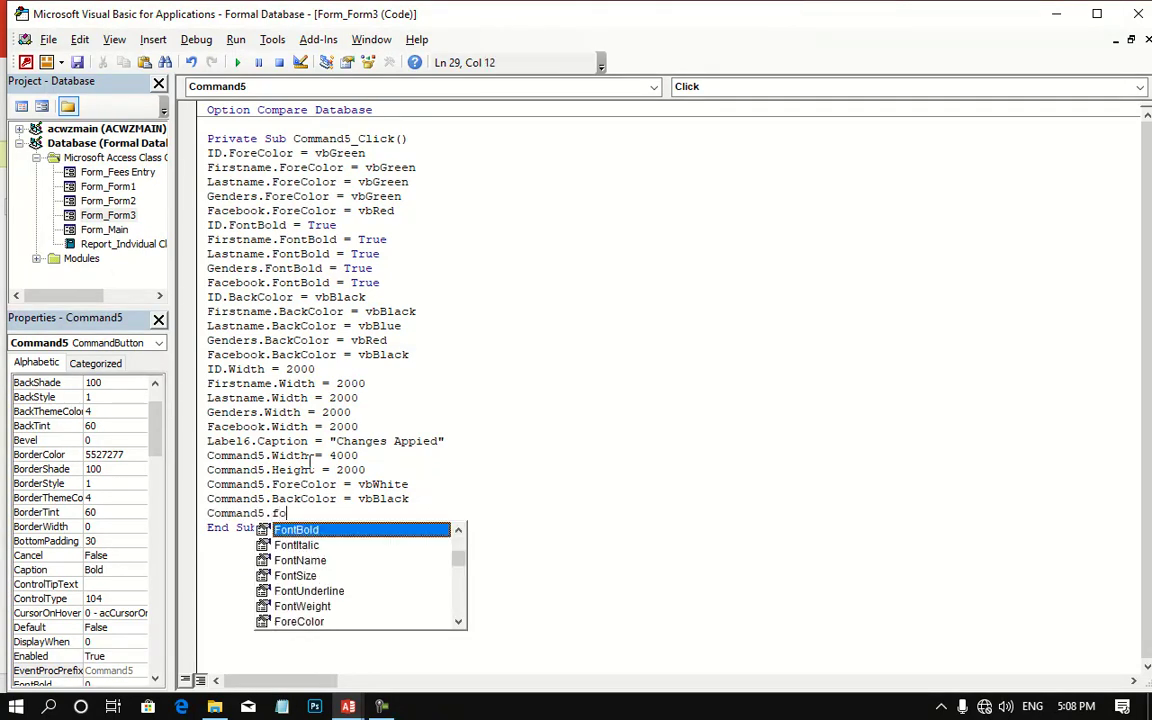
key("Down")
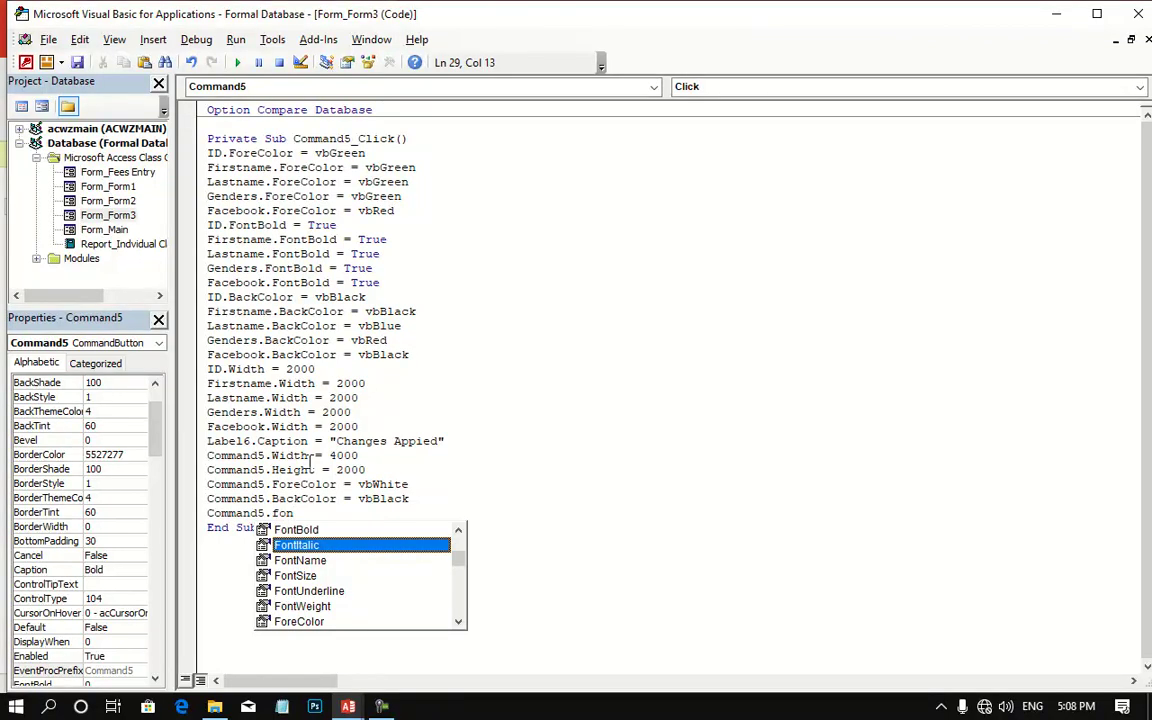
key("Down")
key("Tab")
type("= ")
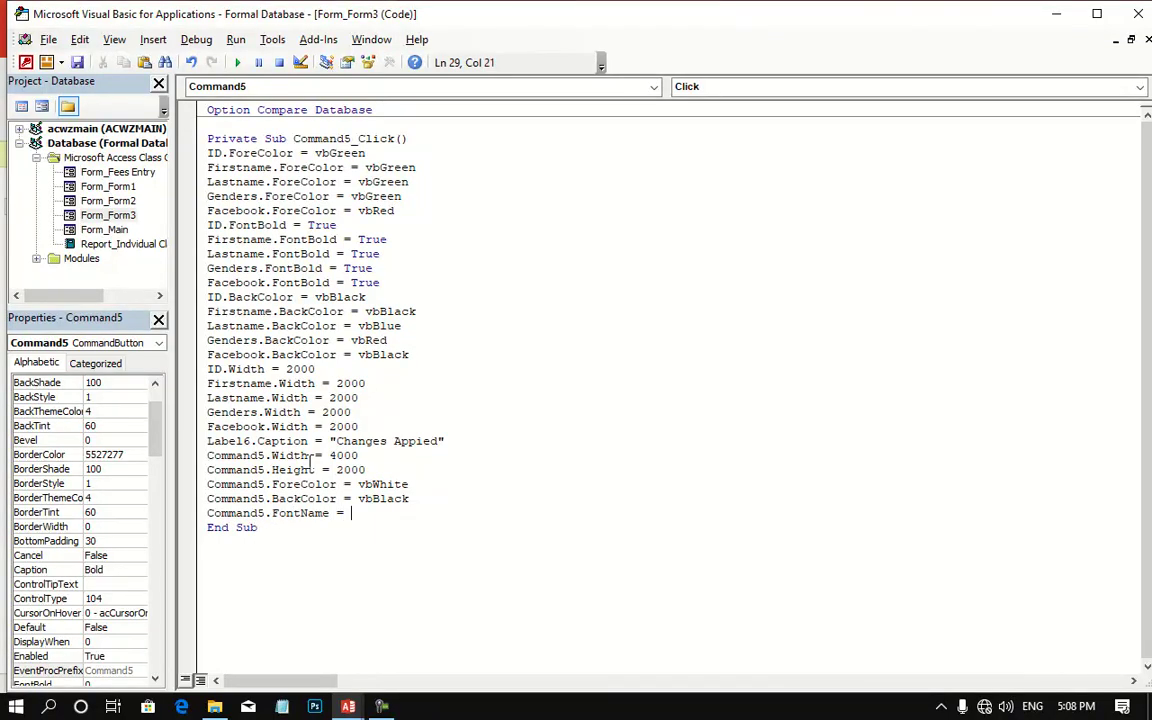
type("\"Im")
type("pact")
type("\"")
key("Return")
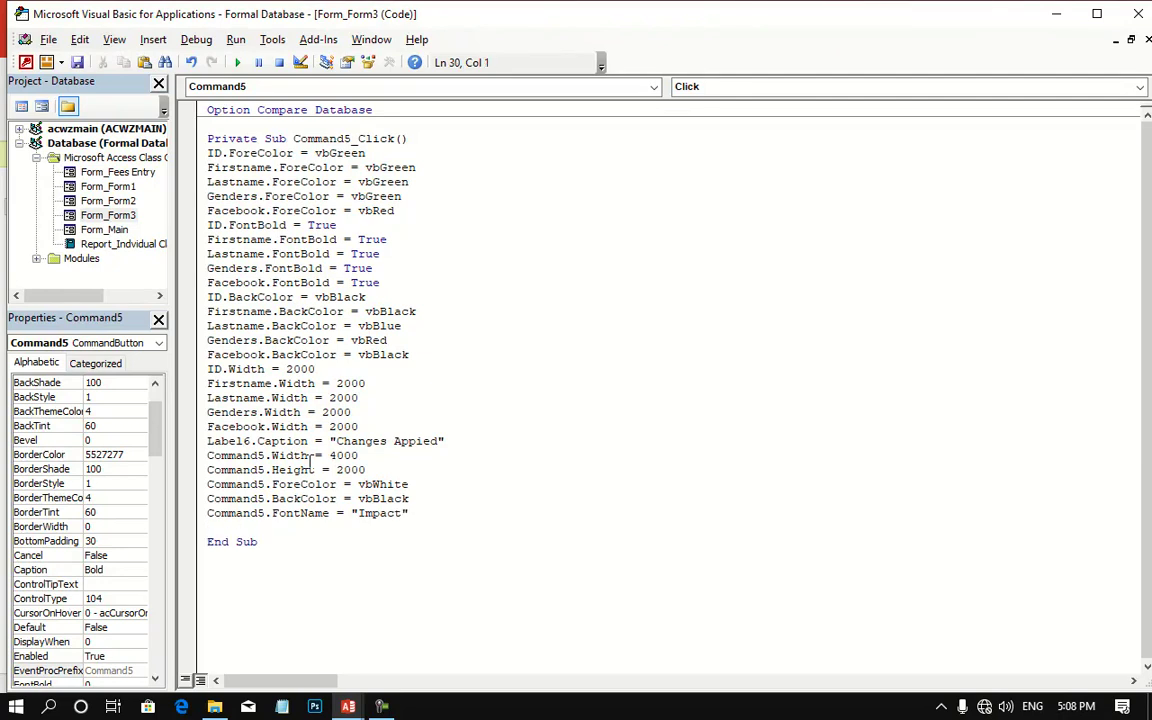
Step: Add a Command5.FontSize = 70 line, then return to Access
type("Cma")
key("BackSpace")
key("BackSpace")
type("omm")
type("ad5")
type(".")
key("BackSpace")
key("BackSpace")
key("BackSpace")
type("nd5")
type(".fon")
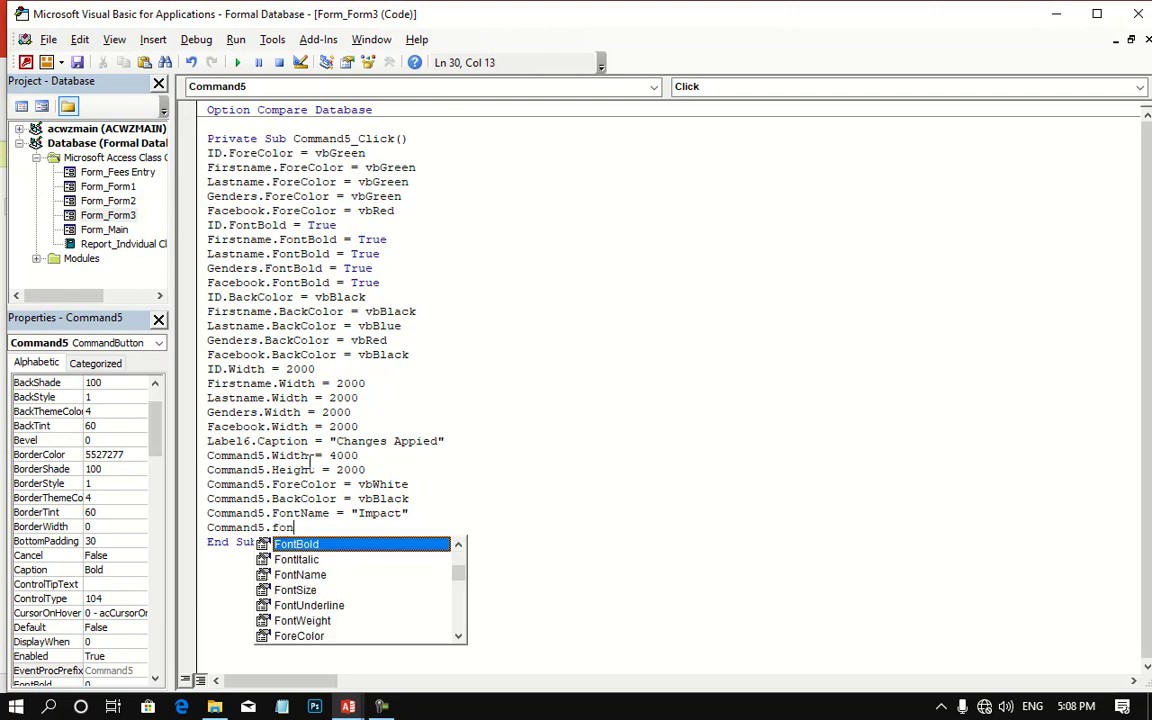
key("Down")
key("Down")
key("Down")
key("Tab")
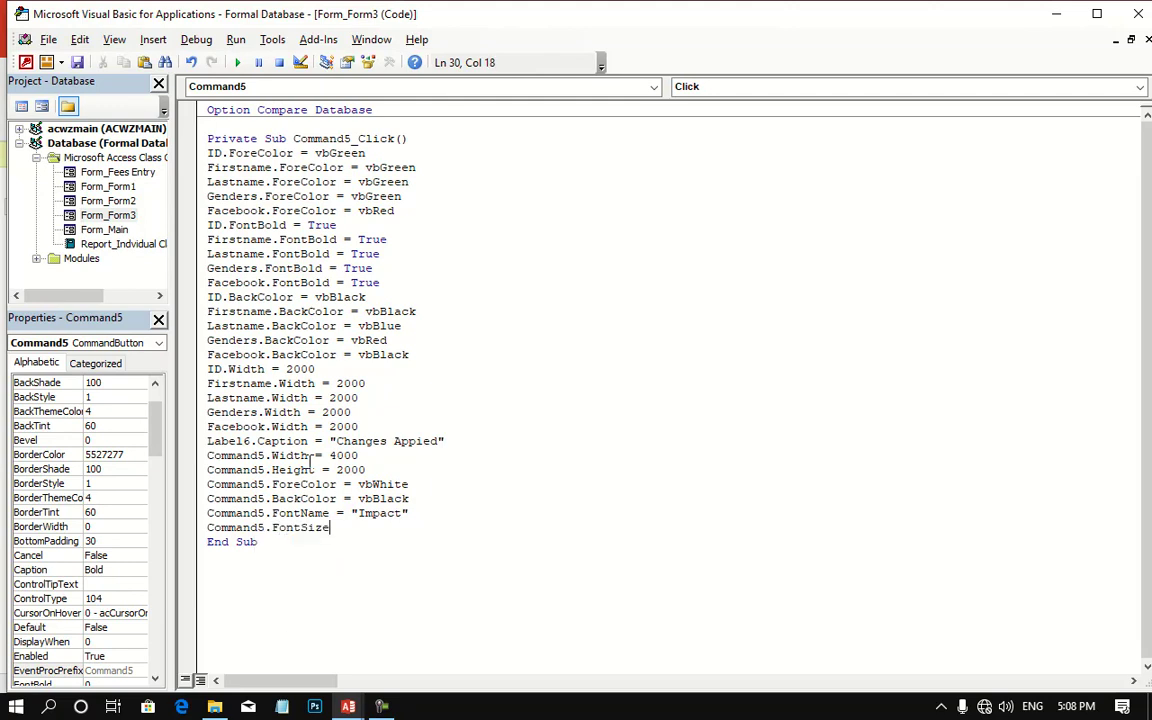
type("= ")
type("70")
key("Return")
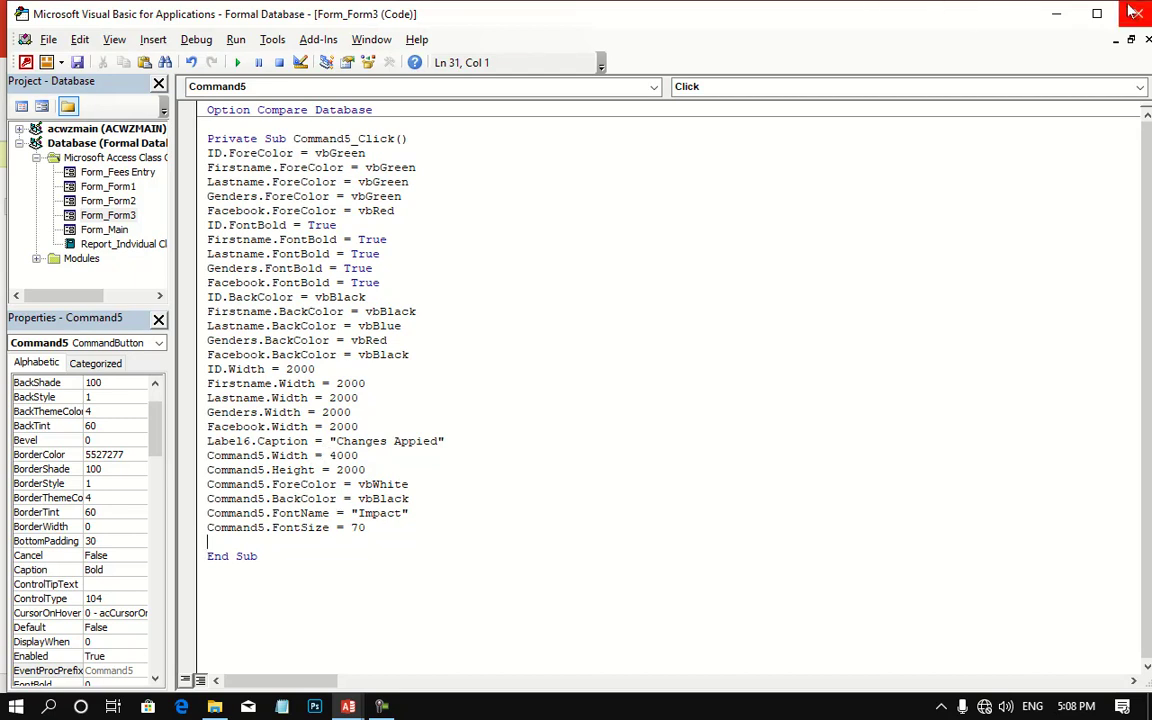
key("alt+F11")
Step: Run Form3 in Form View and test Bold twice; the button becomes large, black and Impact-styled
left_click(24, 78)
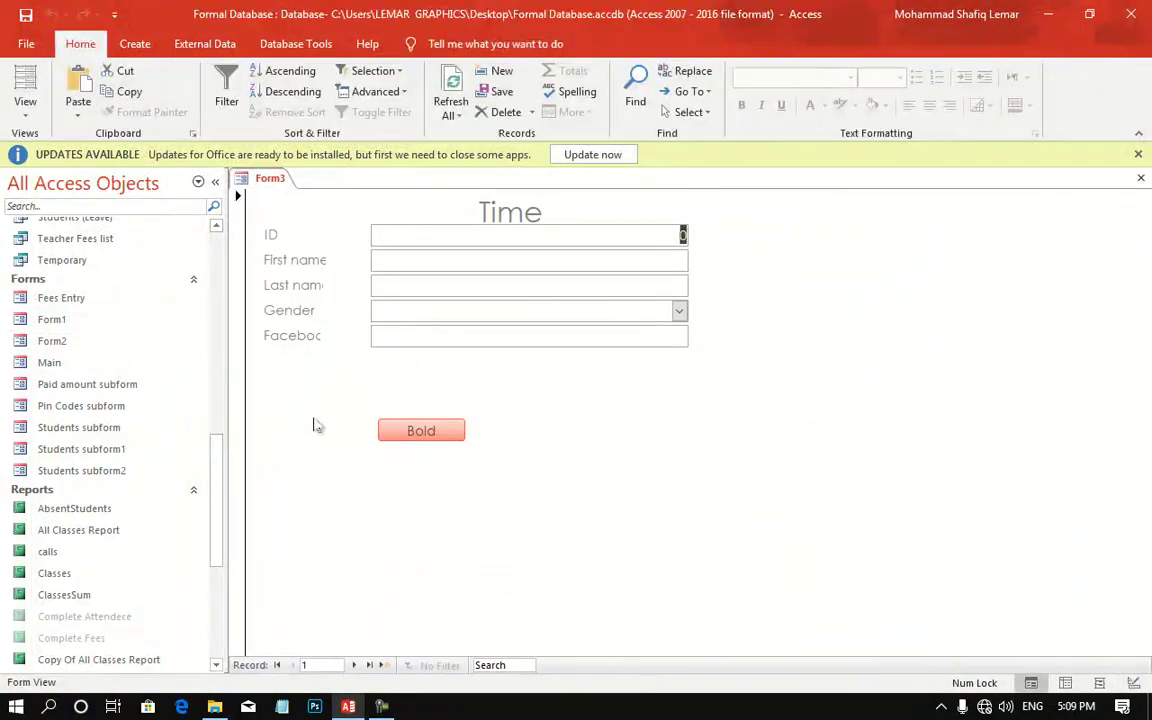
left_click(422, 430)
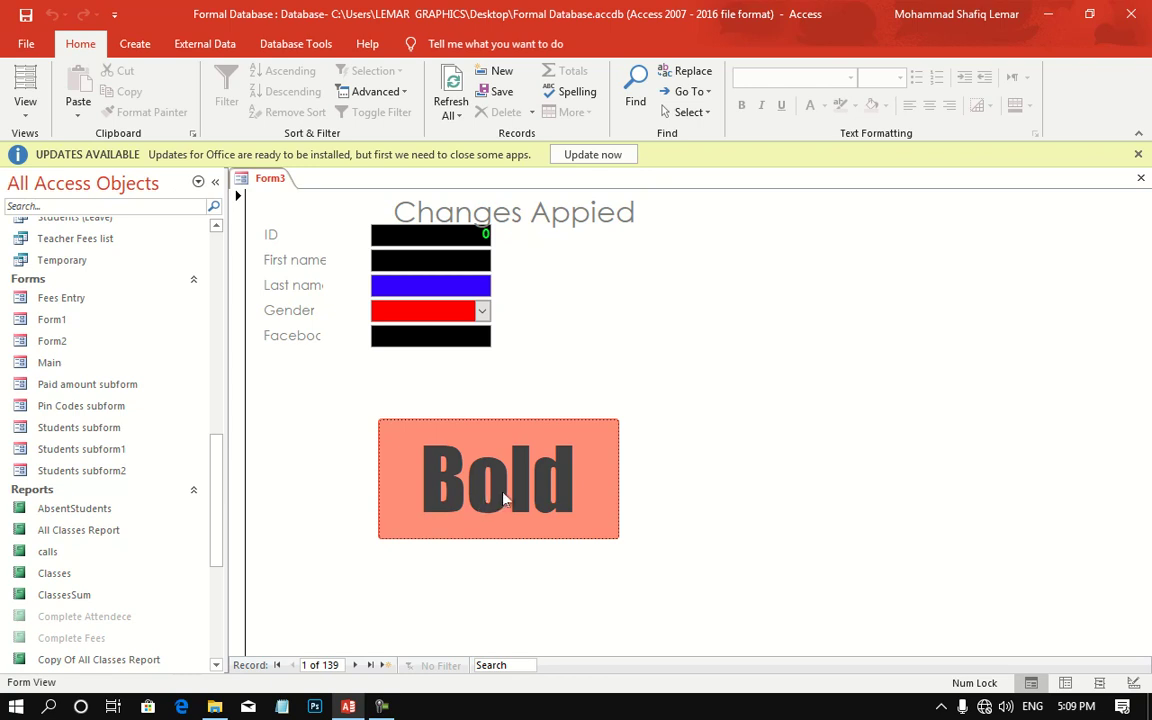
left_click(25, 110)
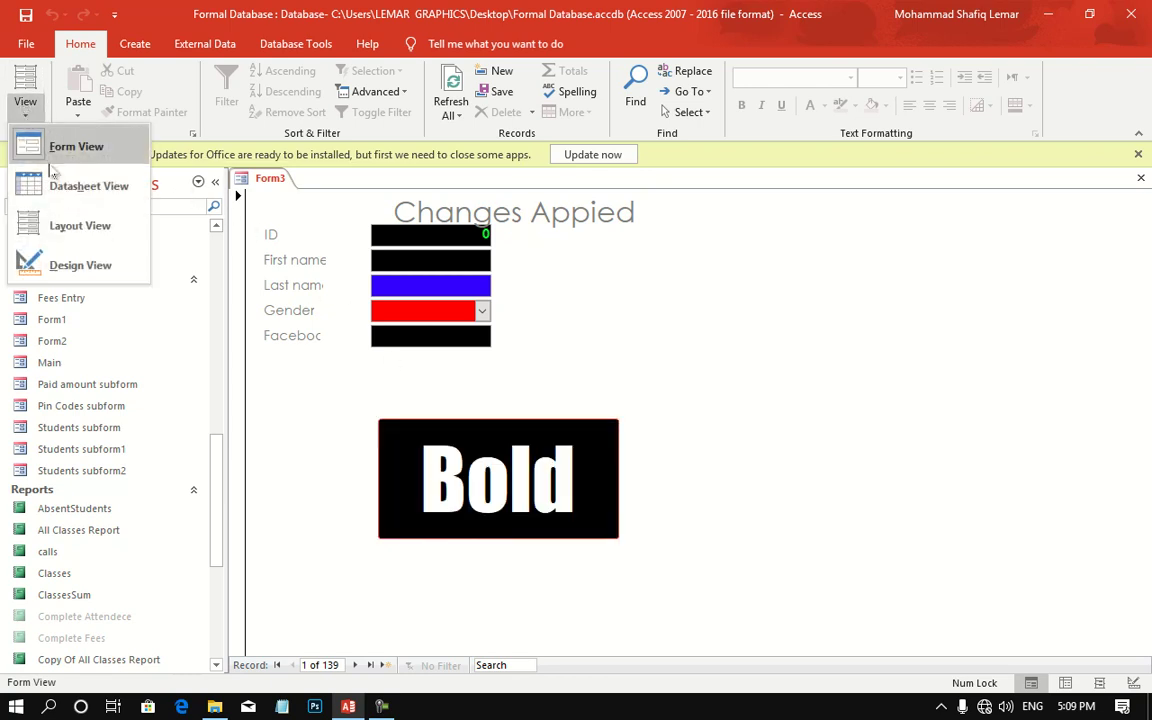
left_click(66, 268)
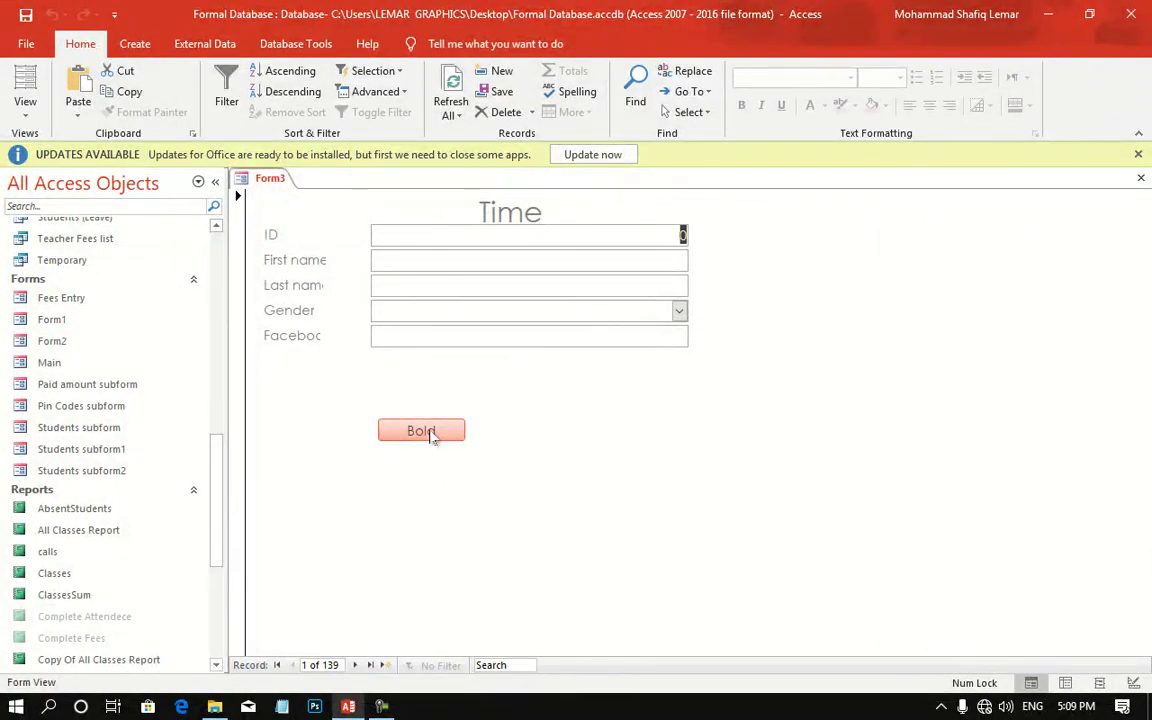
left_click(432, 433)
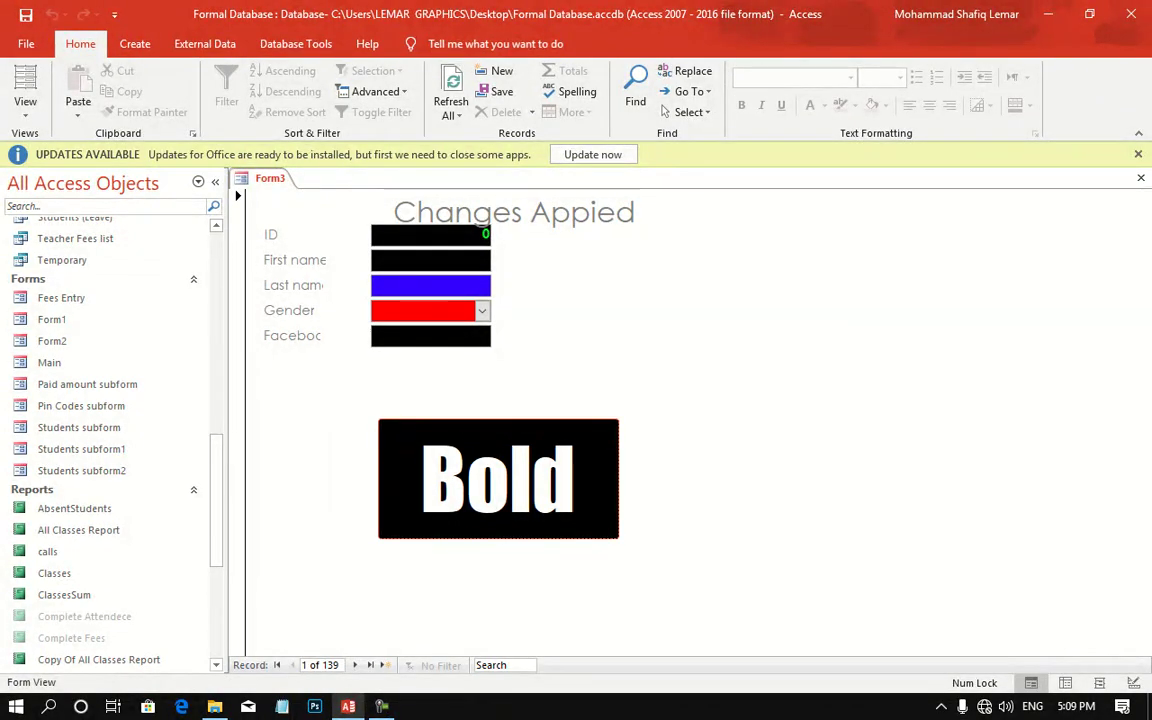
right_click(641, 342)
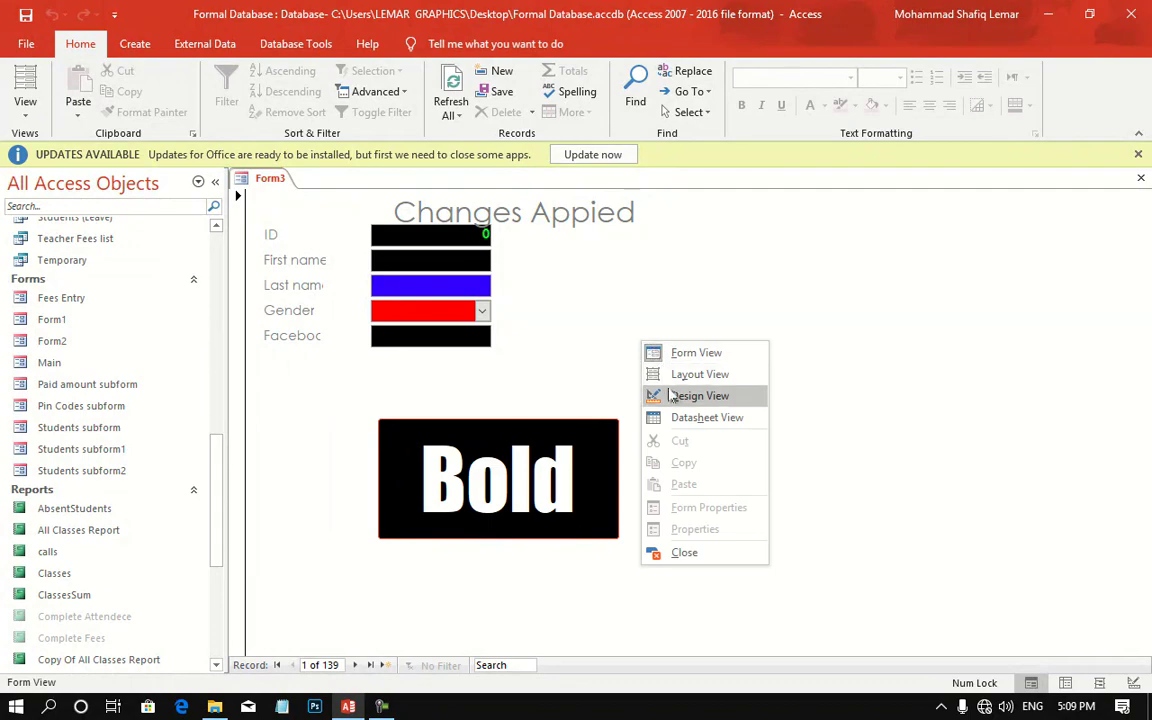
Step: Return Form3 to Design View and open the Bold button's click event code
left_click(700, 396)
right_click(430, 469)
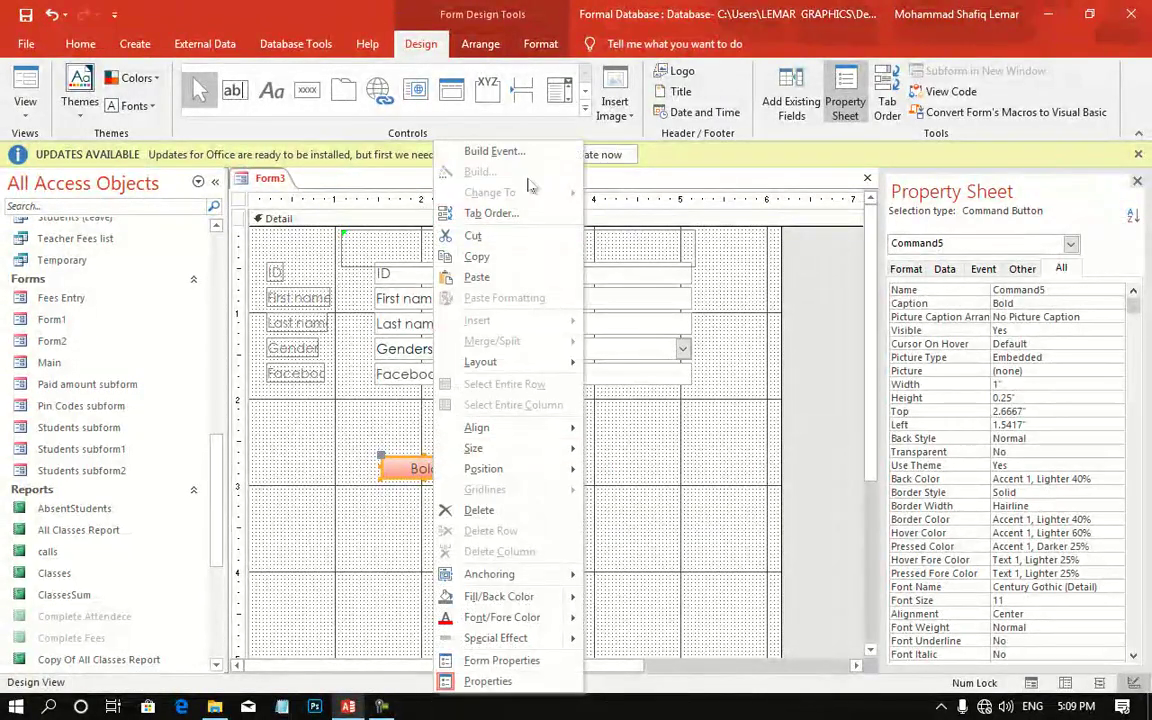
left_click(494, 151)
left_click(318, 545)
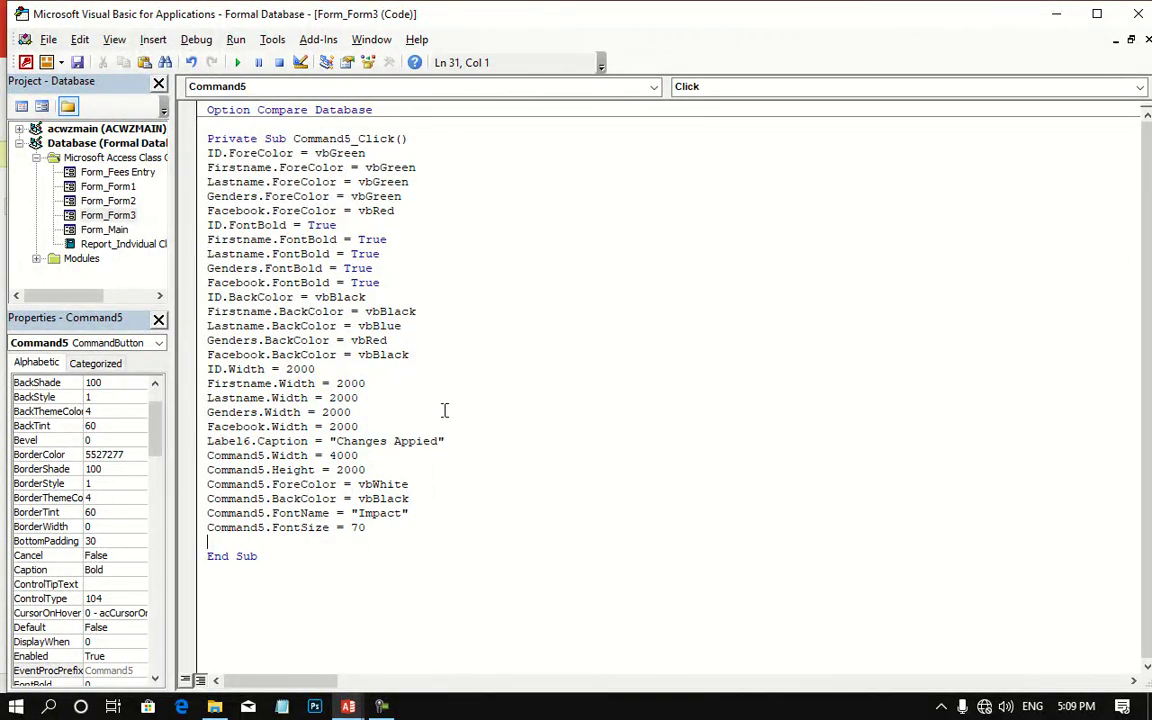
Step: Add Detail.BackColor = QBColor(Rnd * 15), then go back to Access and select the Detail section
type("Detai")
type("l")
type(".")
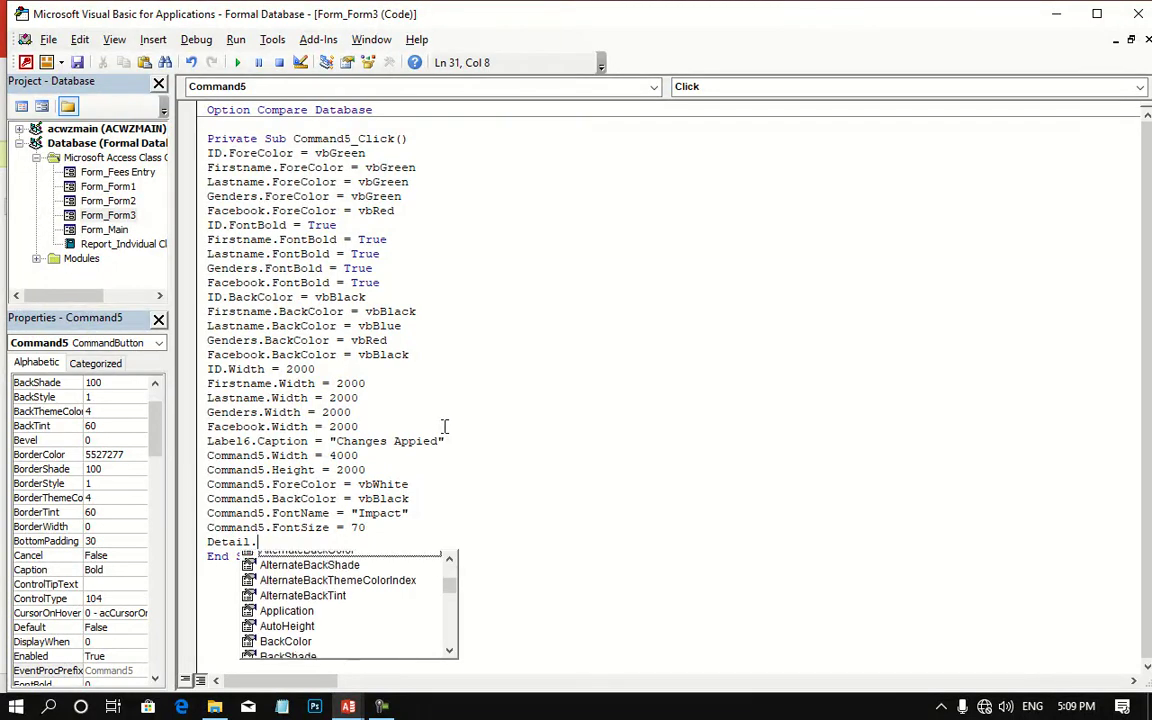
type("back")
key("Tab")
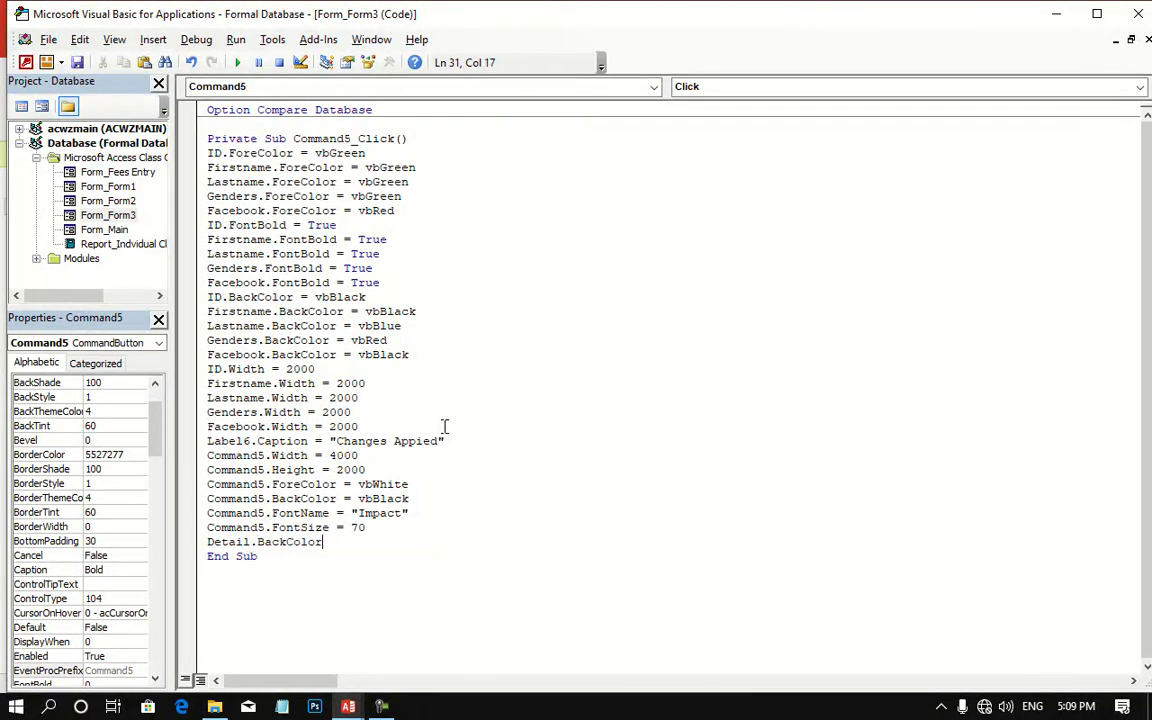
type("=q")
type("bcolor")
type(" (")
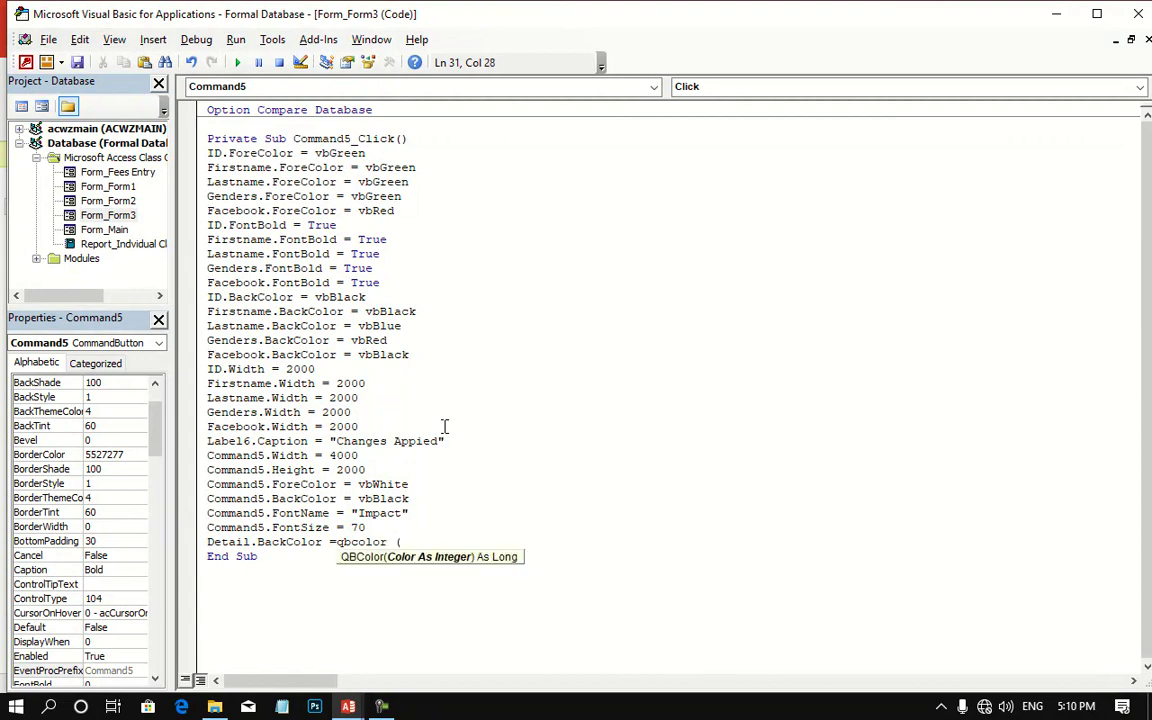
type("rnd")
type("*1")
type("5)")
key("Return")
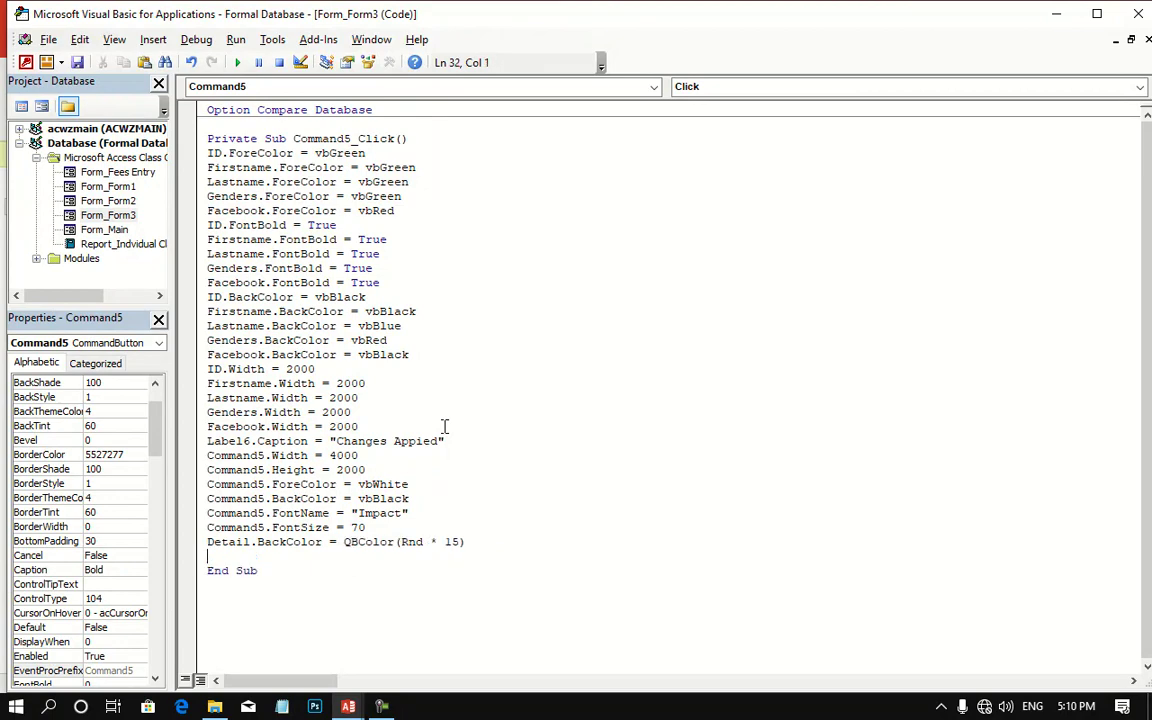
key("BackSpace")
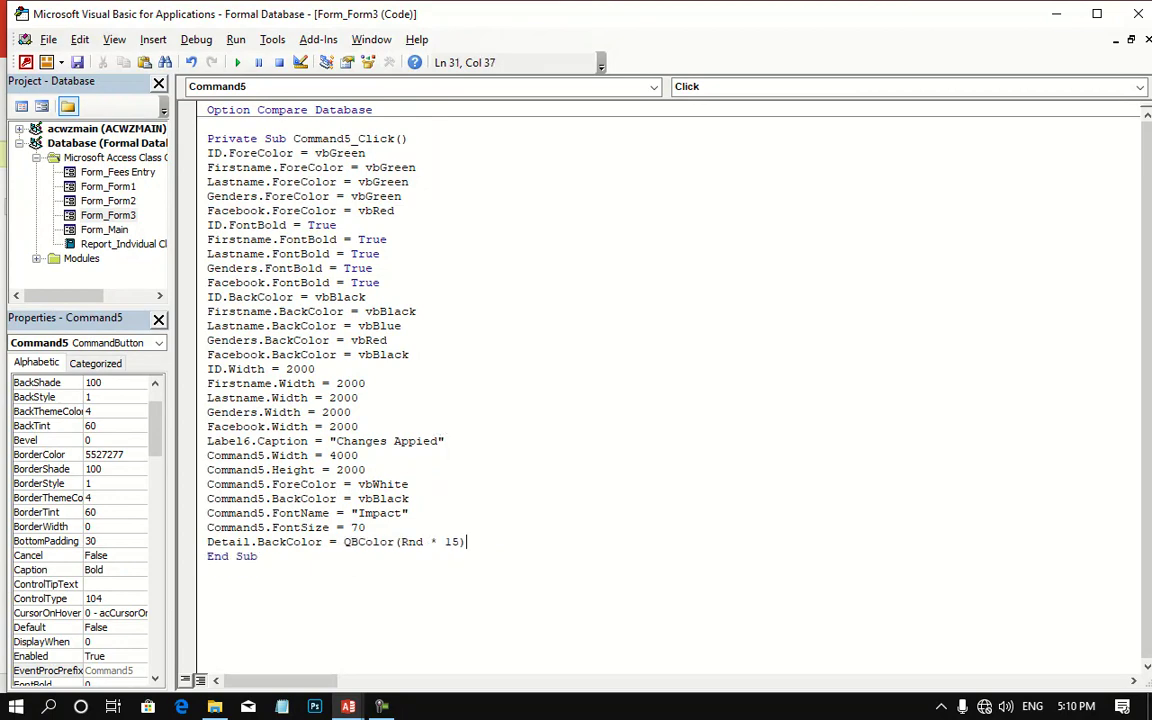
left_click(1056, 14)
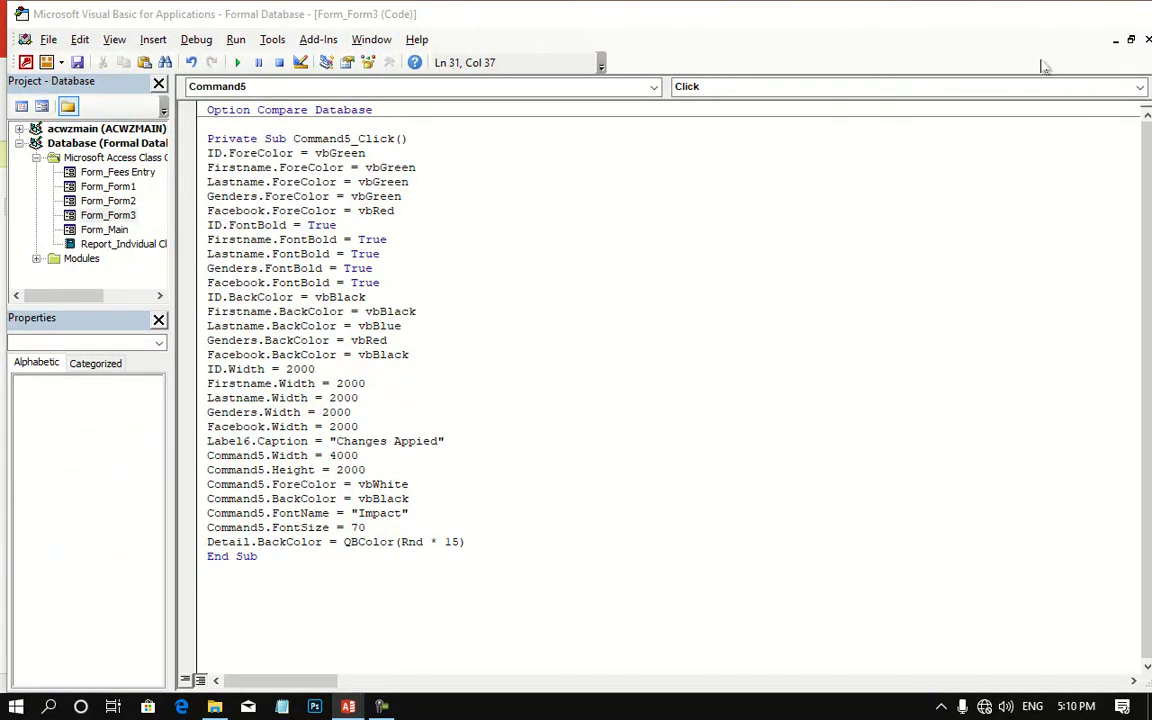
left_click(283, 217)
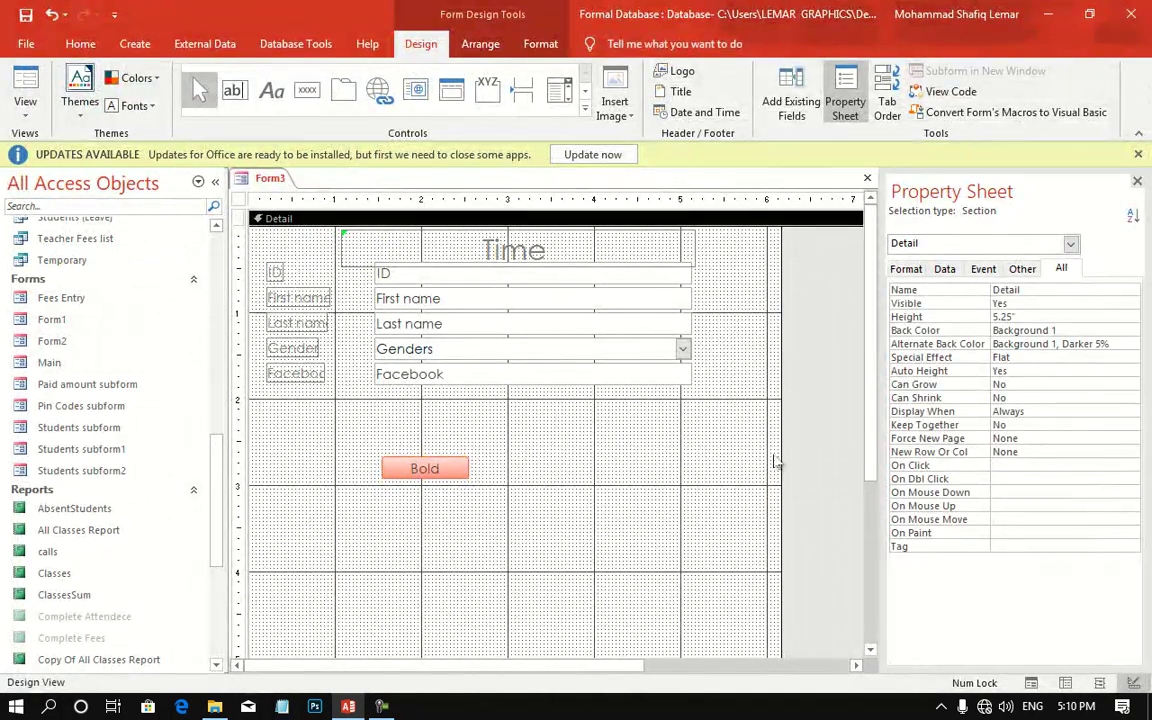
Step: In Form View, click Bold repeatedly; the detail background takes a new random colour, ending olive green
left_click(25, 85)
left_click(420, 432)
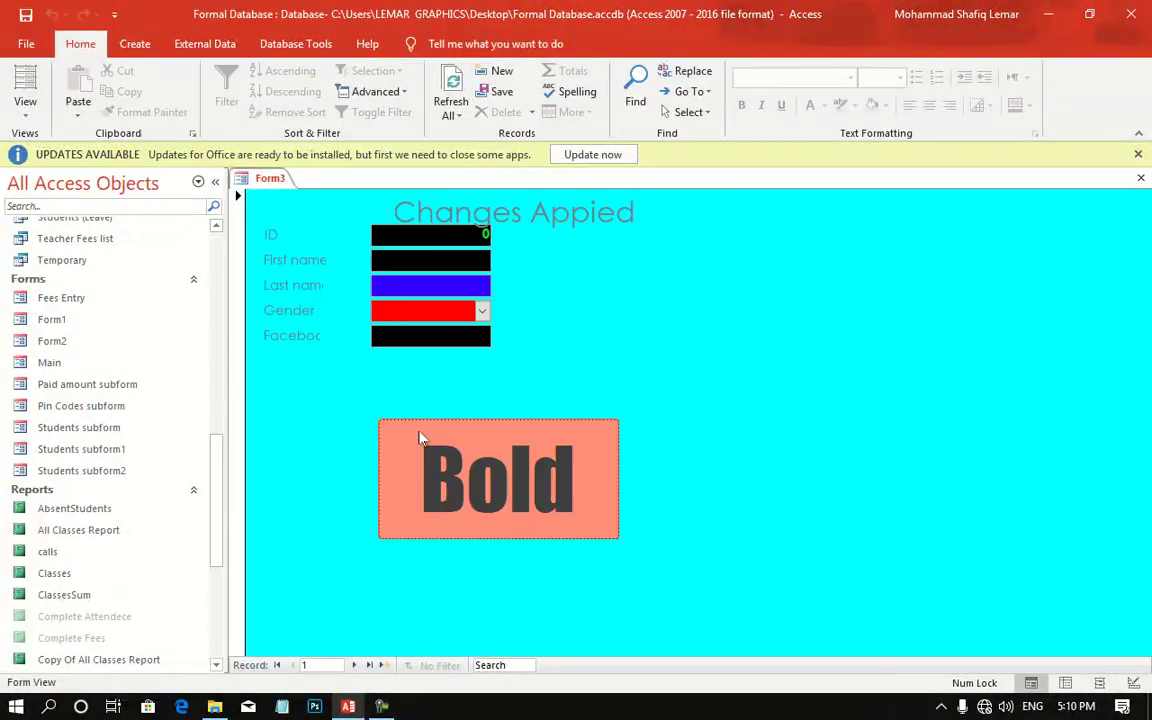
left_click(483, 482)
left_click(498, 476)
left_click(500, 474)
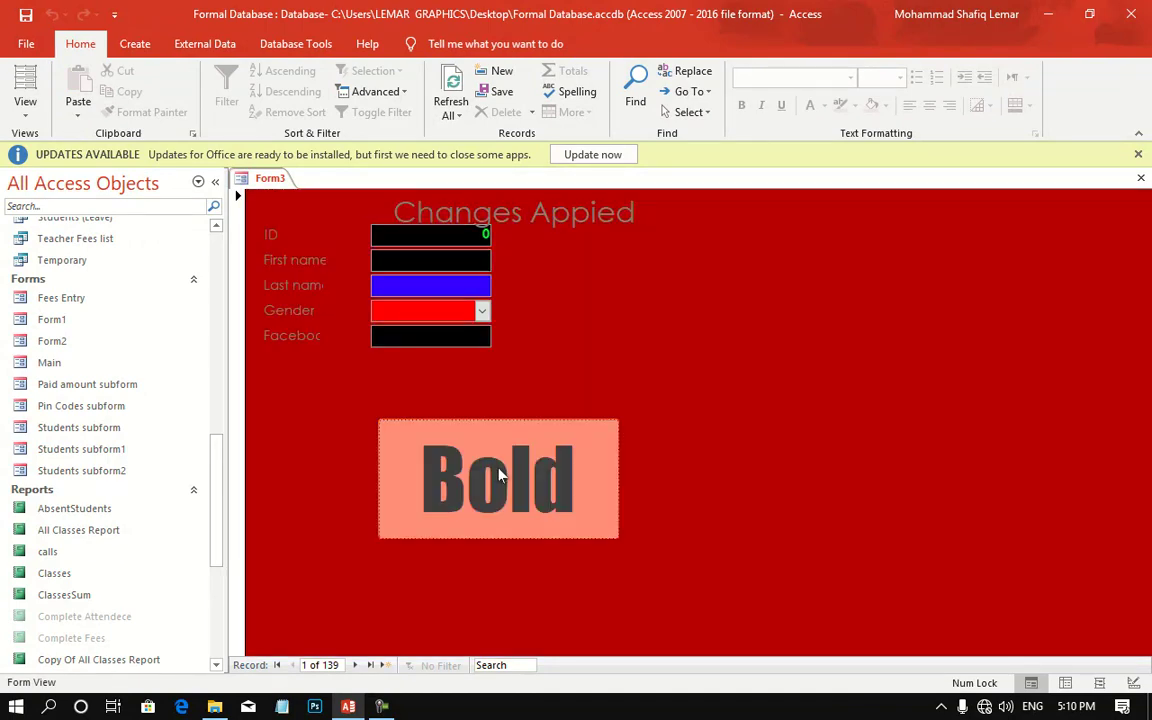
left_click(500, 474)
left_click(500, 474)
left_click(500, 474)
left_click(500, 474)
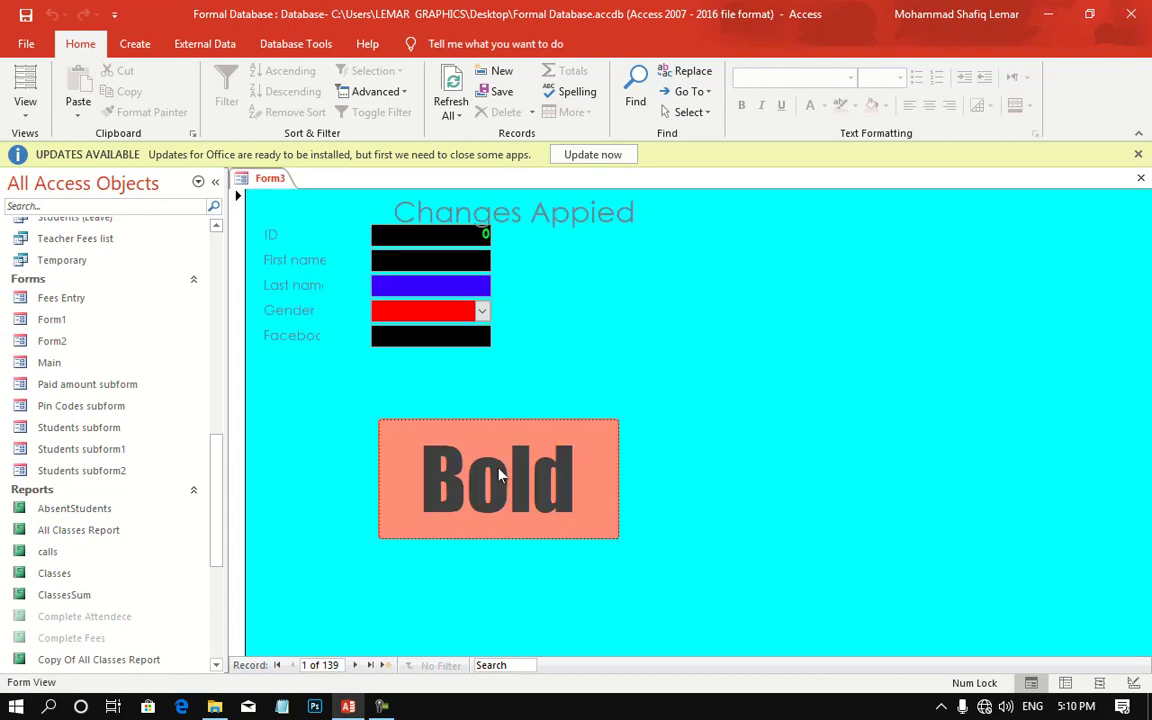
left_click(500, 474)
left_click(500, 474)
left_click(500, 474)
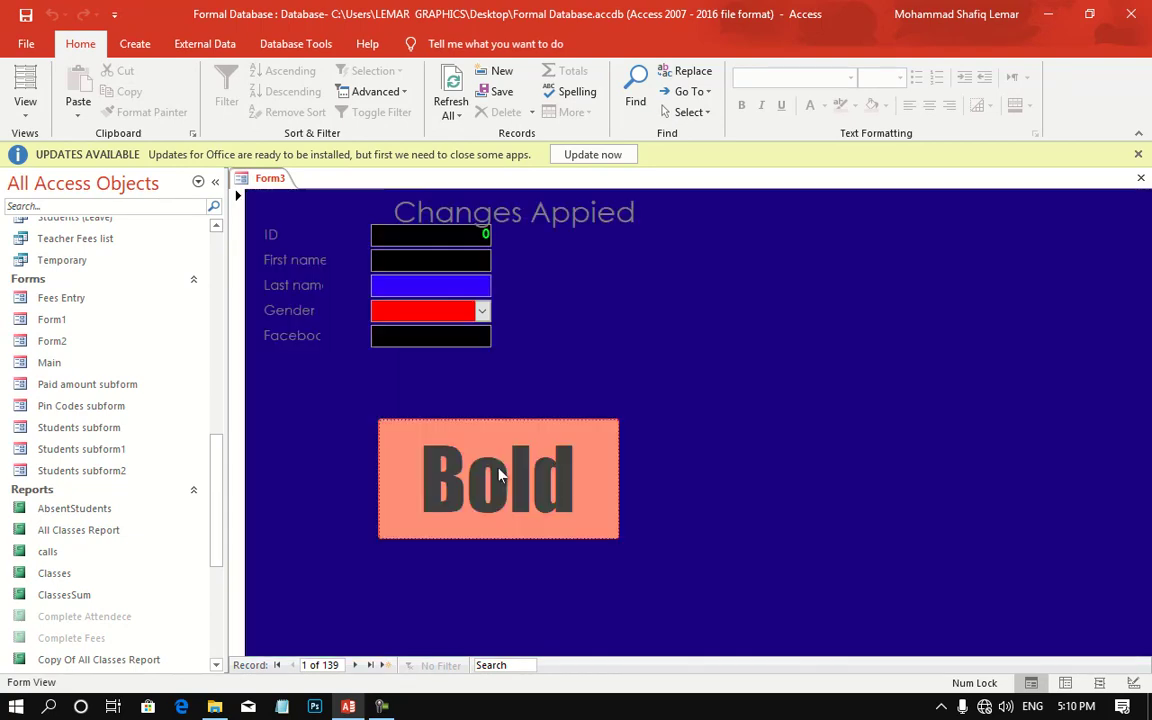
left_click(500, 474)
left_click(500, 474)
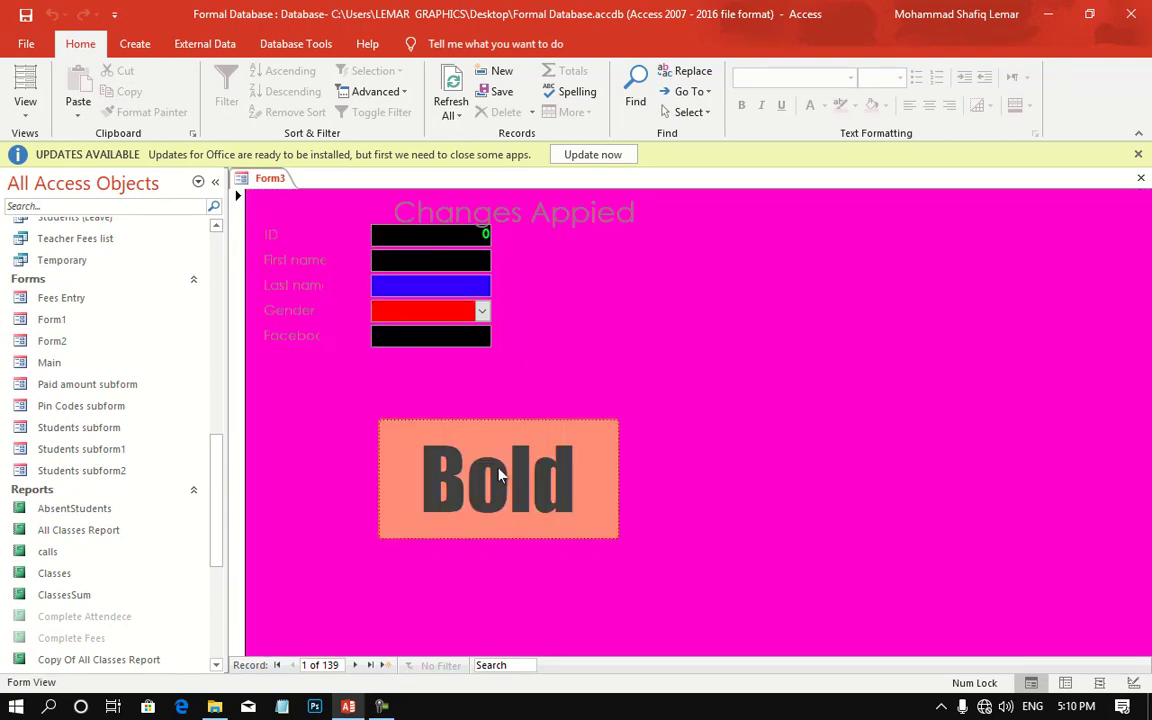
left_click(500, 474)
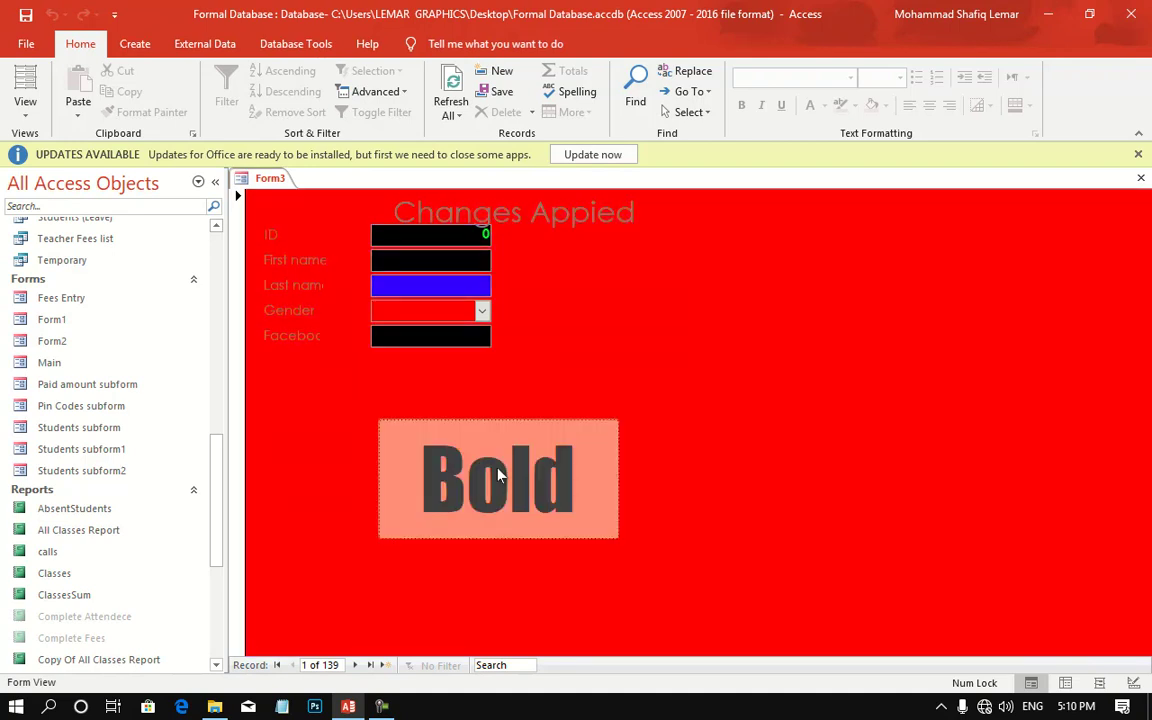
left_click(500, 474)
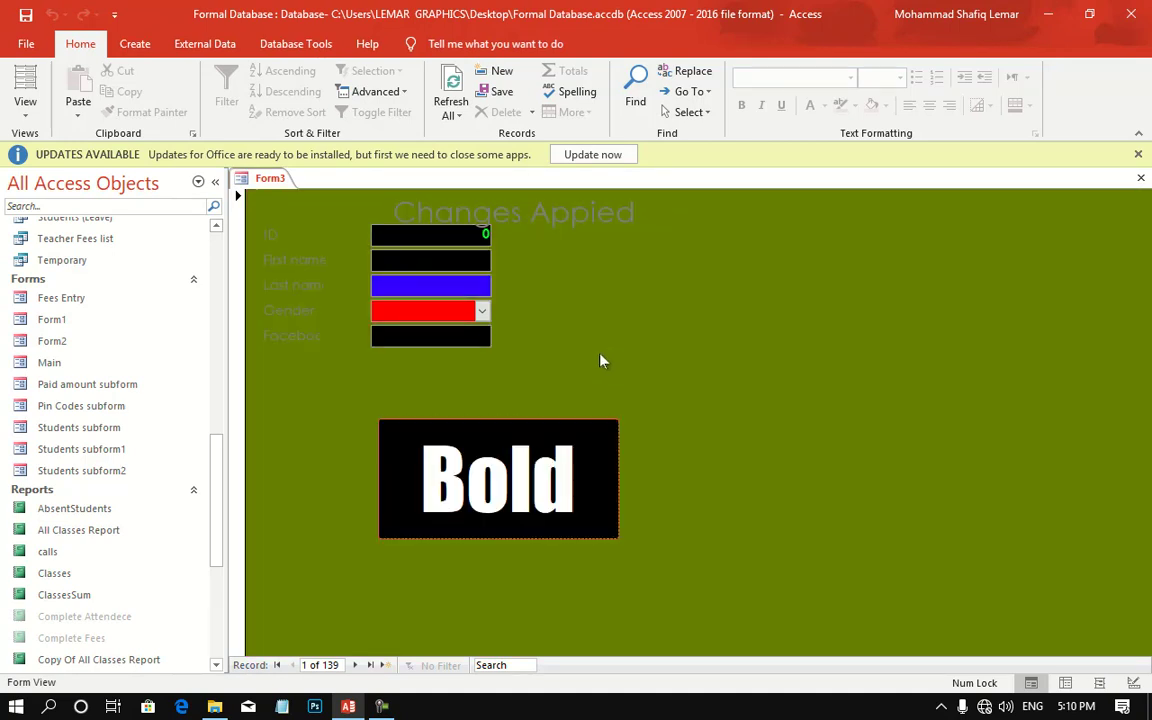
Step: Put Form3 back in Design View and open the Bold button's click event code
right_click(600, 360)
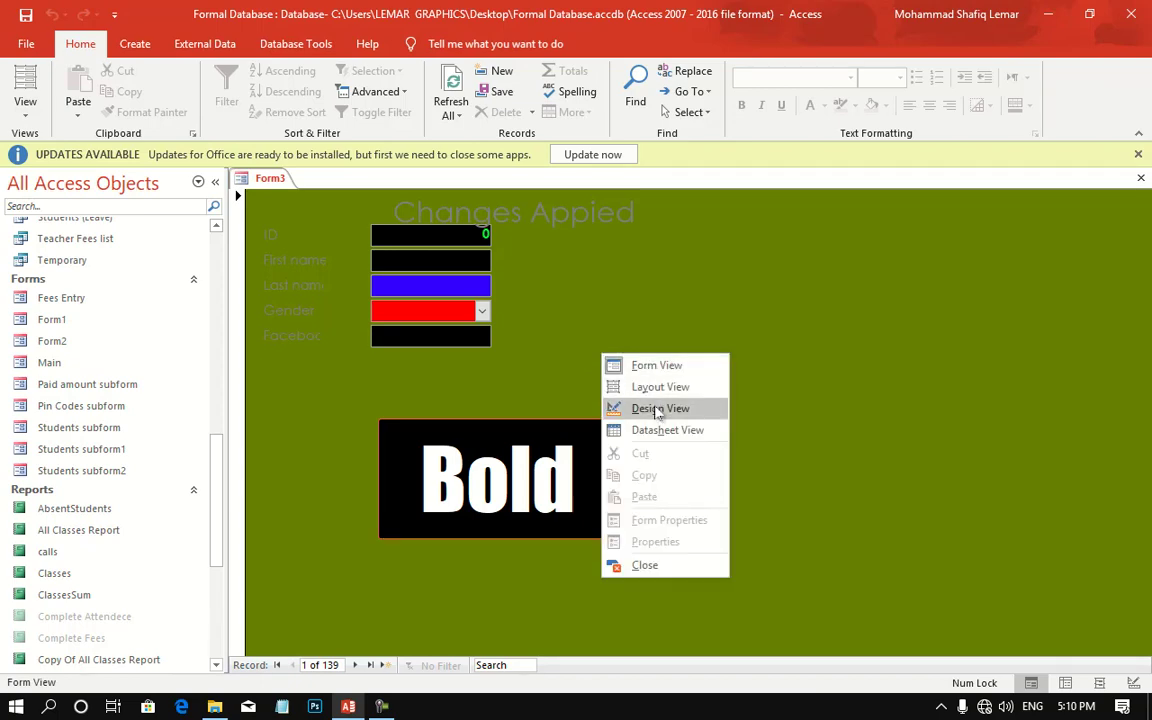
left_click(657, 410)
right_click(449, 469)
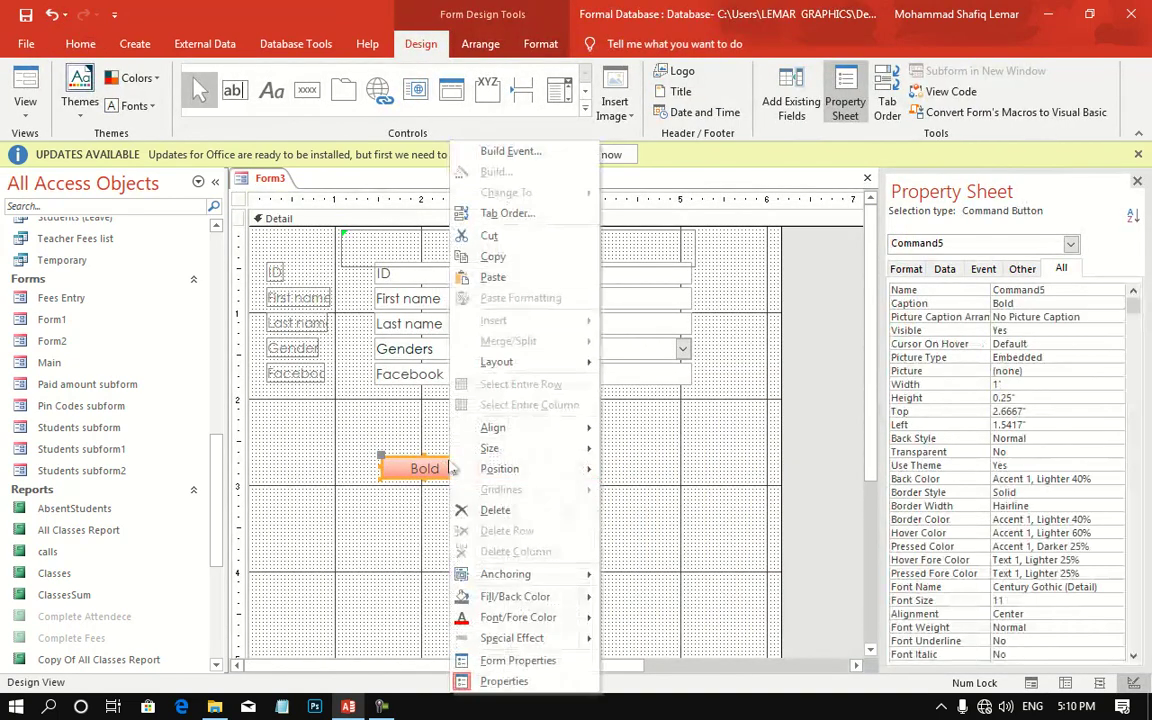
left_click(490, 160)
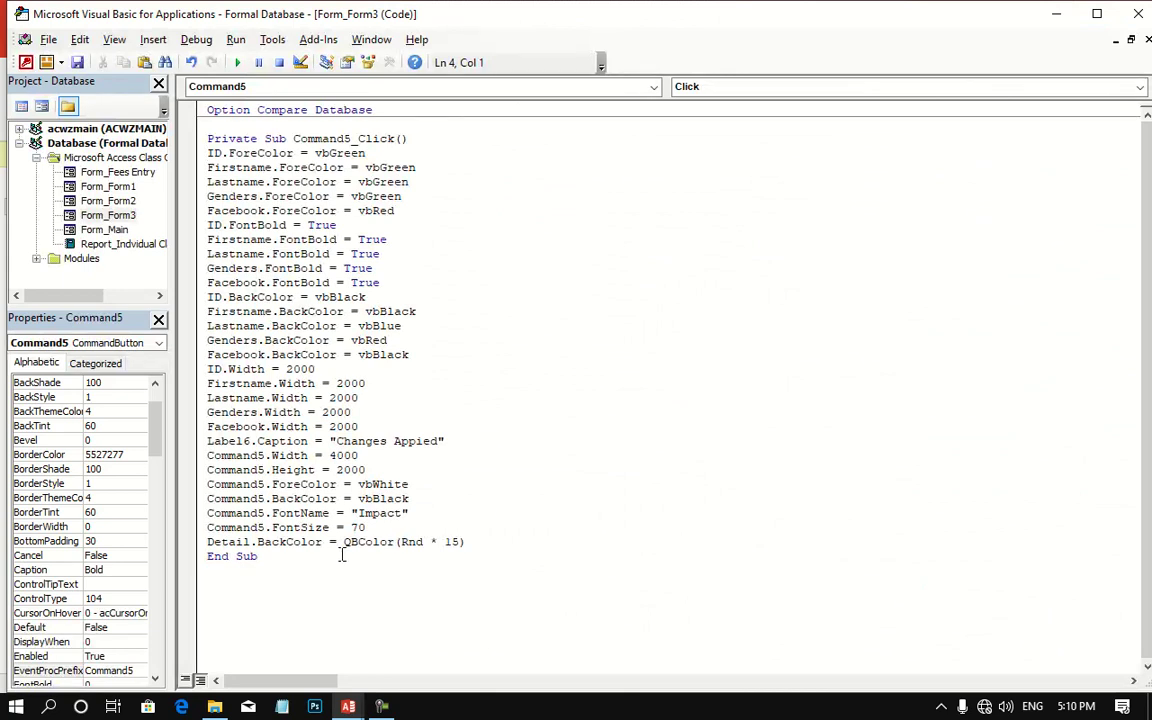
Step: Add Command5.Caption = Date after the background line and switch back to Access
left_click(531, 543)
key("Return")
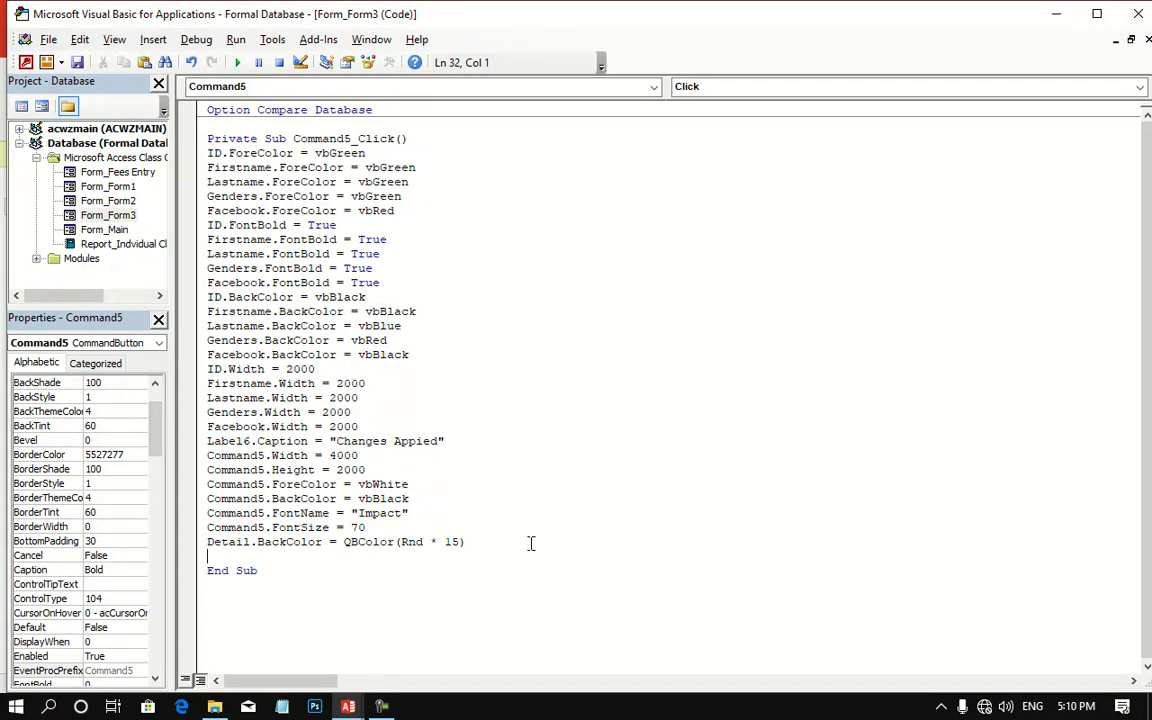
type("Comman")
type("d5.")
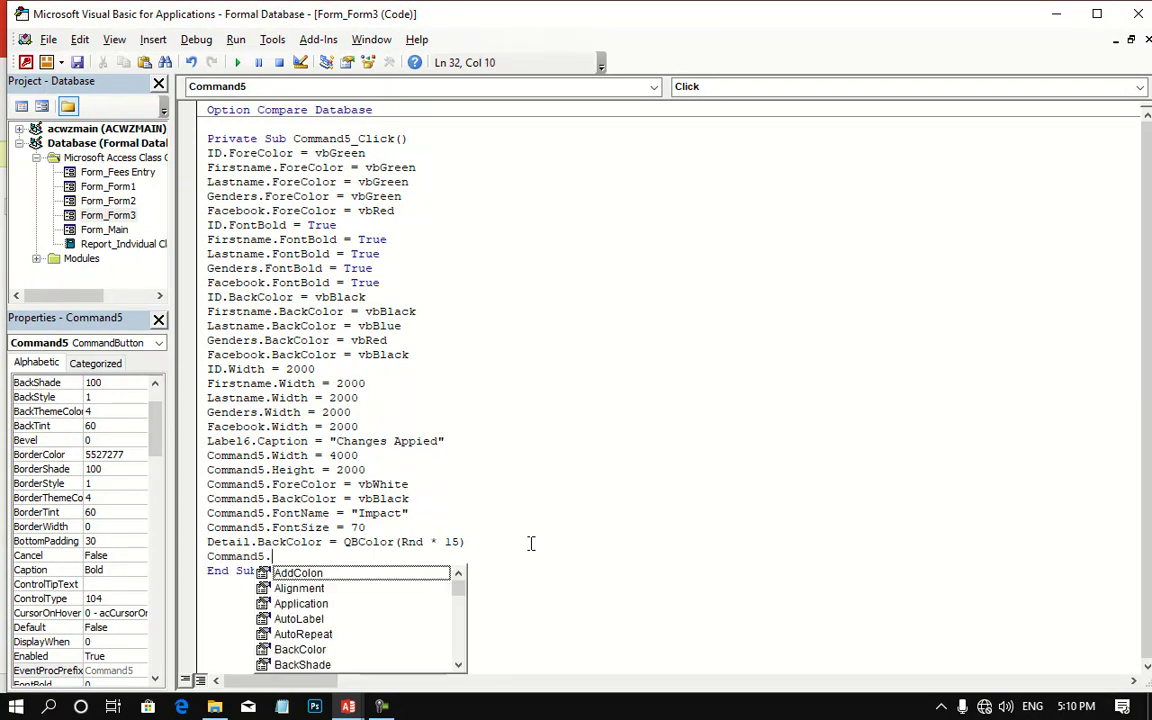
type("cap")
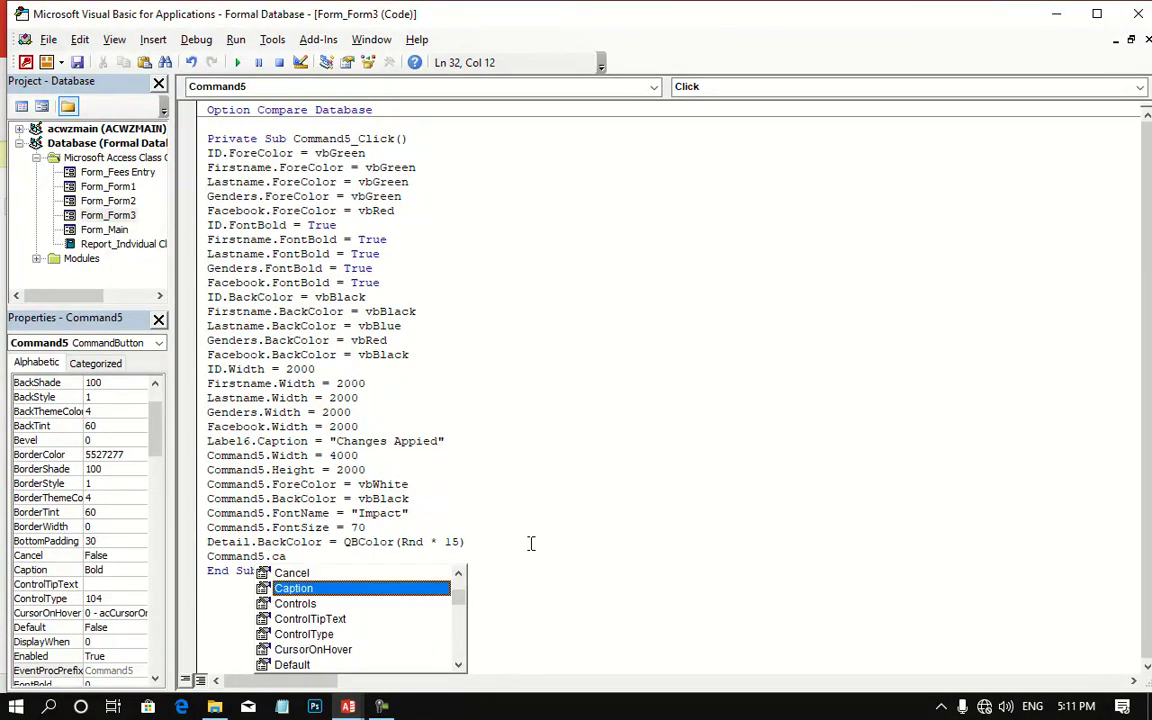
key("Tab")
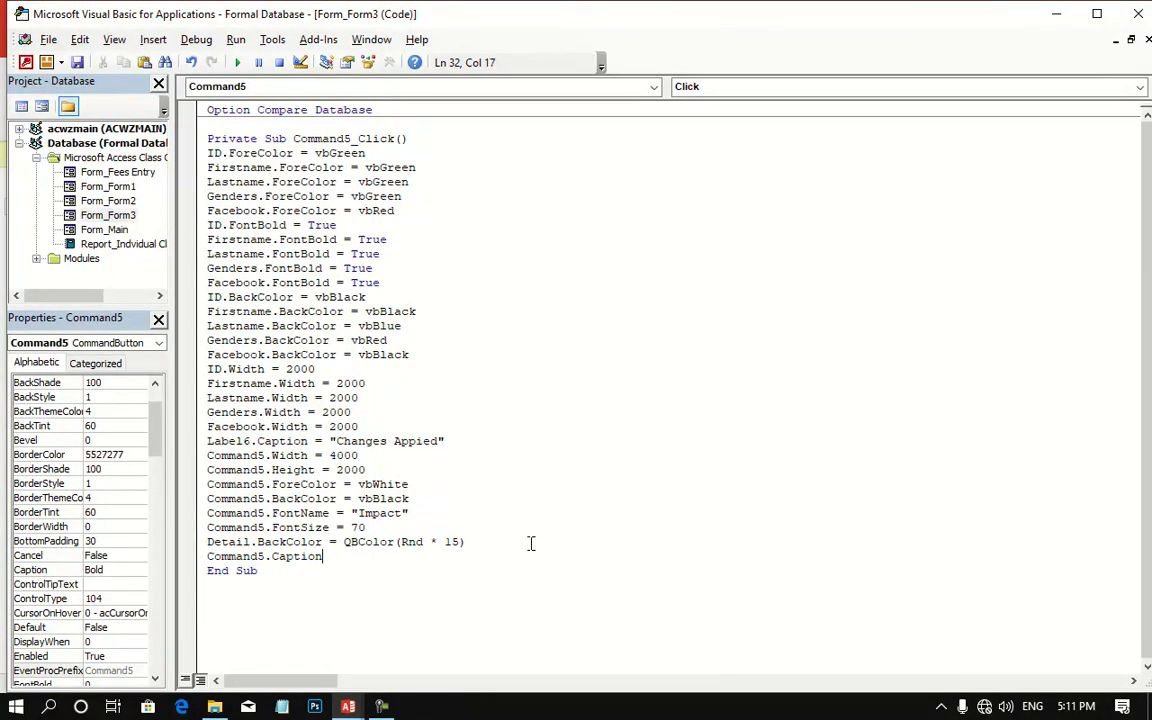
type("= ")
type("Date")
key("Return")
key("BackSpace")
left_click(1116, 20)
left_click(1116, 20)
Step: Run Form3 and click Bold, which shows a cut-off date 3/15/2, then return to Design View
left_click(26, 88)
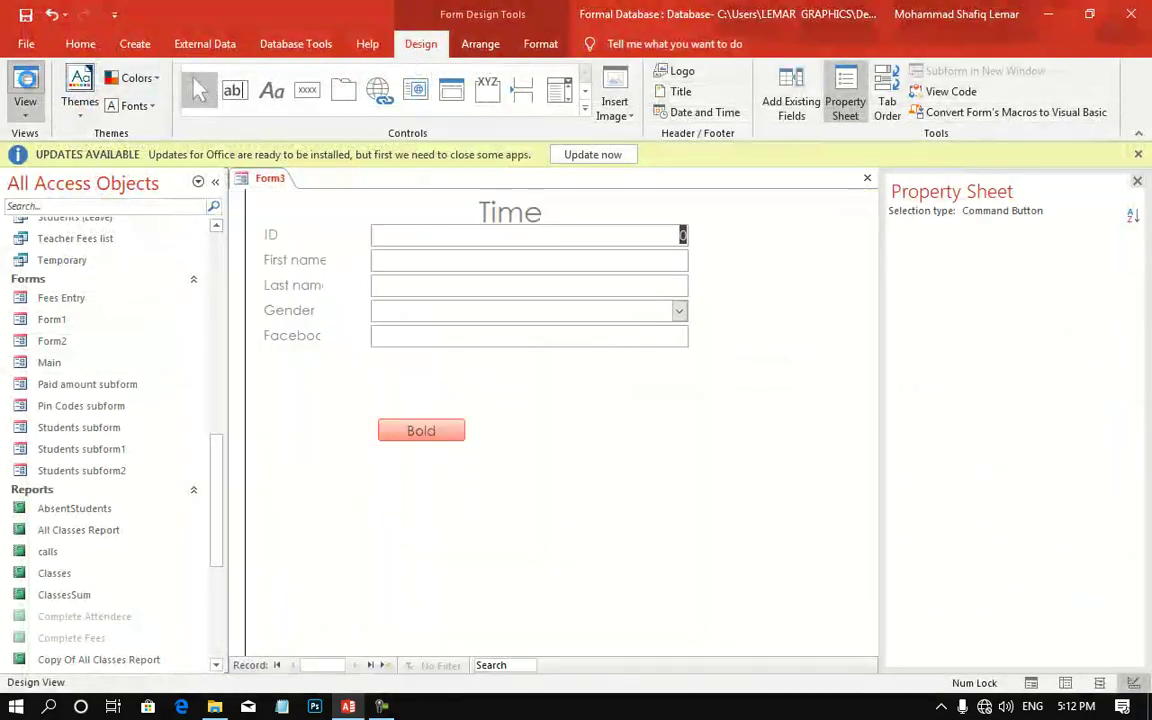
left_click(405, 440)
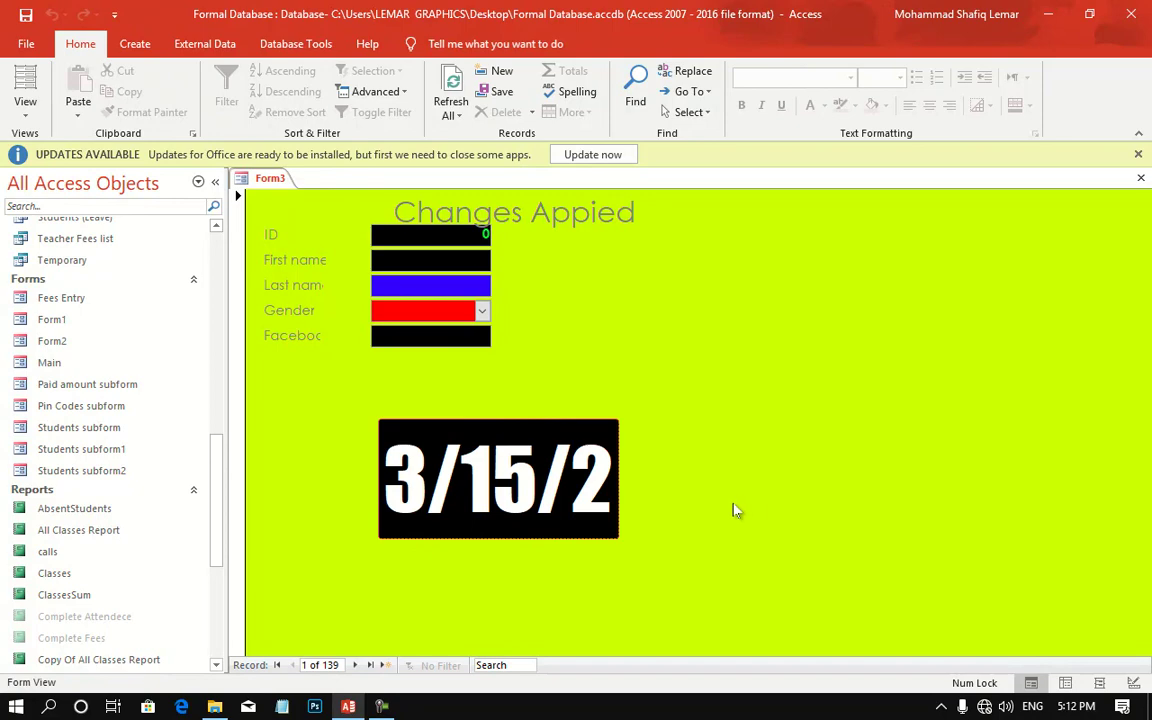
right_click(720, 411)
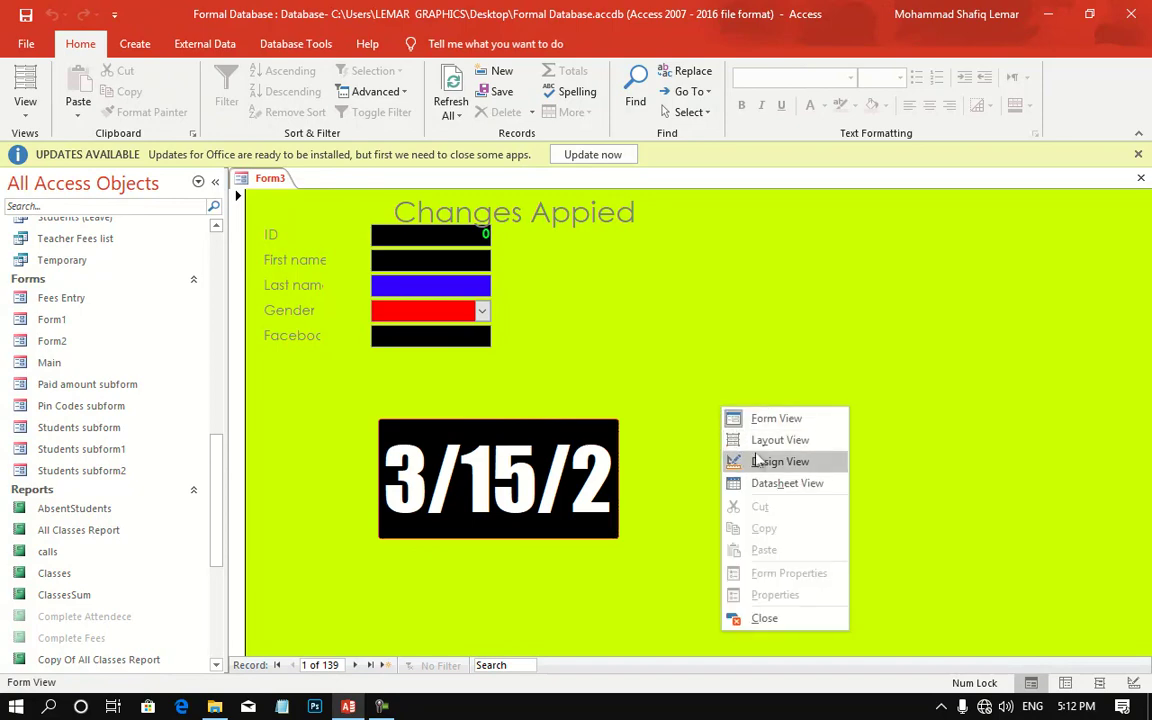
left_click(756, 460)
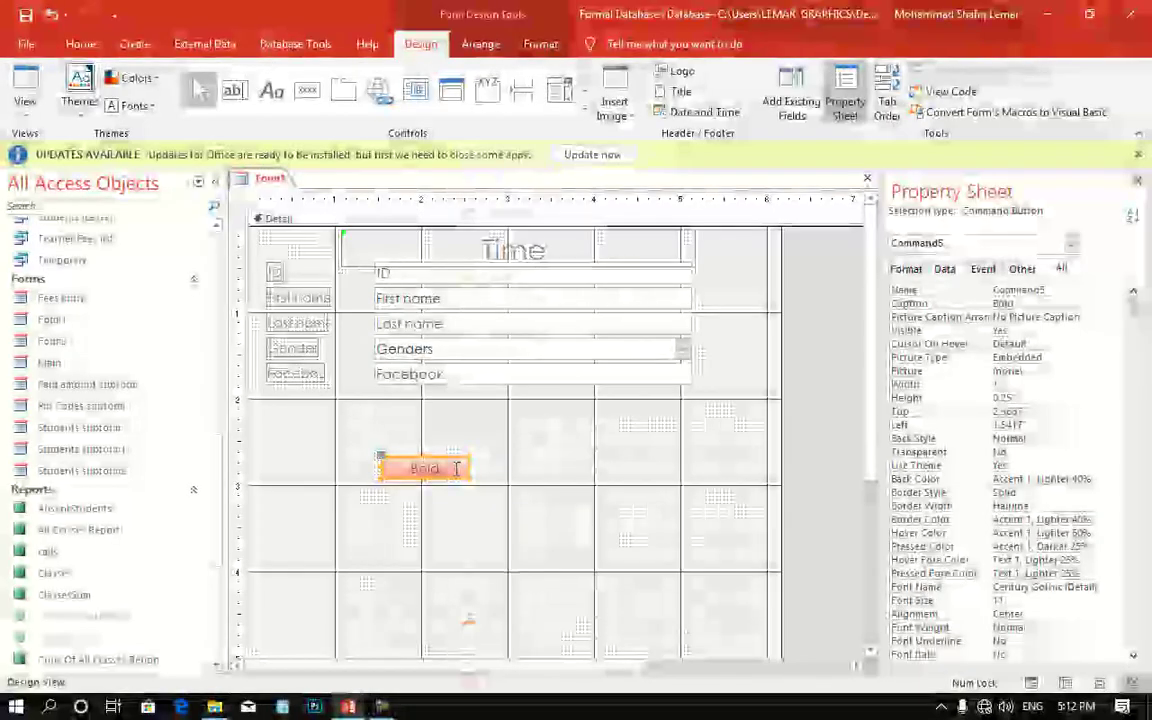
Step: Change Command5.FontSize from 70 to 50 and test Bold, which now shows 3/15/2021 in full
right_click(452, 468)
left_click(524, 151)
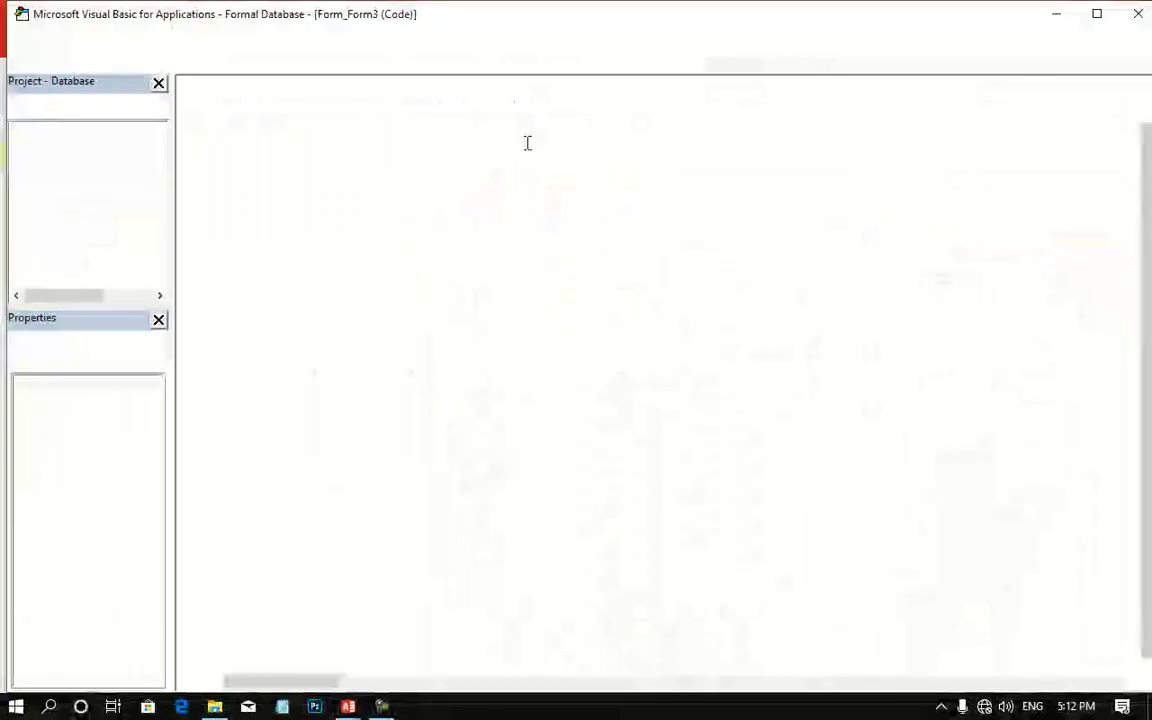
type("0")
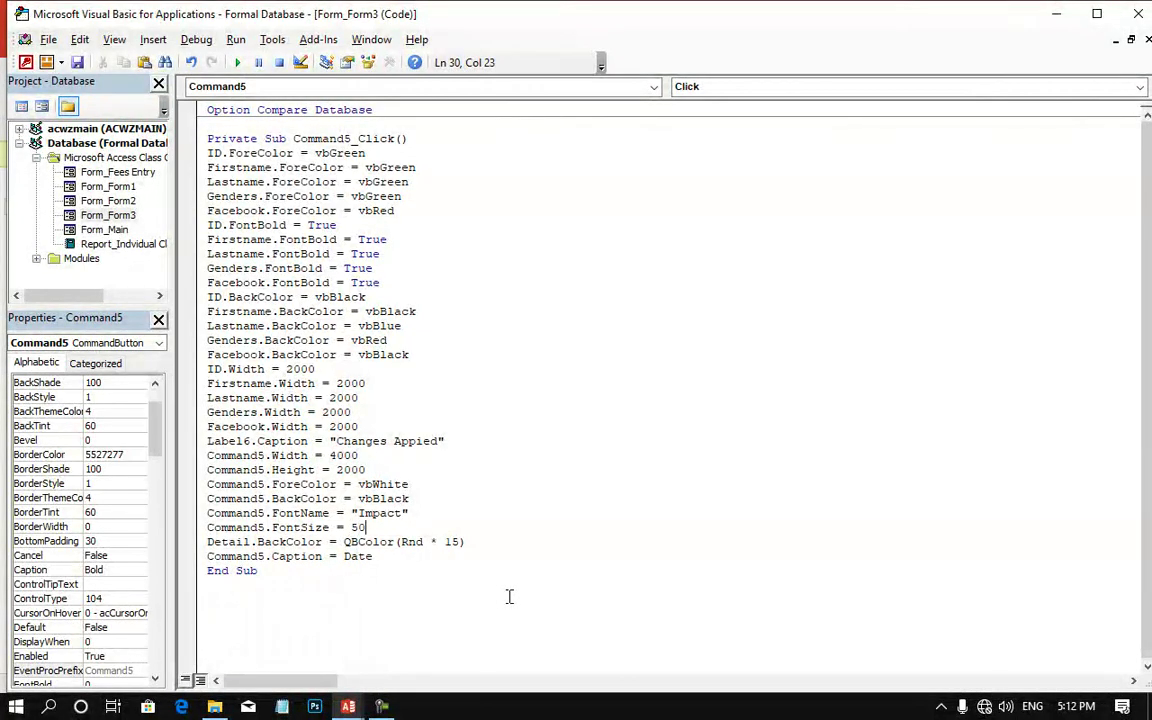
left_click(25, 62)
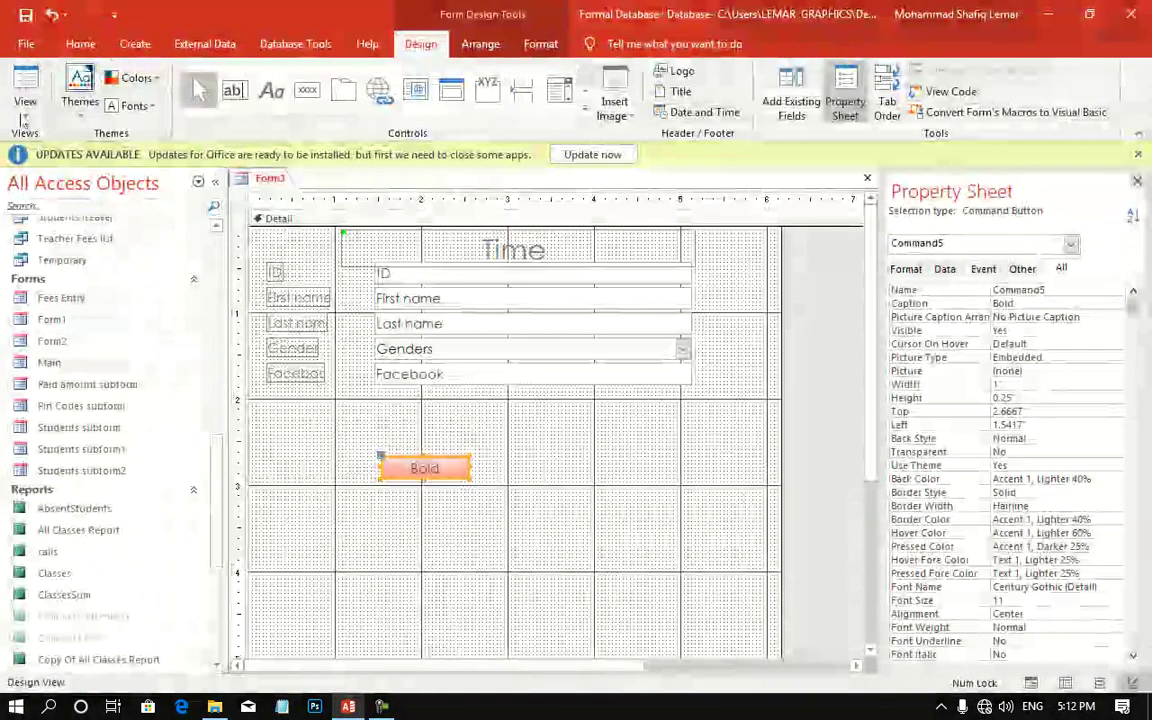
left_click(25, 85)
left_click(405, 436)
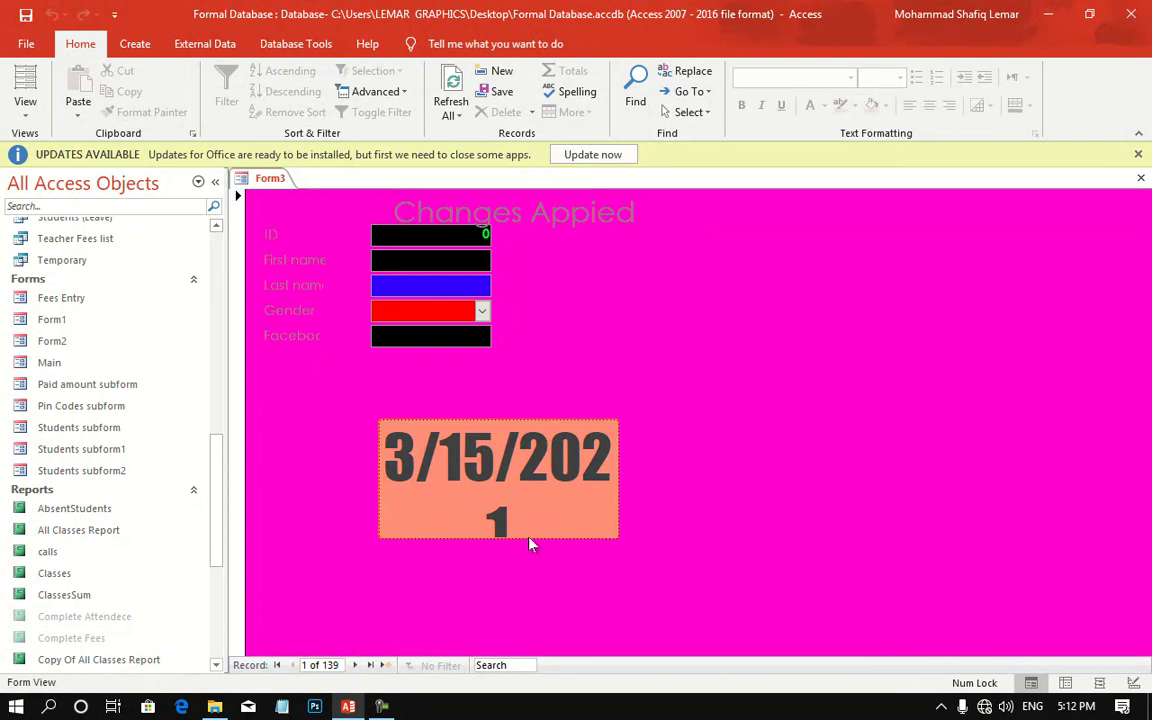
left_click(509, 432)
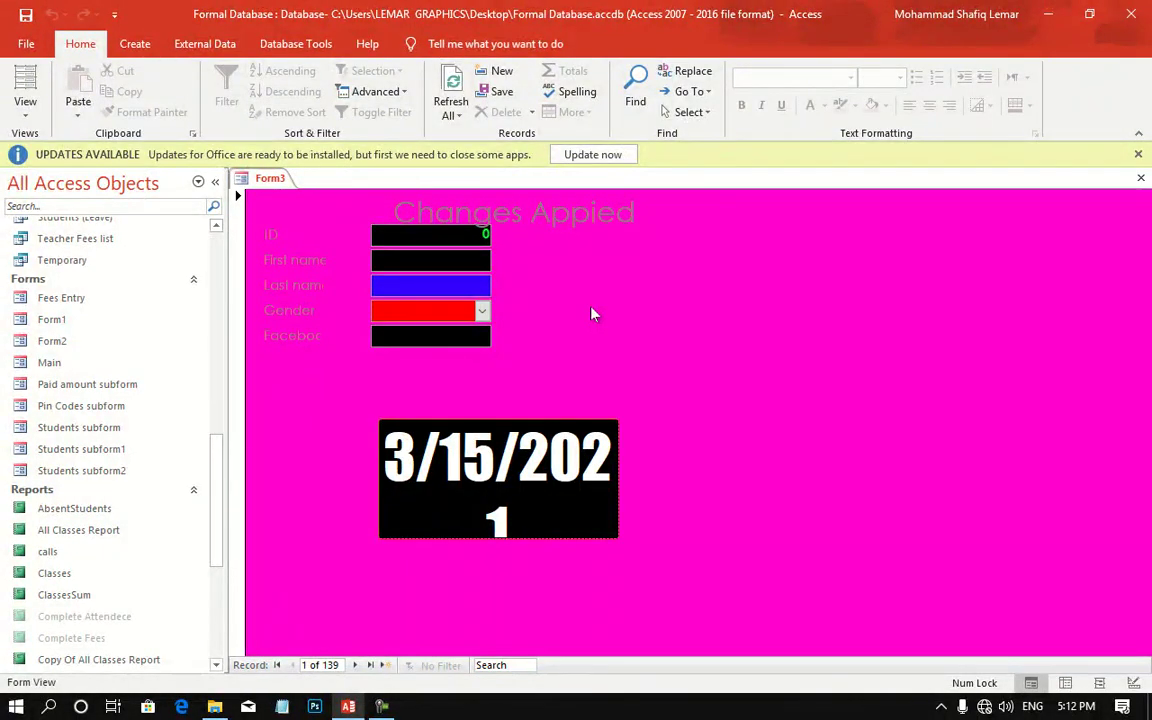